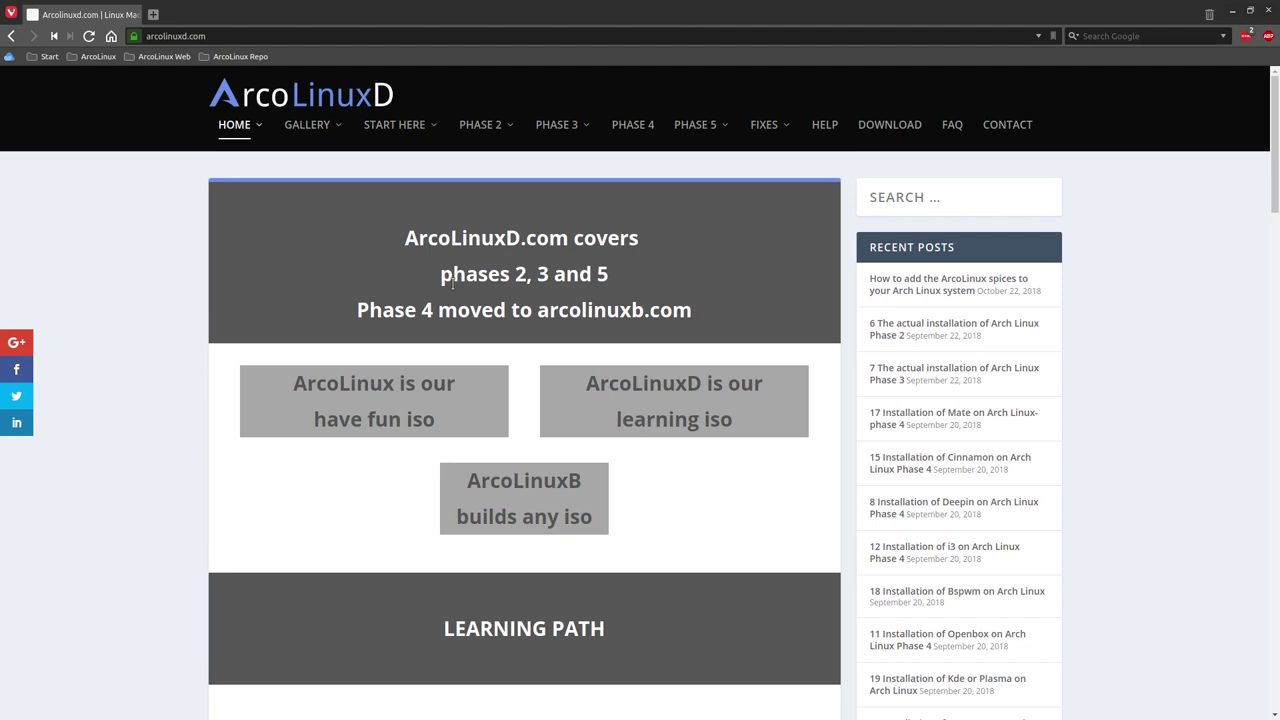
Open the Arch Way article for Phase 2 from the site's Phase 5 section.
{"action": "mouse_move", "coordinate": [726, 142]}
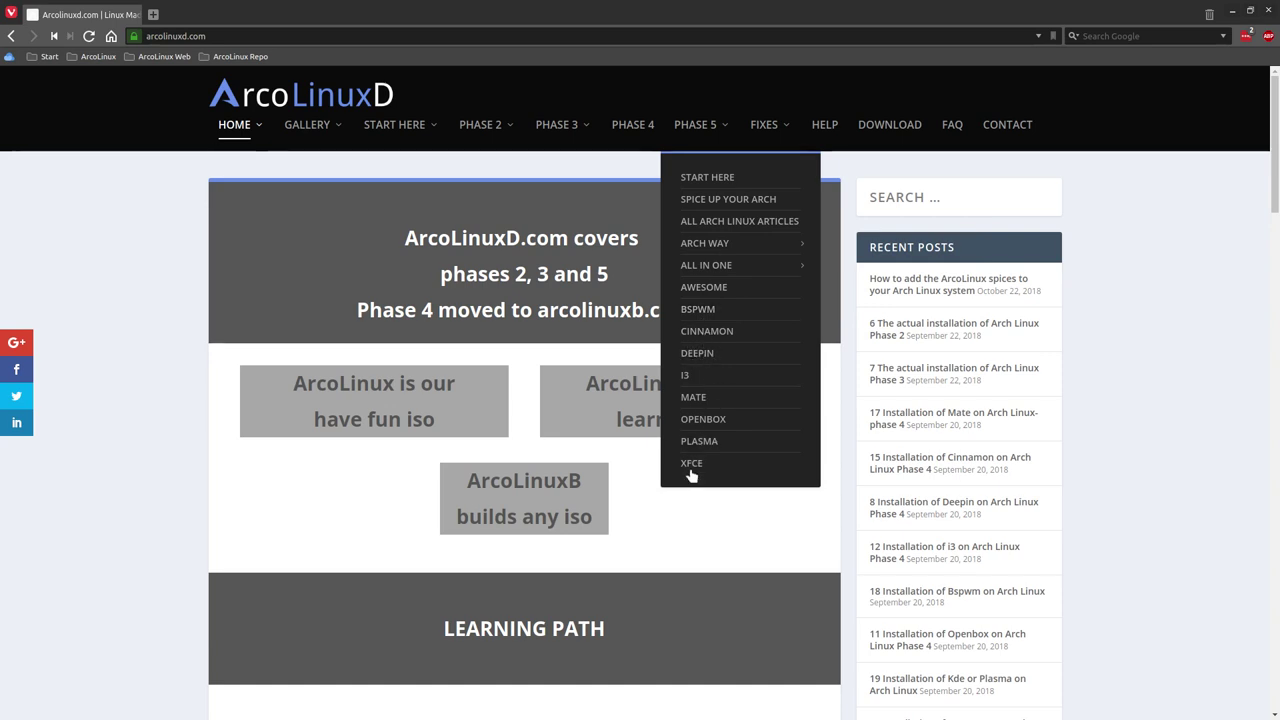
{"action": "mouse_move", "coordinate": [717, 266]}
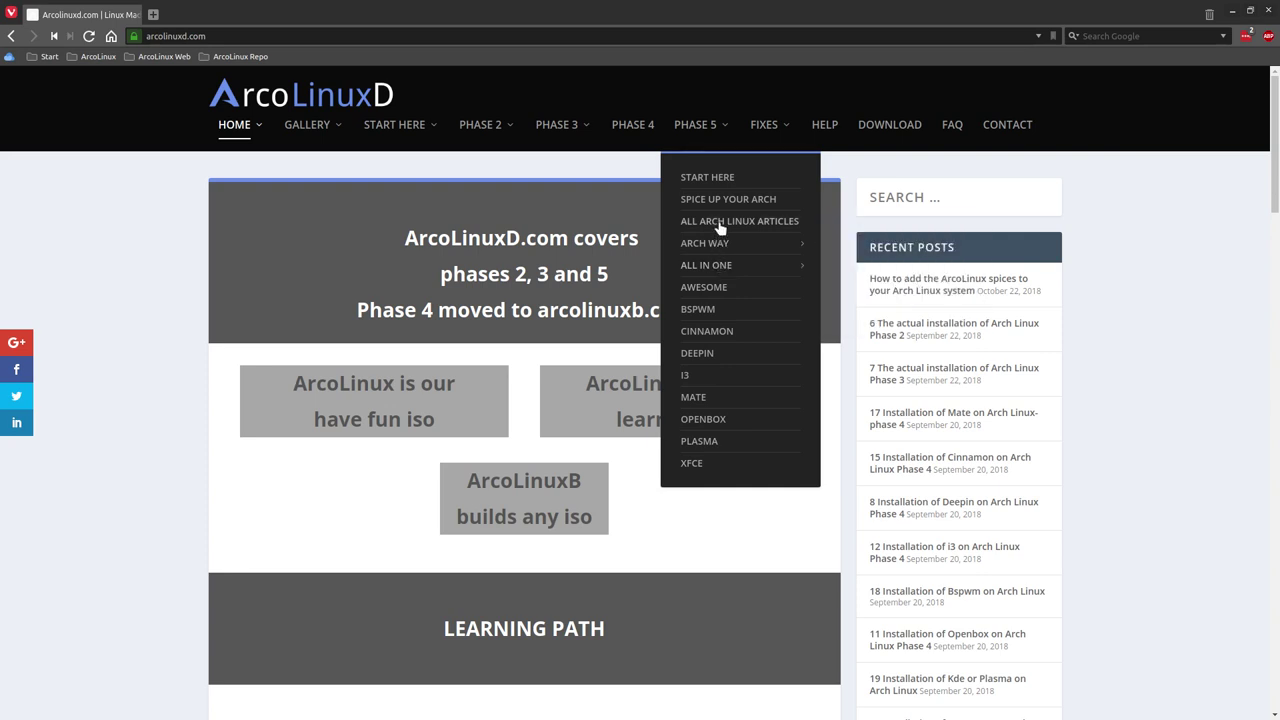
{"action": "mouse_move", "coordinate": [731, 241]}
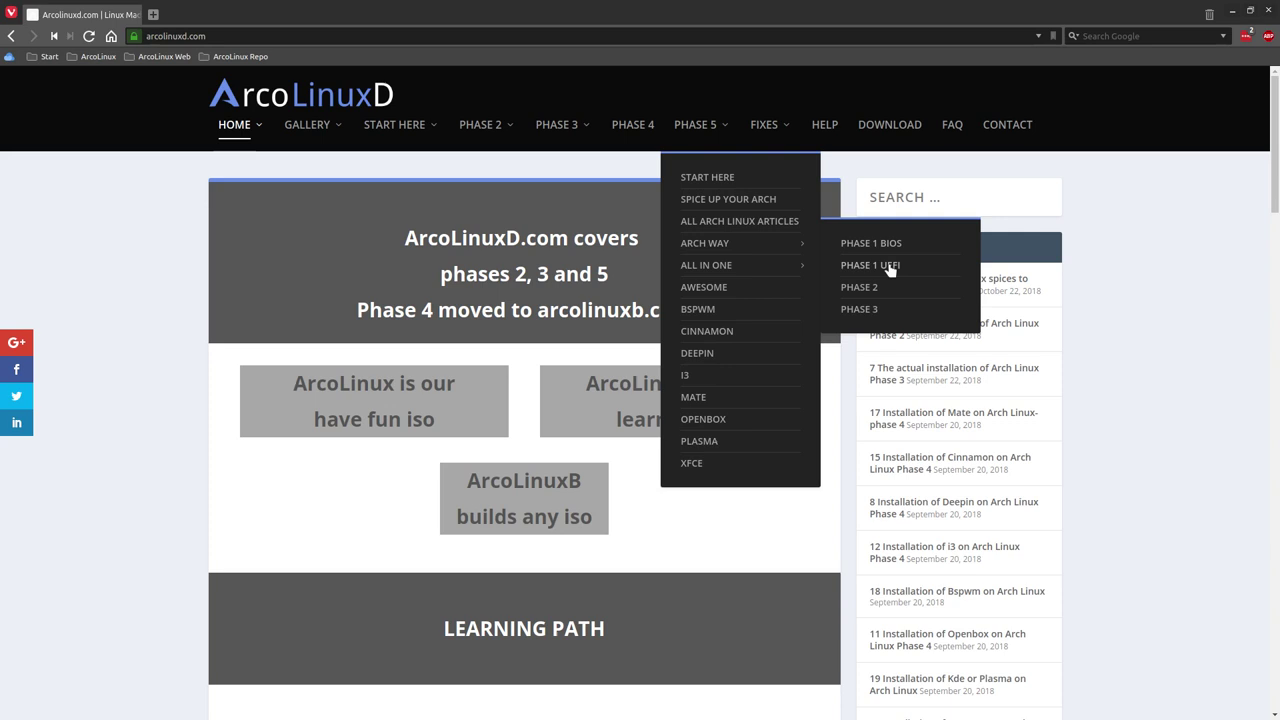
{"action": "left_click", "coordinate": [860, 288]}
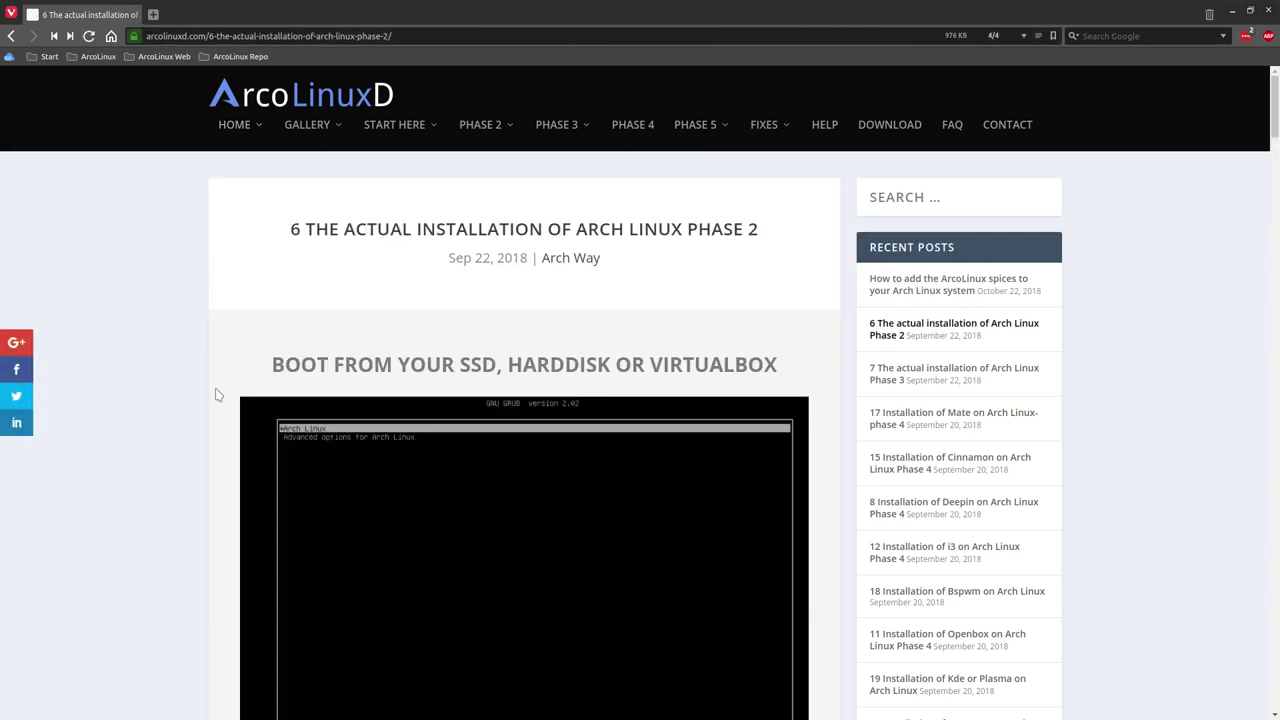
Read through the Phase 2 installation article, covering AUR helpers, yaourt and the multilib repository, down to its next-step link.
{"action": "scroll", "coordinate": [215, 395], "scroll_direction": "down", "scroll_amount": 7}
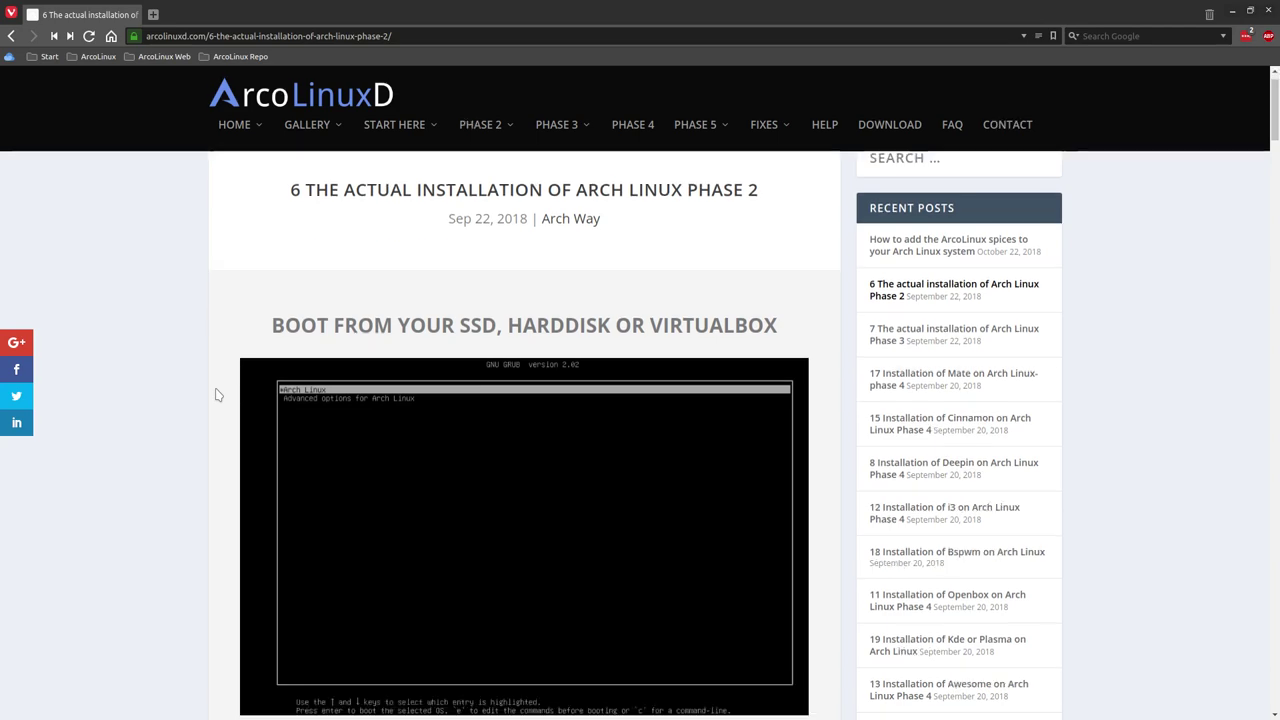
{"action": "scroll", "coordinate": [215, 395], "scroll_direction": "down", "scroll_amount": 3}
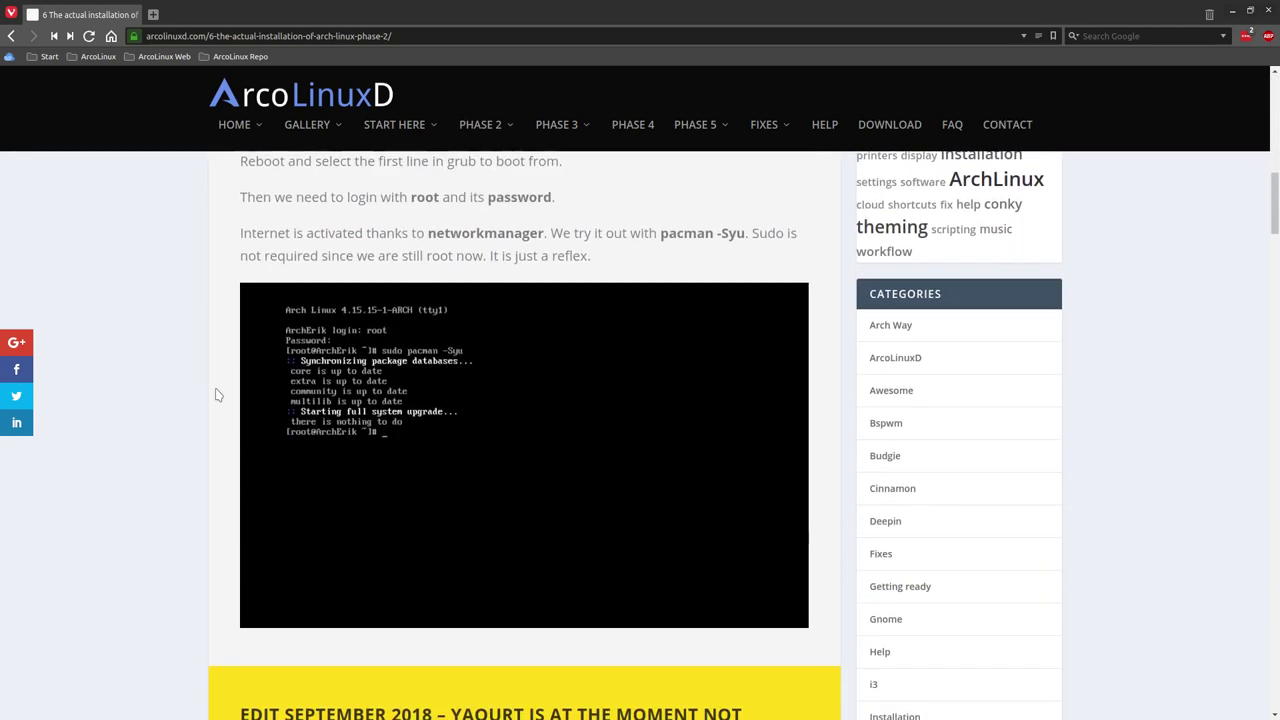
{"action": "scroll", "coordinate": [215, 395], "scroll_direction": "down", "scroll_amount": 3}
{"action": "scroll", "coordinate": [215, 395], "scroll_direction": "down", "scroll_amount": 2}
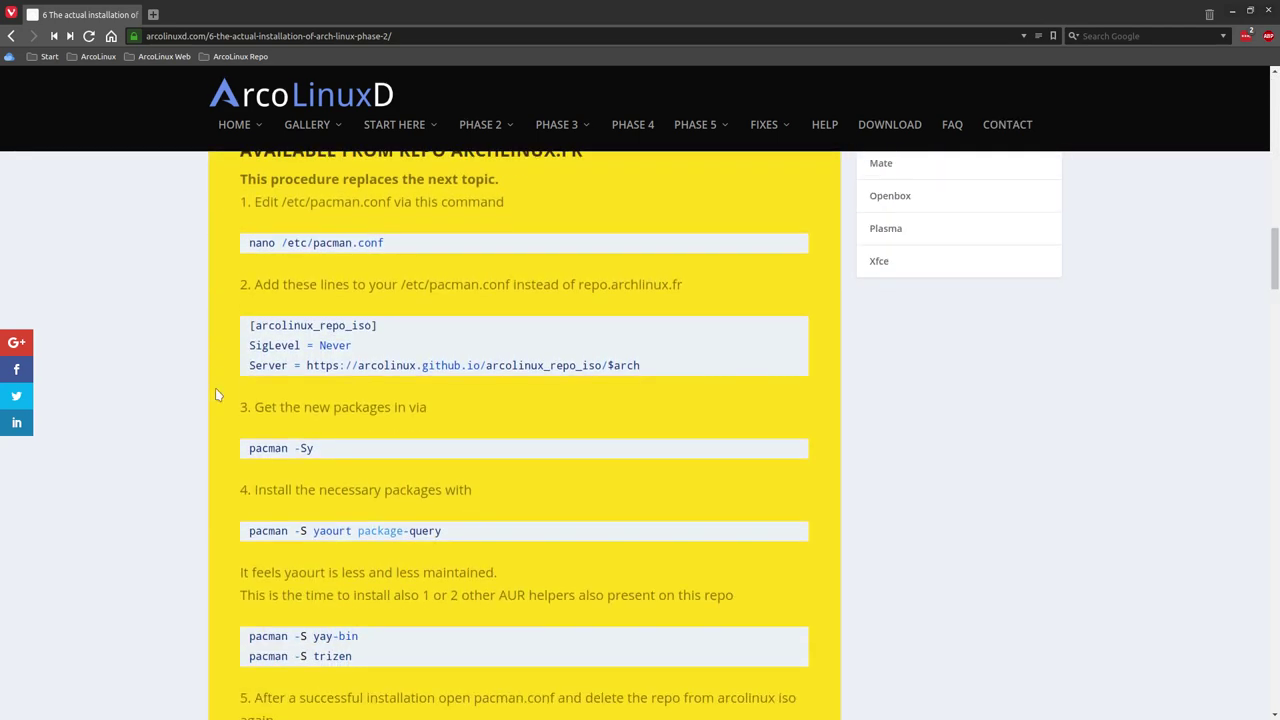
{"action": "scroll", "coordinate": [215, 395], "scroll_direction": "down", "scroll_amount": 1}
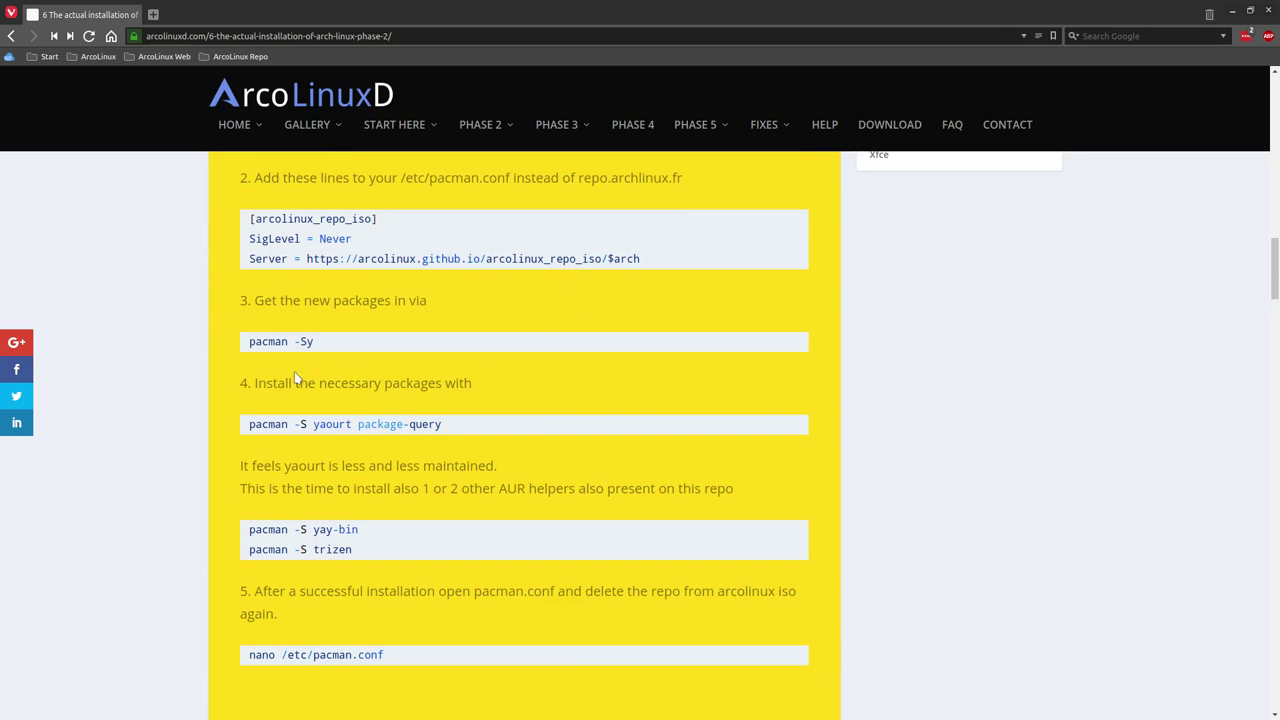
{"action": "scroll", "coordinate": [270, 378], "scroll_direction": "down", "scroll_amount": 3}
{"action": "scroll", "coordinate": [180, 386], "scroll_direction": "down", "scroll_amount": 1}
{"action": "scroll", "coordinate": [180, 386], "scroll_direction": "down", "scroll_amount": 2}
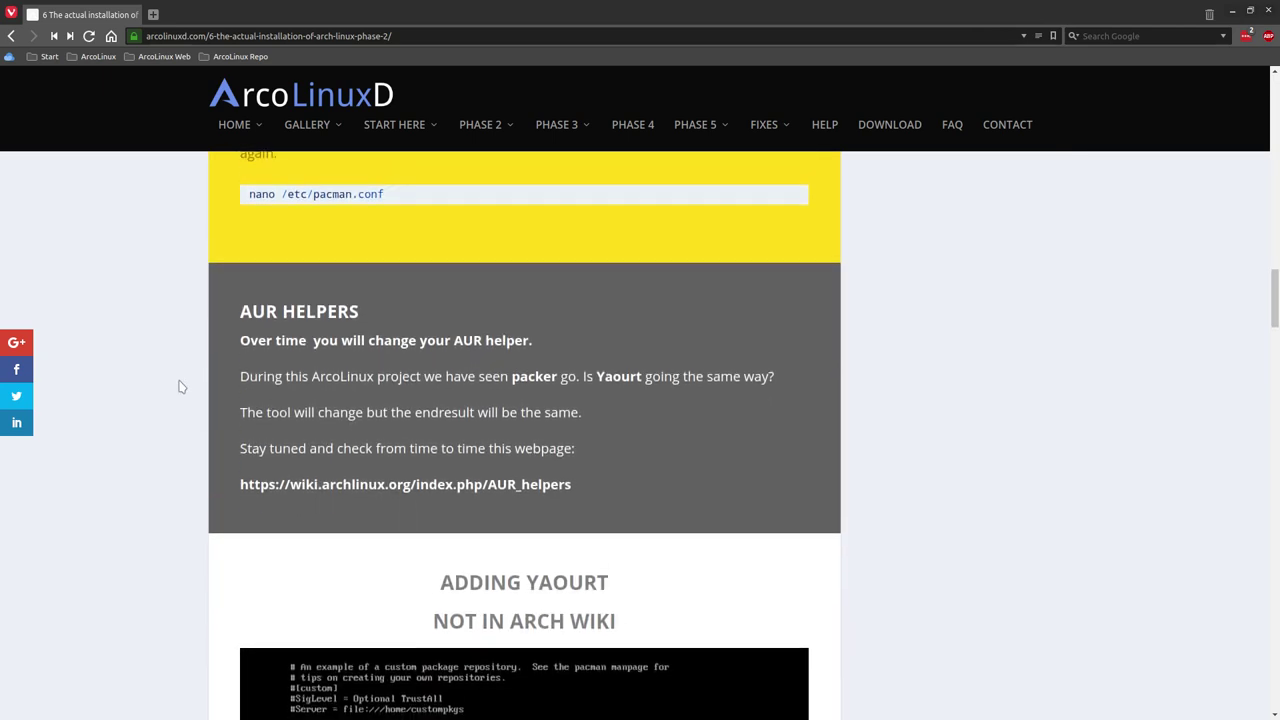
{"action": "scroll", "coordinate": [180, 386], "scroll_direction": "up", "scroll_amount": 1}
{"action": "scroll", "coordinate": [180, 386], "scroll_direction": "down", "scroll_amount": 3}
{"action": "scroll", "coordinate": [180, 386], "scroll_direction": "down", "scroll_amount": 6}
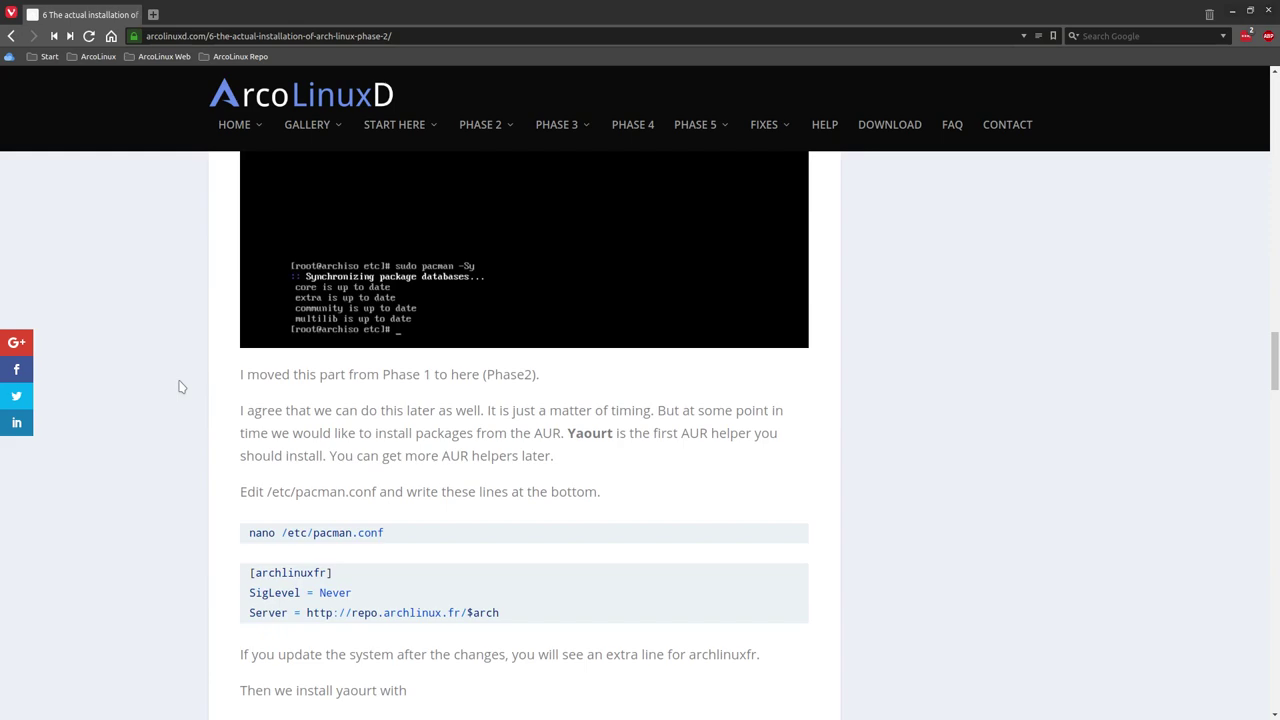
{"action": "scroll", "coordinate": [180, 386], "scroll_direction": "down", "scroll_amount": 9}
{"action": "scroll", "coordinate": [180, 386], "scroll_direction": "down", "scroll_amount": 6}
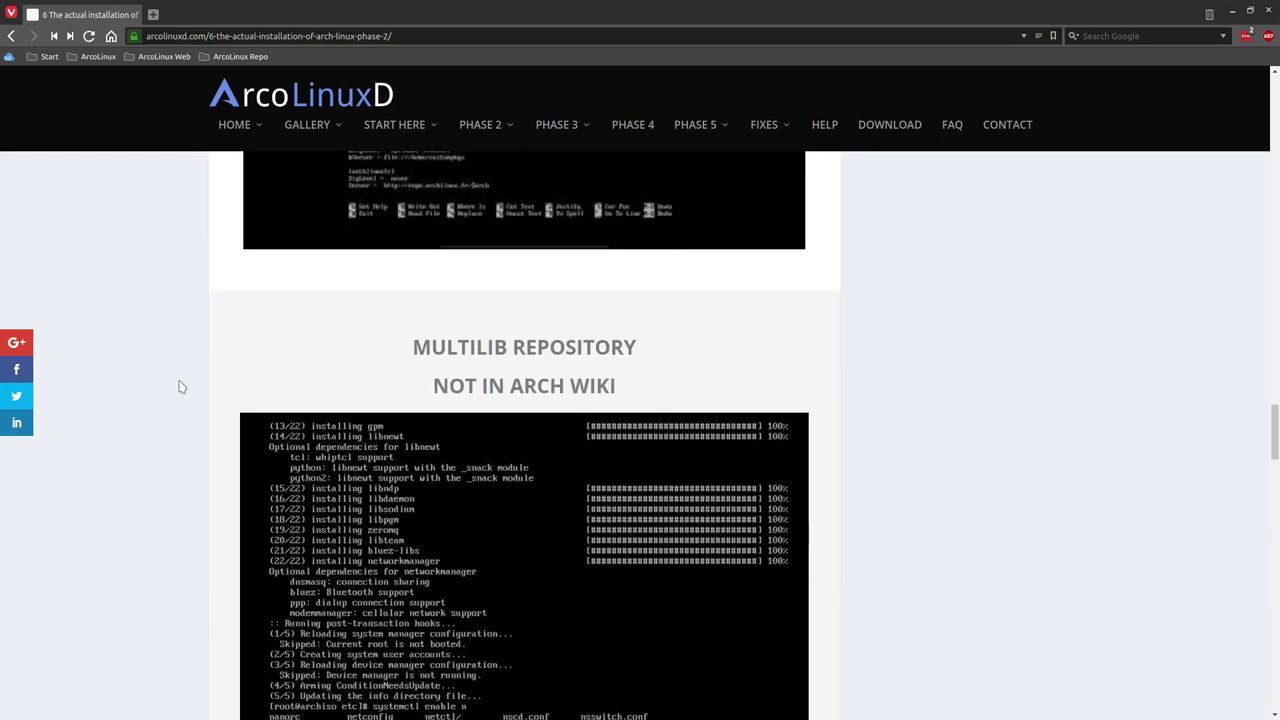
{"action": "scroll", "coordinate": [180, 386], "scroll_direction": "up", "scroll_amount": 1}
{"action": "scroll", "coordinate": [180, 386], "scroll_direction": "down", "scroll_amount": 8}
{"action": "scroll", "coordinate": [180, 386], "scroll_direction": "down", "scroll_amount": 20}
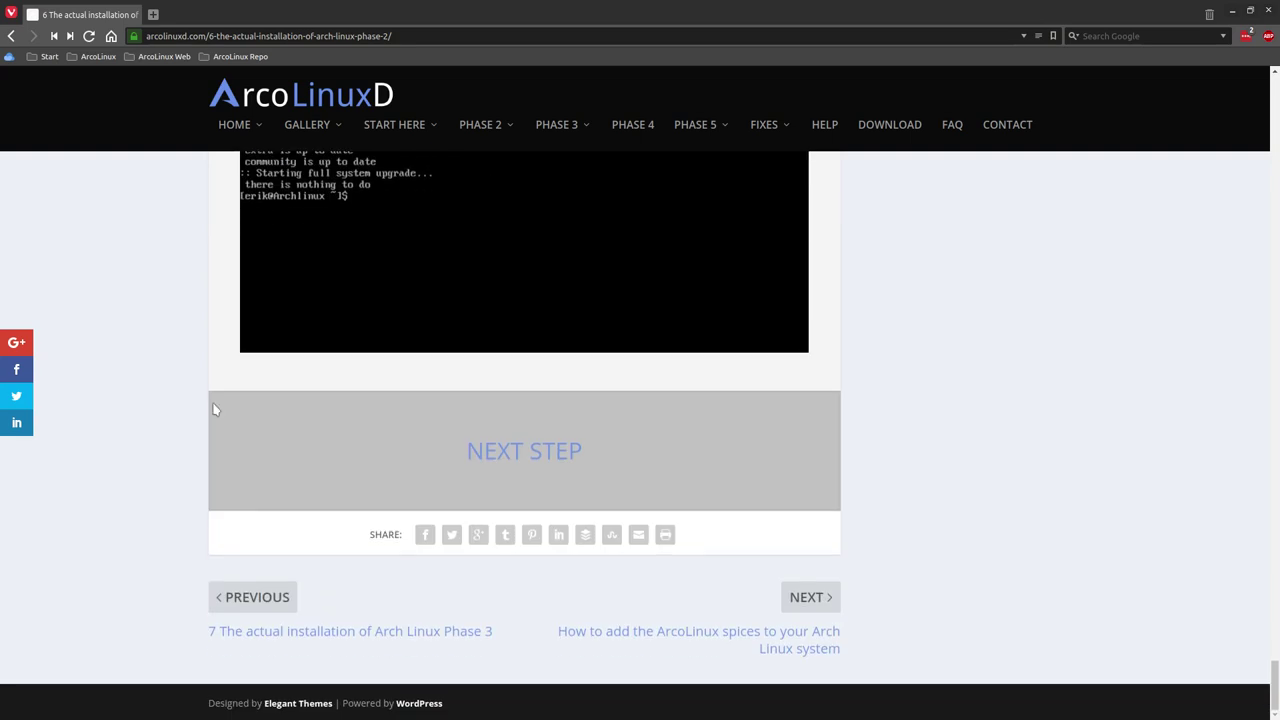
Open the Phase 3 article through the next-step link and review it down to the list of desktop installations.
{"action": "left_click", "coordinate": [545, 443]}
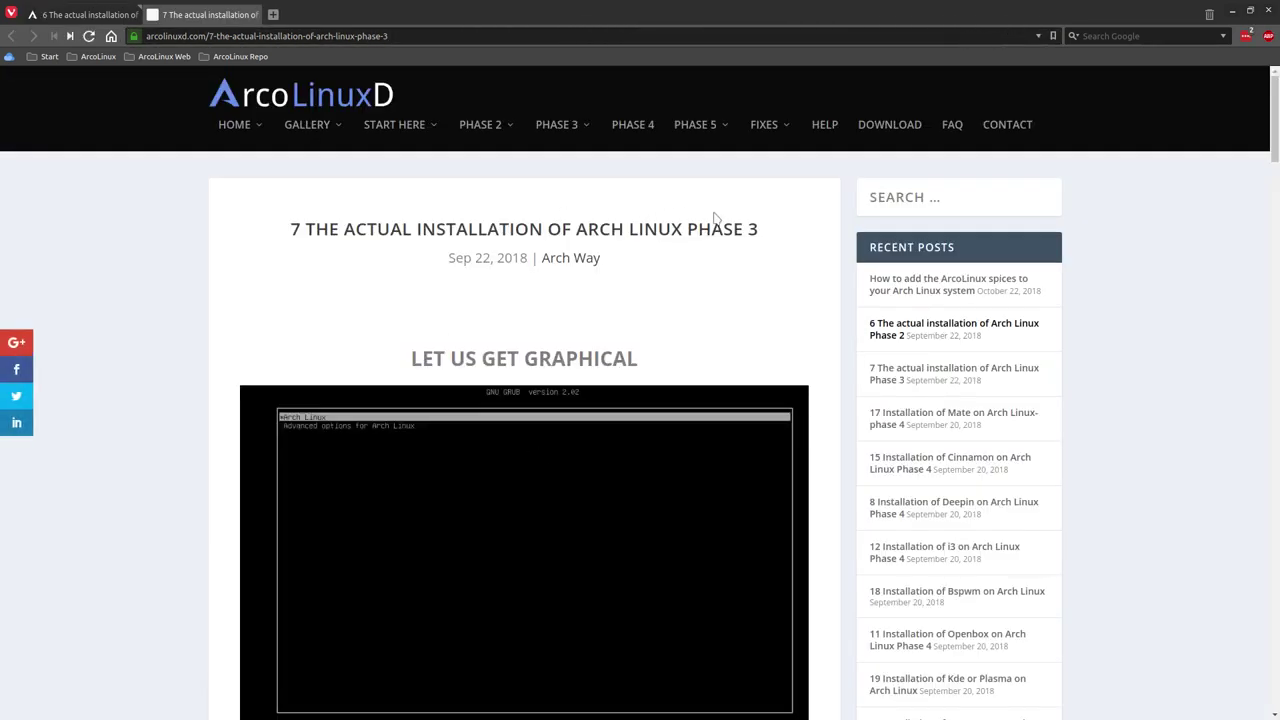
{"action": "scroll", "coordinate": [390, 305], "scroll_direction": "down", "scroll_amount": 5}
{"action": "scroll", "coordinate": [378, 311], "scroll_direction": "down", "scroll_amount": 2}
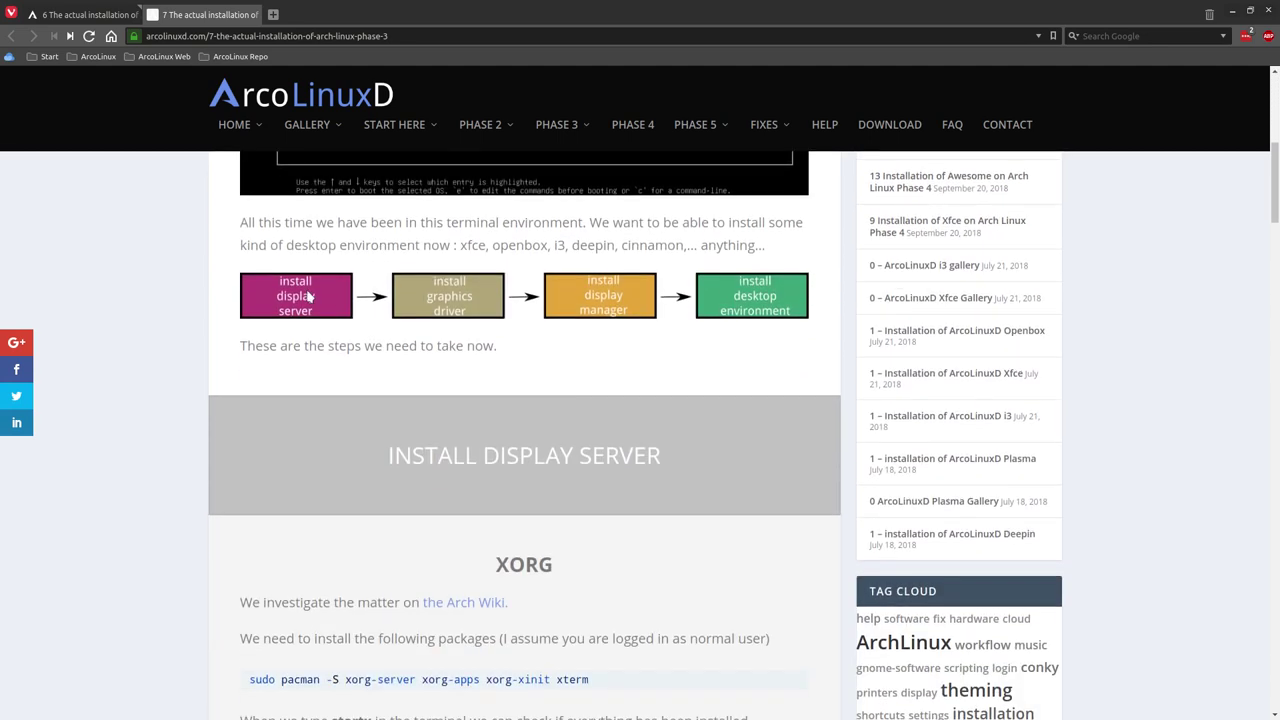
{"action": "scroll", "coordinate": [314, 313], "scroll_direction": "down", "scroll_amount": 20}
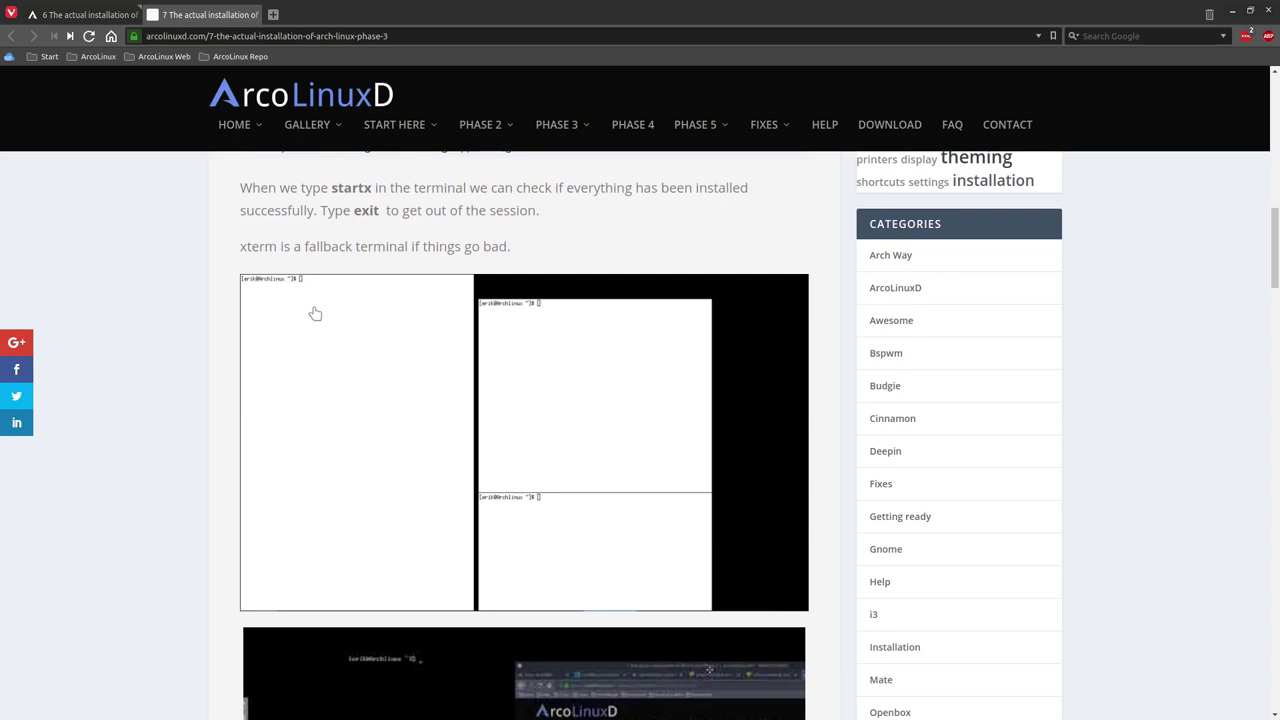
{"action": "scroll", "coordinate": [313, 315], "scroll_direction": "down", "scroll_amount": 20}
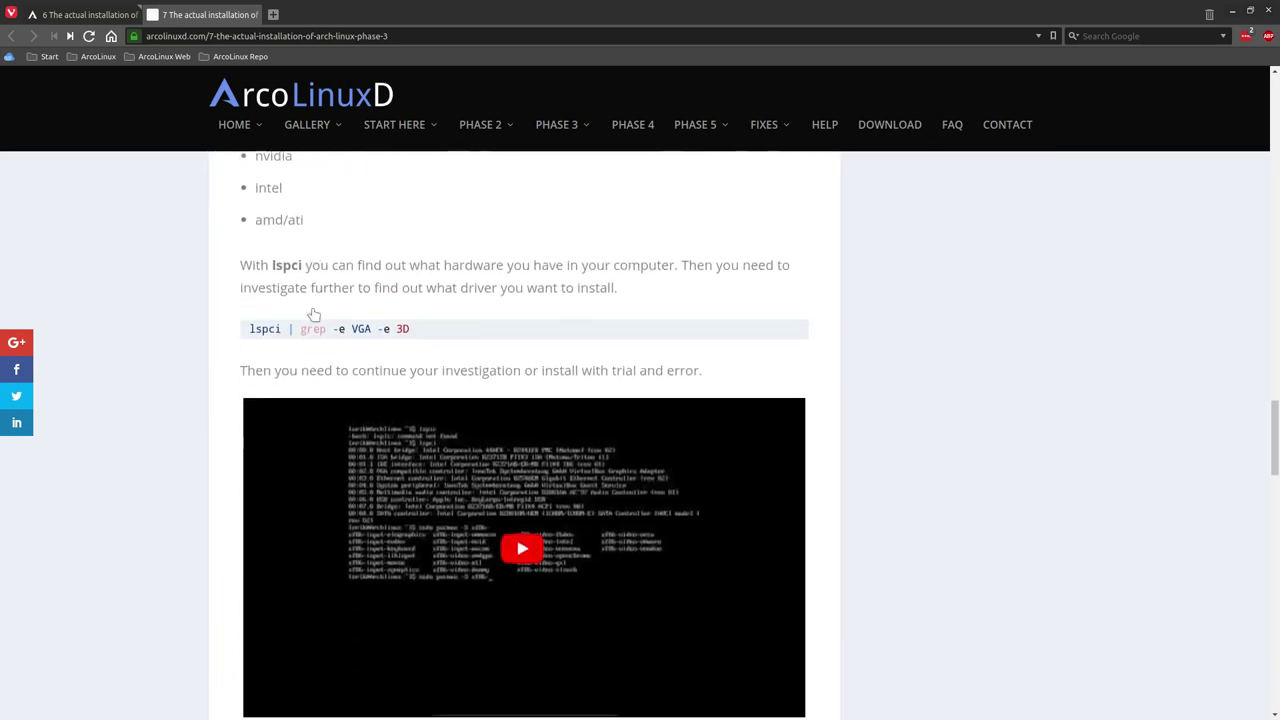
{"action": "scroll", "coordinate": [313, 315], "scroll_direction": "down", "scroll_amount": 6}
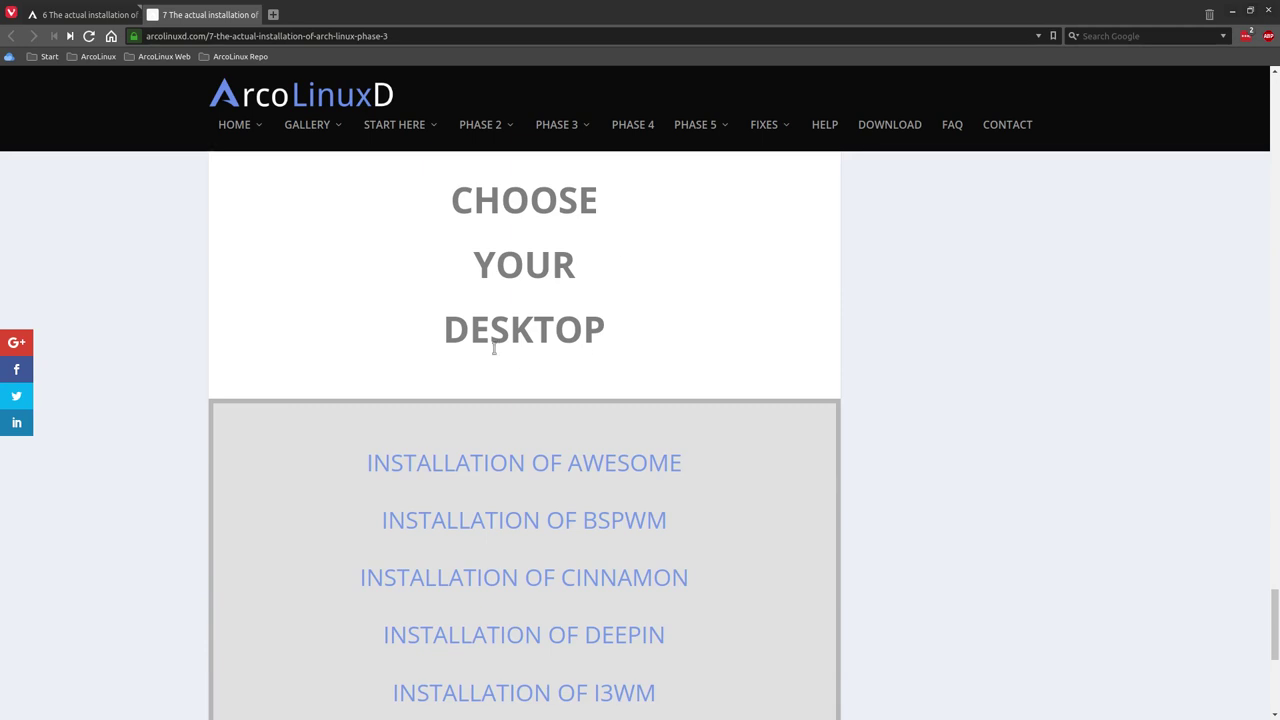
{"action": "scroll", "coordinate": [493, 348], "scroll_direction": "down", "scroll_amount": 4}
{"action": "scroll", "coordinate": [579, 377], "scroll_direction": "up", "scroll_amount": 2}
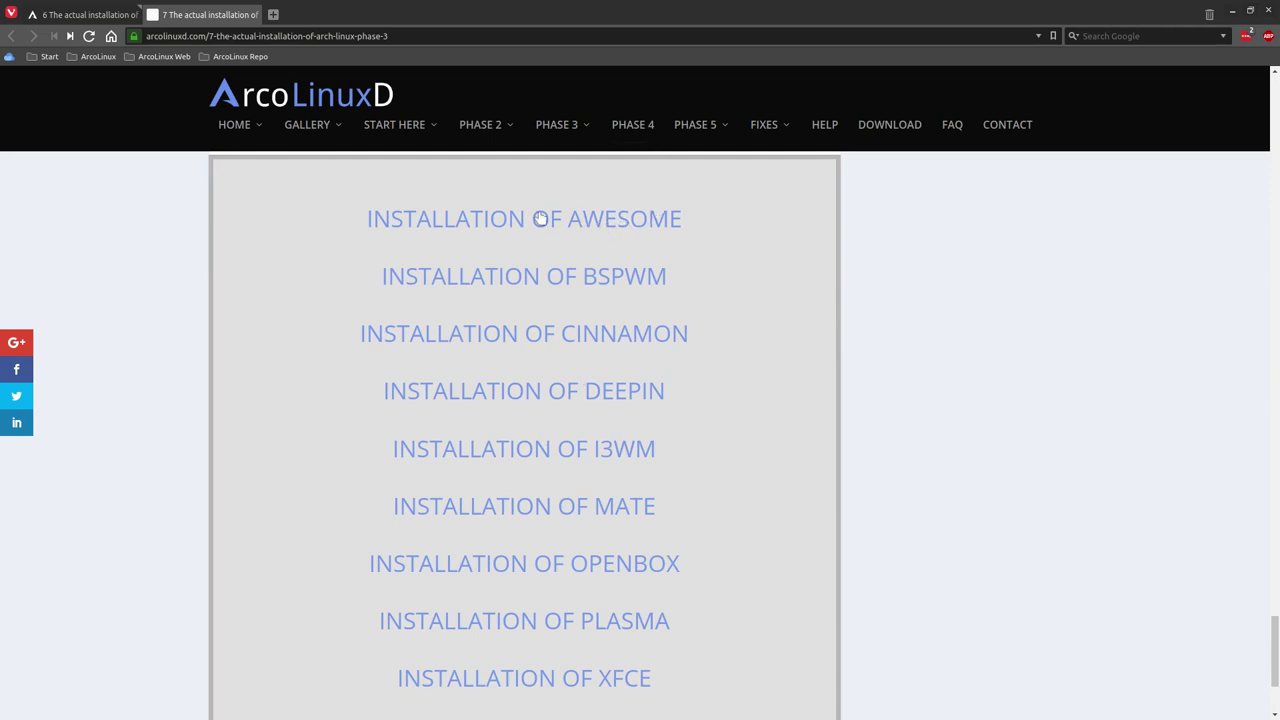
{"action": "scroll", "coordinate": [432, 215], "scroll_direction": "down", "scroll_amount": 1}
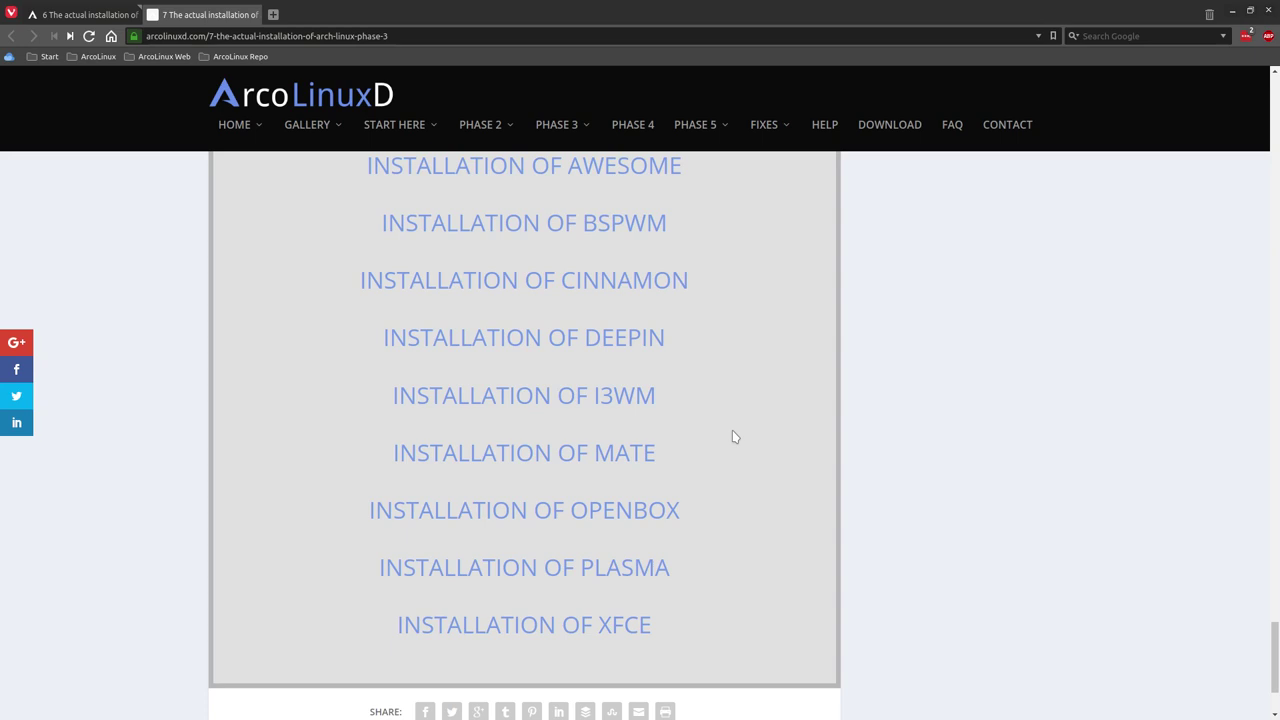
{"action": "scroll", "coordinate": [732, 437], "scroll_direction": "down", "scroll_amount": 1}
{"action": "scroll", "coordinate": [732, 437], "scroll_direction": "up", "scroll_amount": 2}
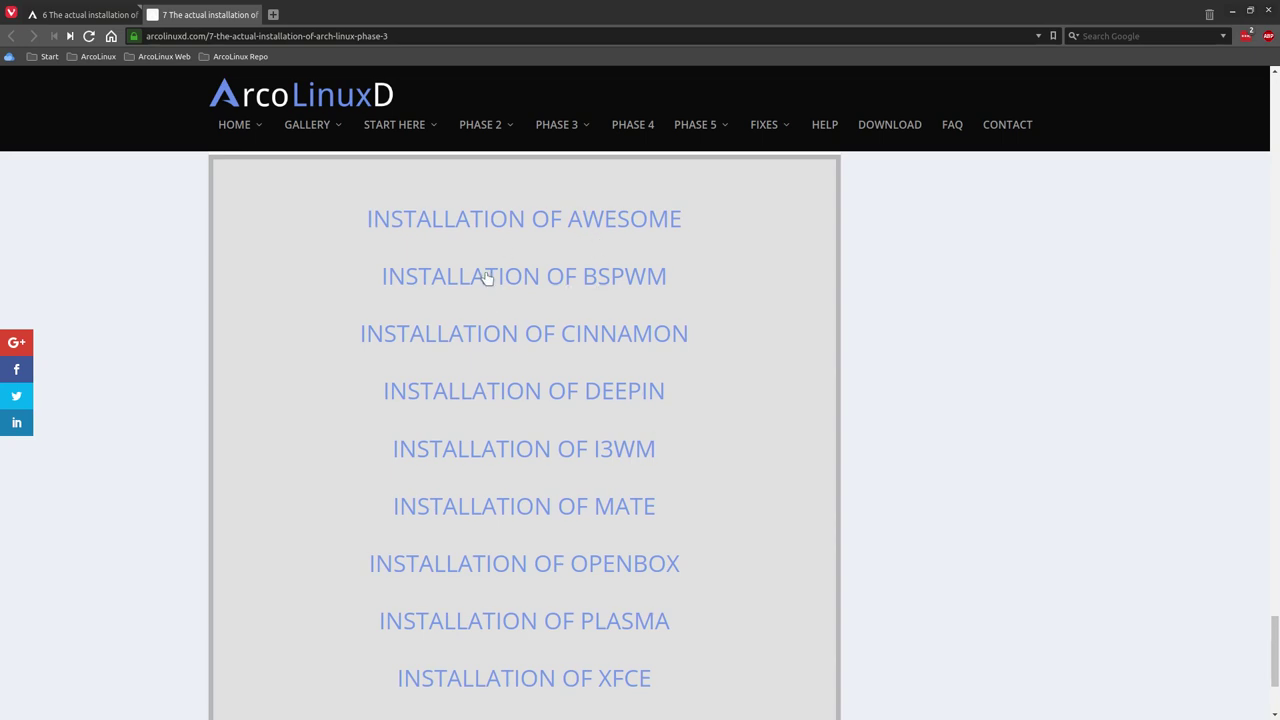
Open the Xfce installation article from the desktop list and examine its pacman installation commands.
{"action": "left_click", "coordinate": [549, 688]}
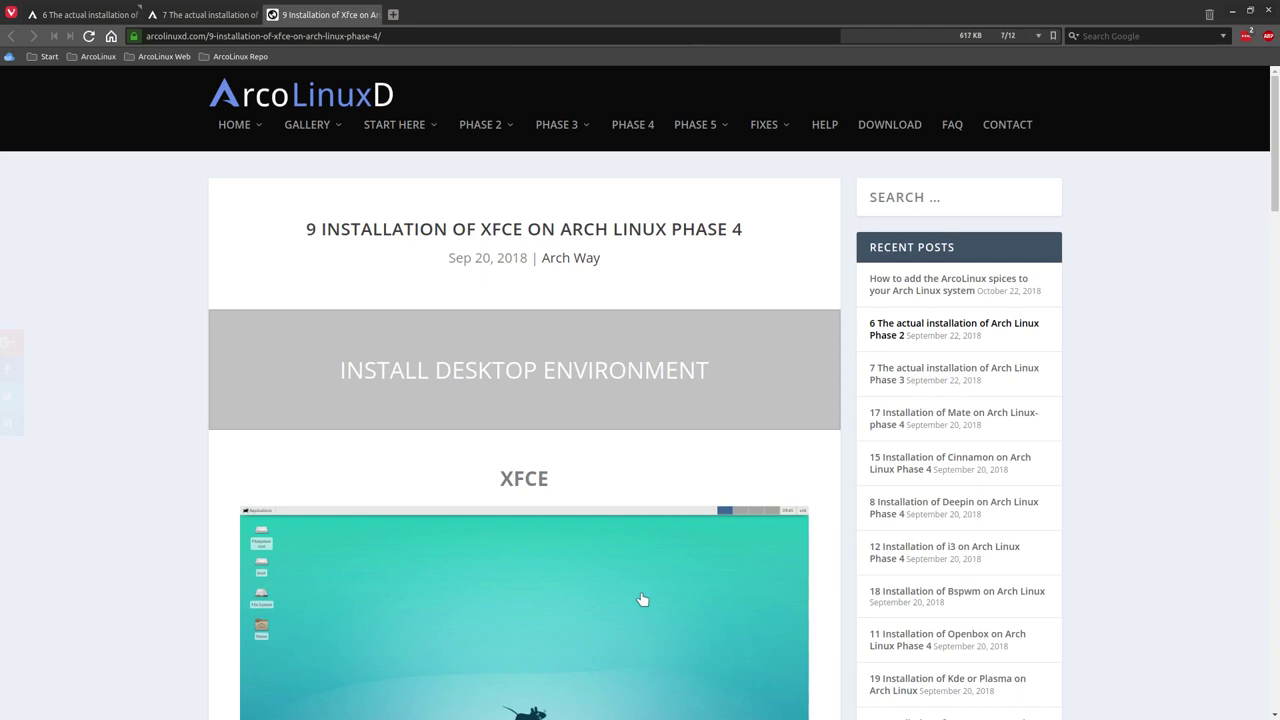
{"action": "scroll", "coordinate": [641, 597], "scroll_direction": "down", "scroll_amount": 5}
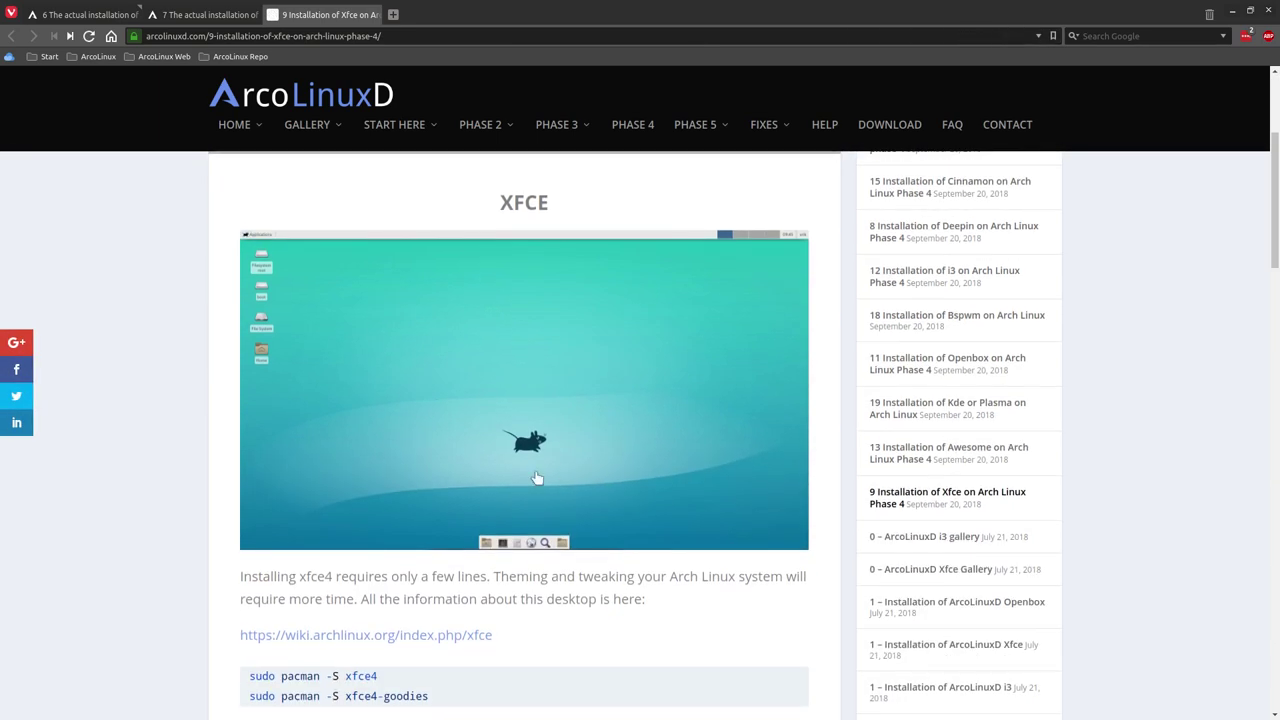
{"action": "scroll", "coordinate": [537, 478], "scroll_direction": "down", "scroll_amount": 4}
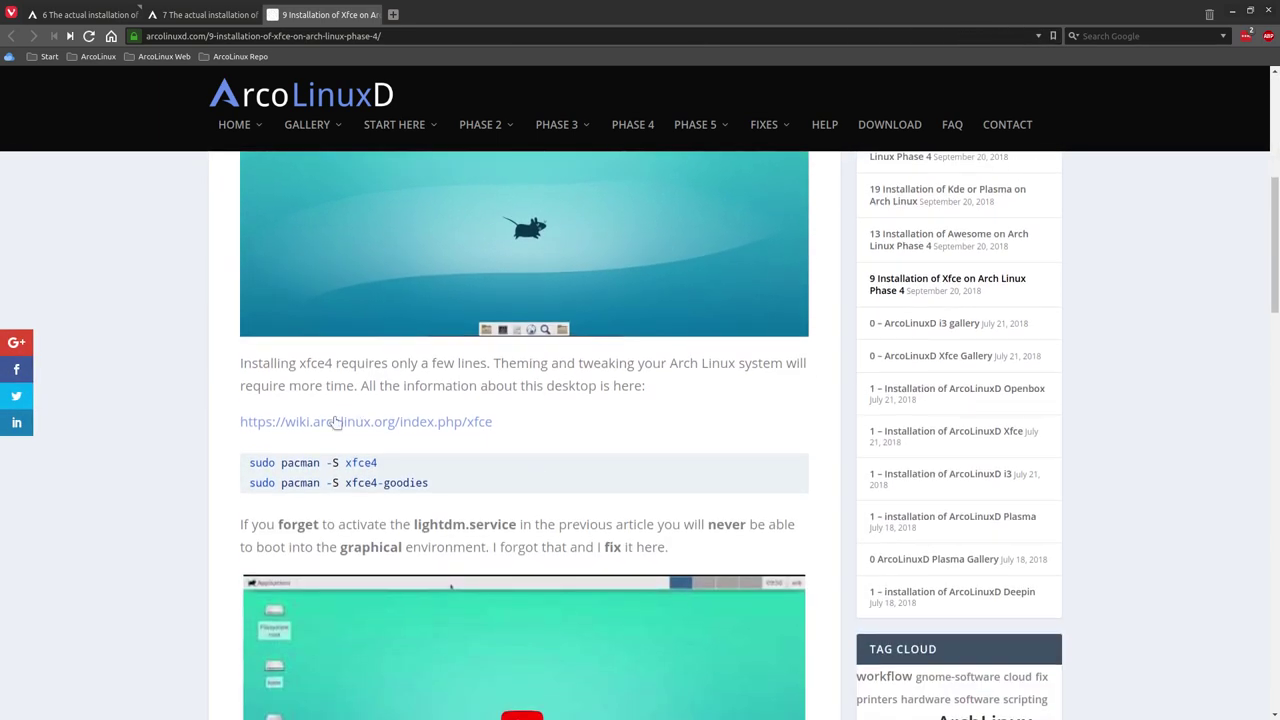
Open the article's ArchWiki Xfce link and replace xfce with gnome in the address to load the GNOME page.
{"action": "left_click", "coordinate": [368, 425]}
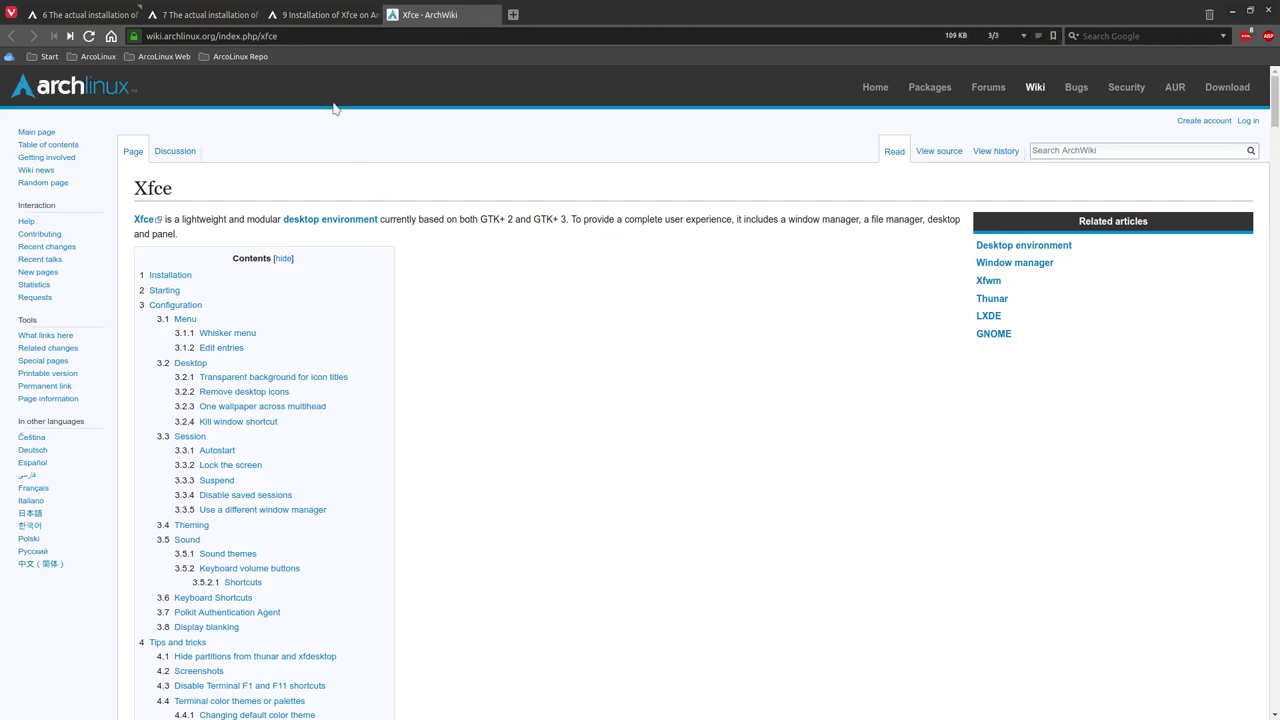
{"action": "double_click", "coordinate": [272, 35]}
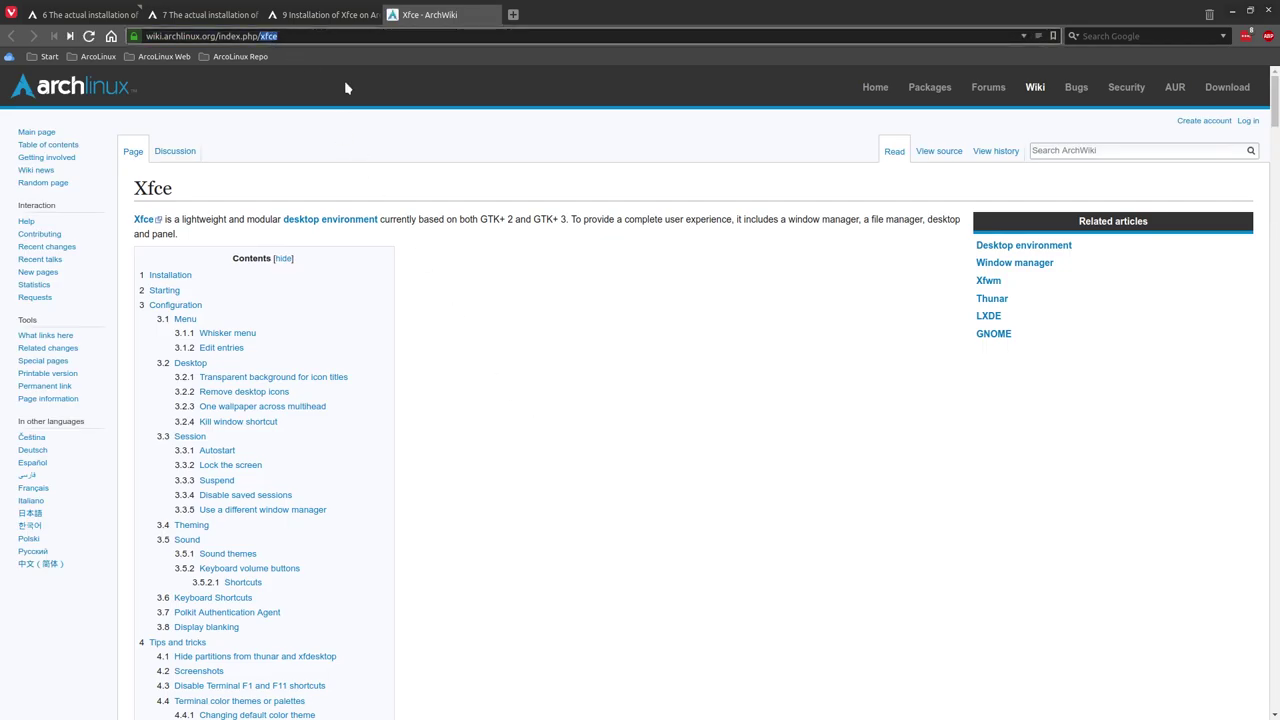
{"action": "type", "text": "gnome"}
{"action": "key", "text": "Return"}
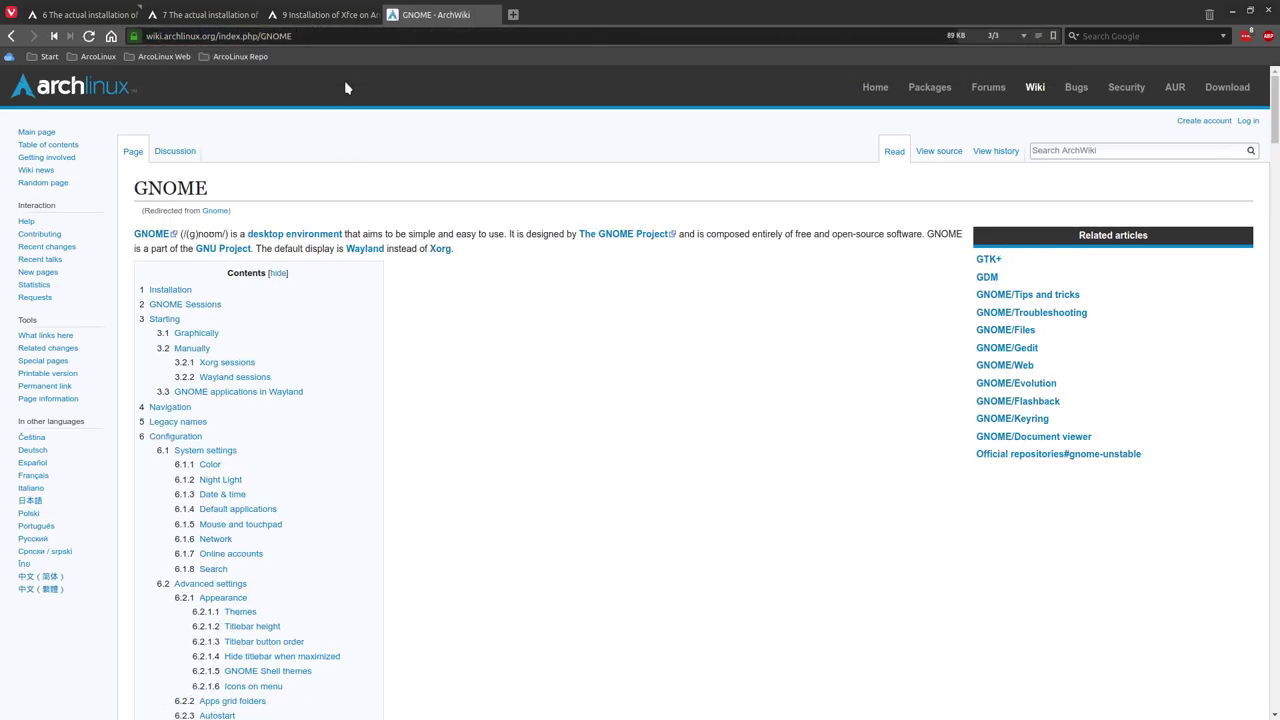
Examine the Installation and GNOME Sessions sections of the wiki page and return to the start of the Xfce article.
{"action": "scroll", "coordinate": [440, 325], "scroll_direction": "down", "scroll_amount": 5}
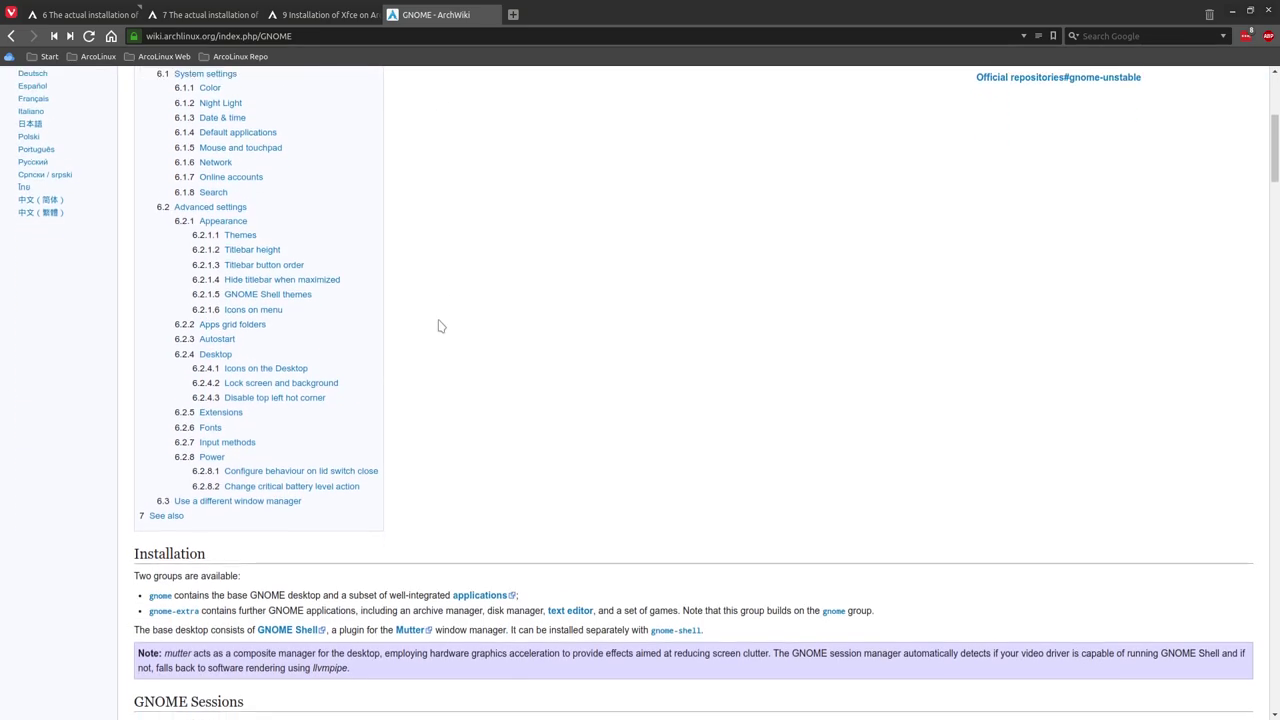
{"action": "scroll", "coordinate": [440, 326], "scroll_direction": "down", "scroll_amount": 3}
{"action": "scroll", "coordinate": [218, 405], "scroll_direction": "down", "scroll_amount": 2}
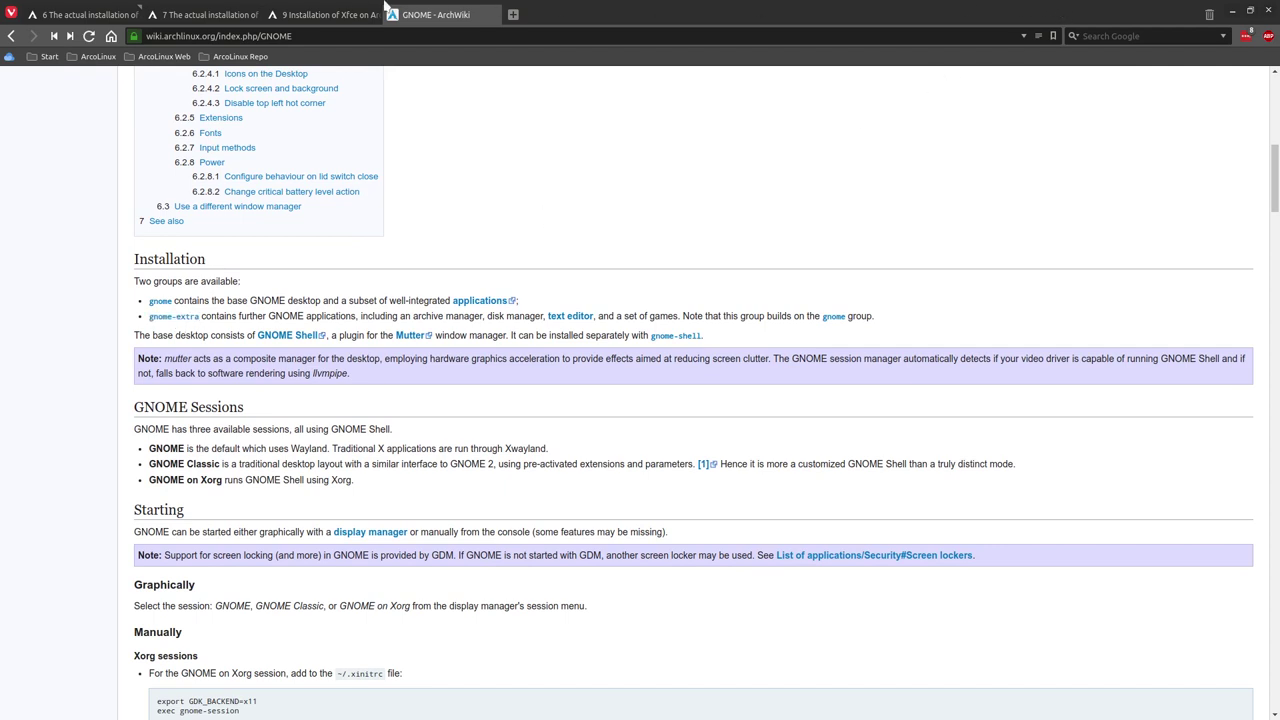
{"action": "left_click", "coordinate": [345, 14]}
{"action": "scroll", "coordinate": [350, 348], "scroll_direction": "up", "scroll_amount": 5}
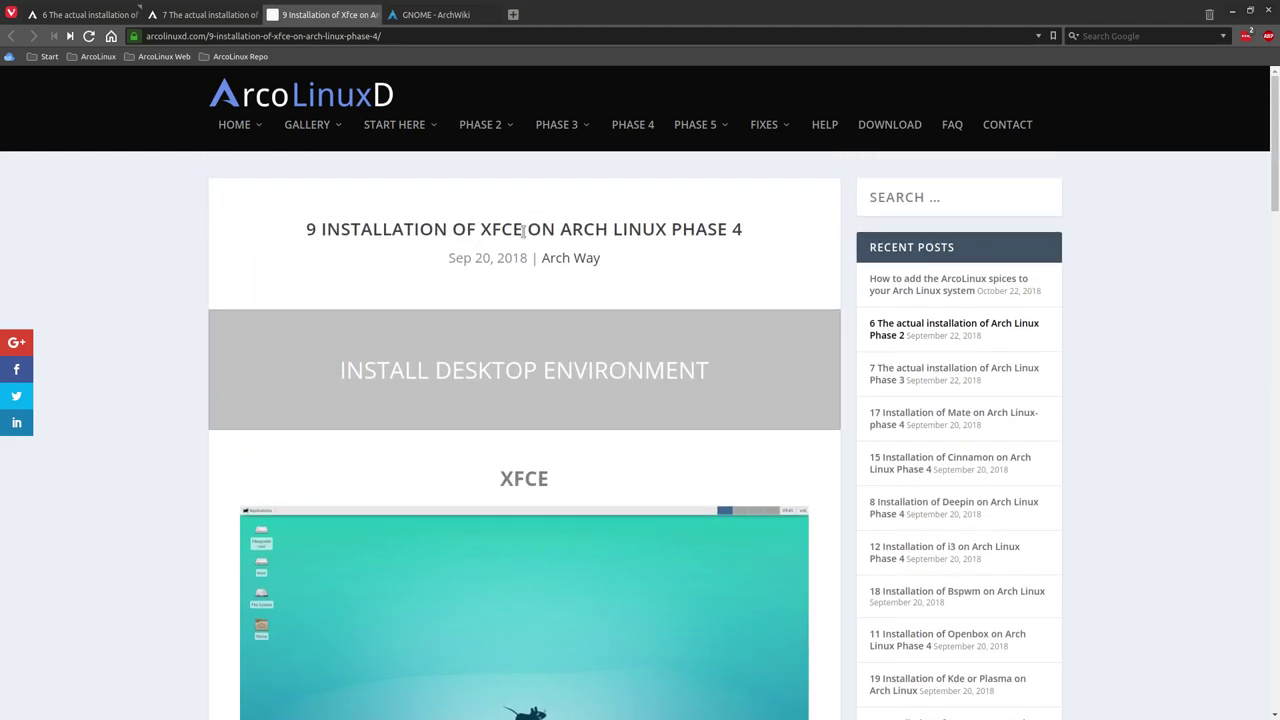
Switch to VirtualBox Manager and start cloning the Arch Linux Phase 3 bios machine.
{"action": "left_click", "coordinate": [1234, 12]}
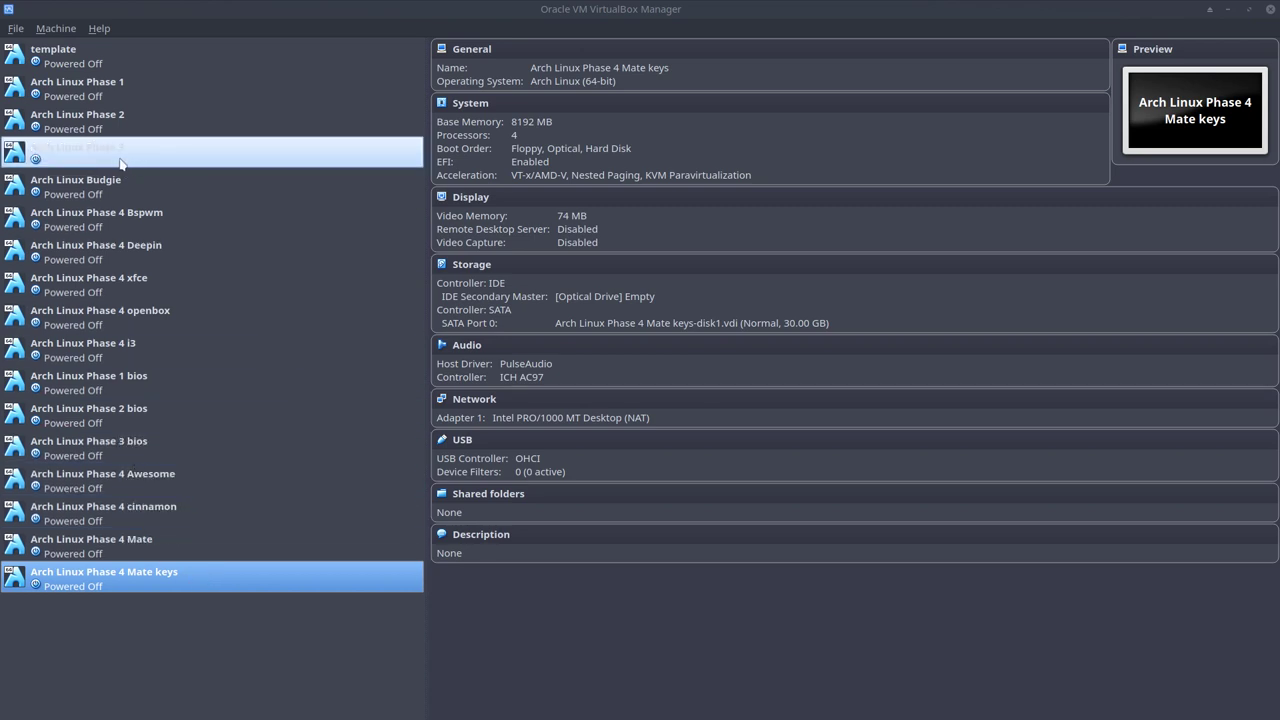
{"action": "right_click", "coordinate": [126, 450]}
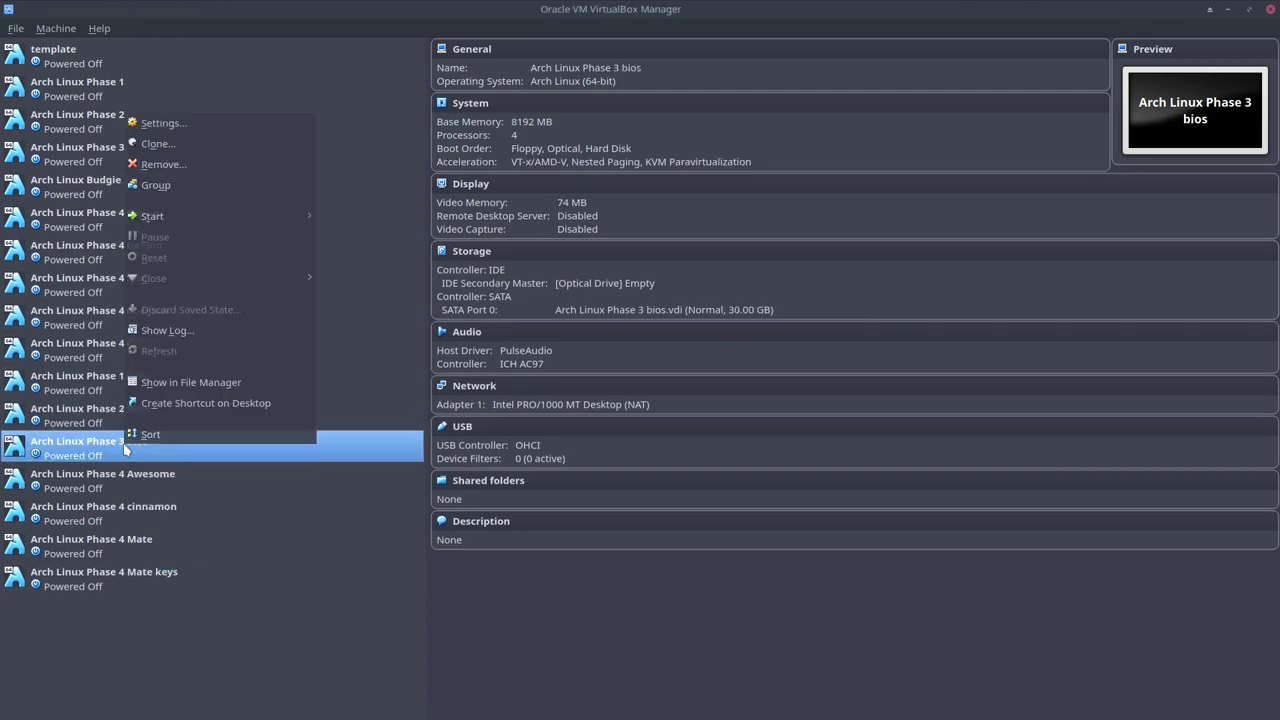
{"action": "left_click", "coordinate": [156, 144]}
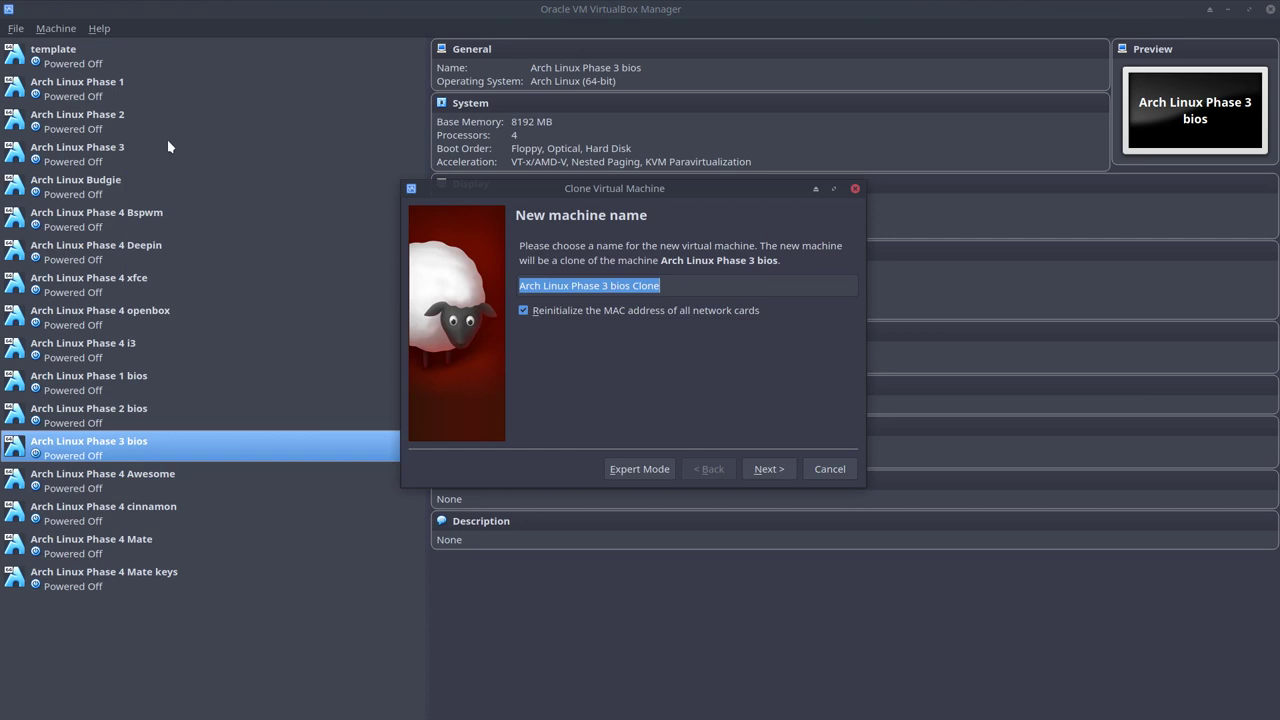
Name the cloned machine Arch Linux Phase 4 bios Gnome and proceed to the clone type selection.
{"action": "double_click", "coordinate": [648, 285]}
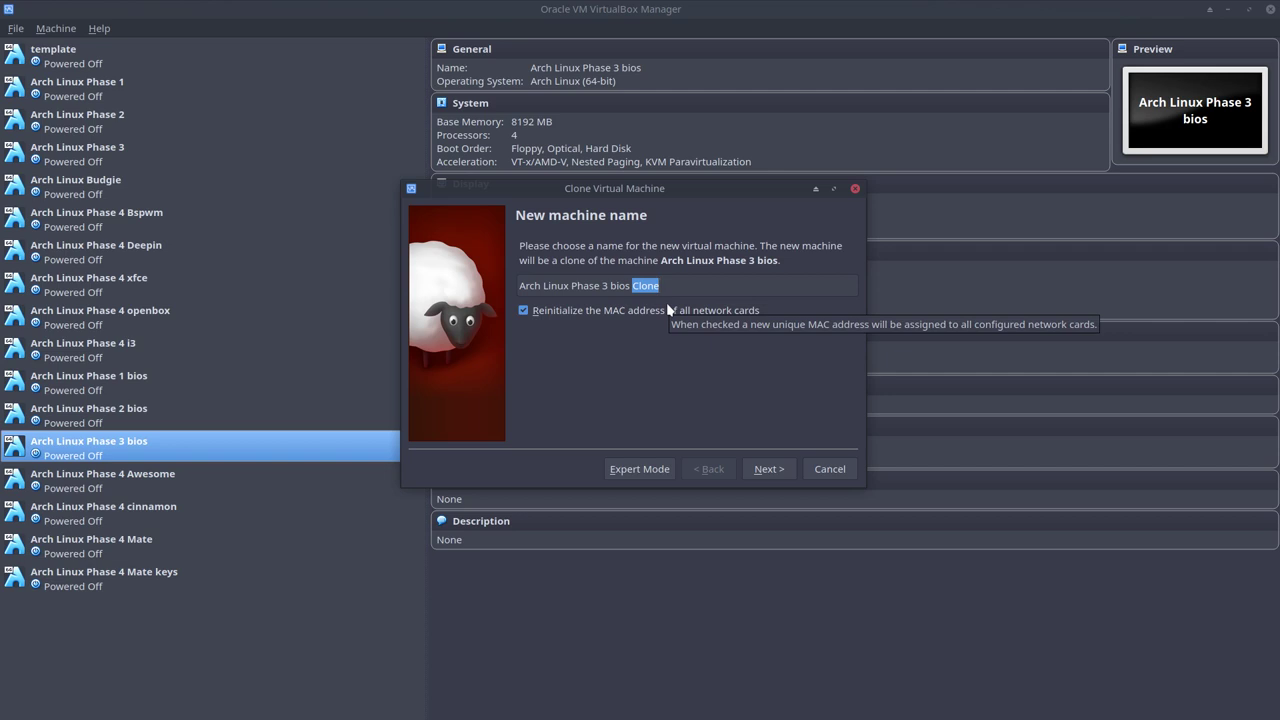
{"action": "type", "text": "Gnome"}
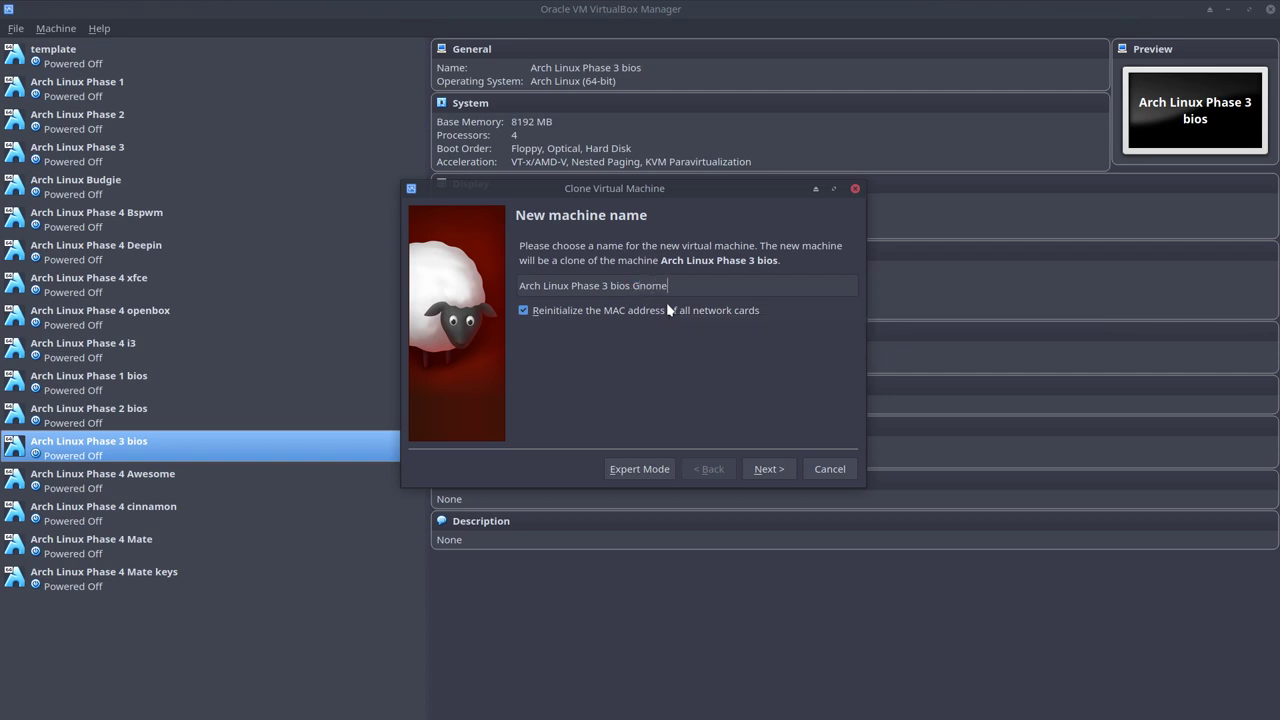
{"action": "key", "text": "Left"}
{"action": "key", "text": "Left"}
{"action": "key", "text": "Left"}
{"action": "key", "text": "Left"}
{"action": "key", "text": "Left"}
{"action": "key", "text": "BackSpace"}
{"action": "type", "text": "4"}
{"action": "key", "text": "Return"}
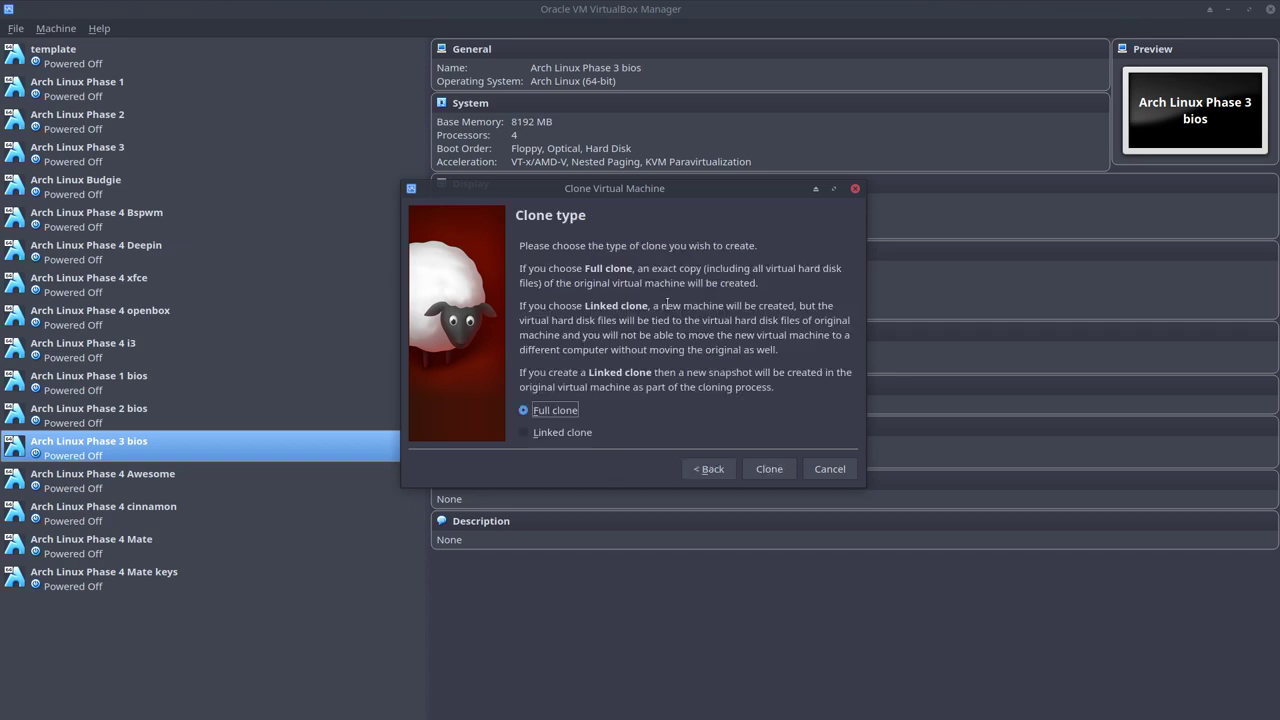
Create the full clone and start the new Arch Linux Phase 4 bios Gnome machine in an enlarged window.
{"action": "left_click", "coordinate": [789, 476]}
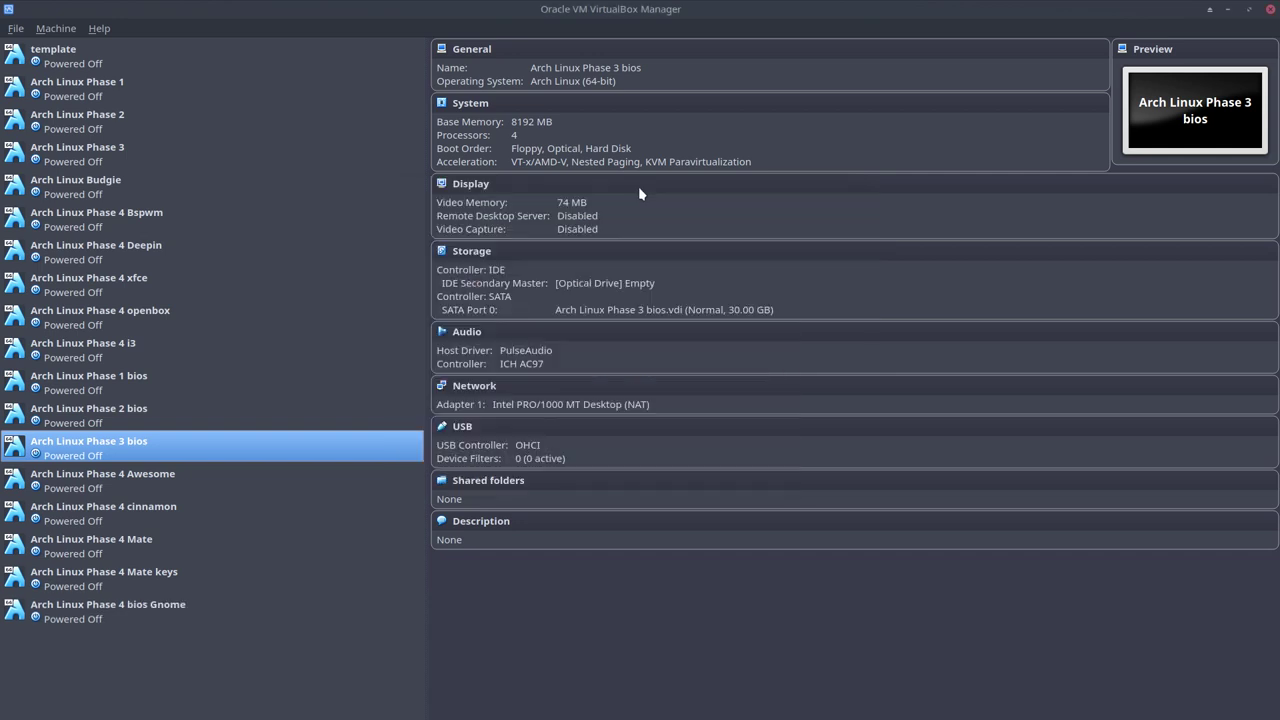
{"action": "left_click", "coordinate": [130, 614]}
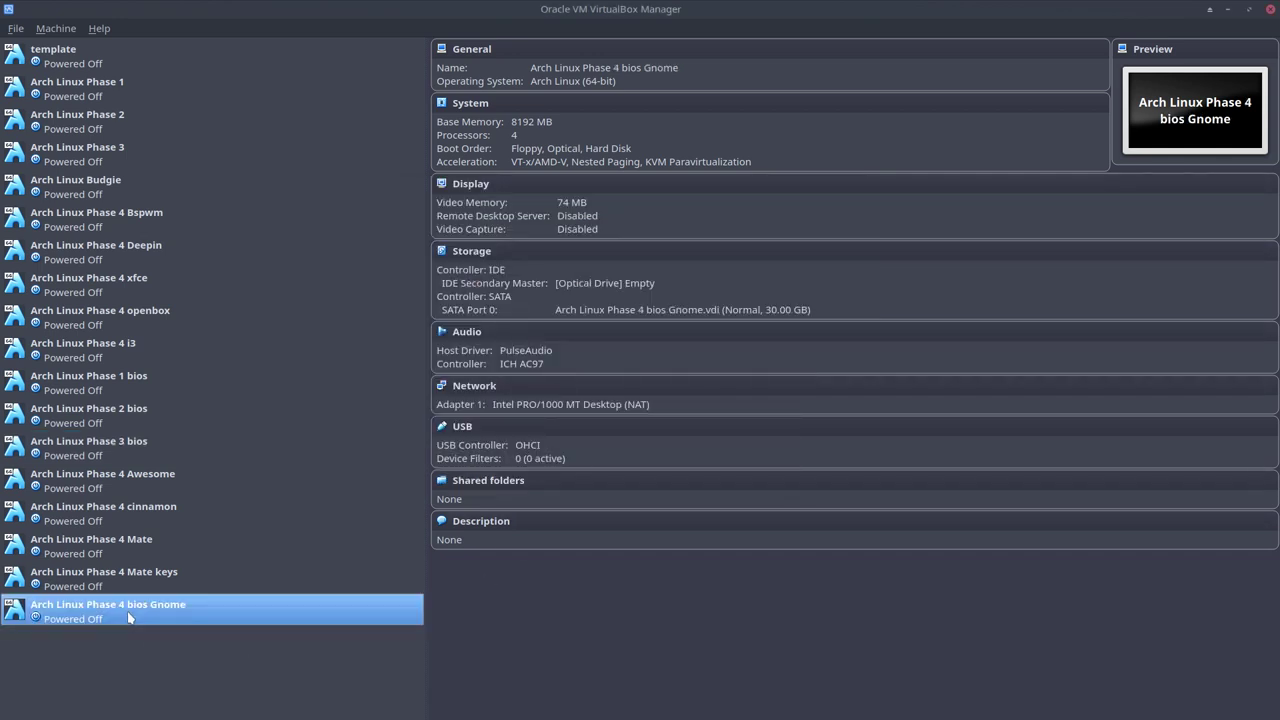
{"action": "double_click", "coordinate": [169, 614]}
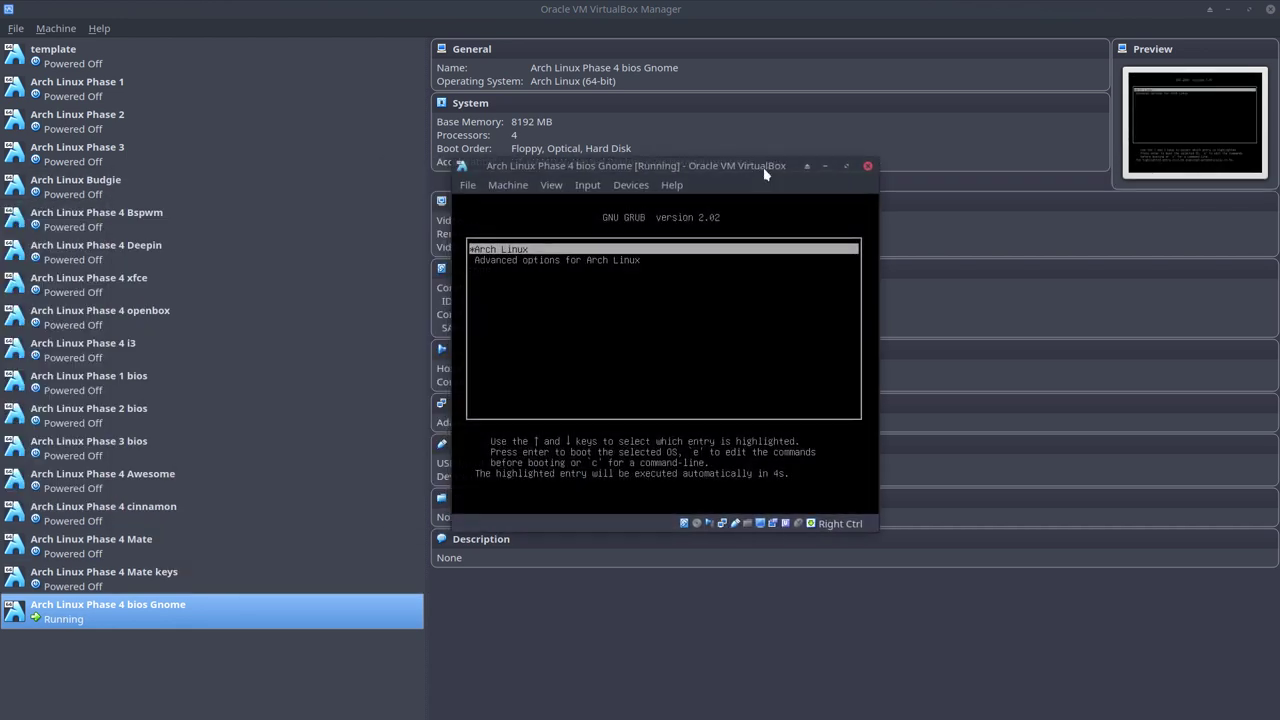
{"action": "double_click", "coordinate": [763, 167]}
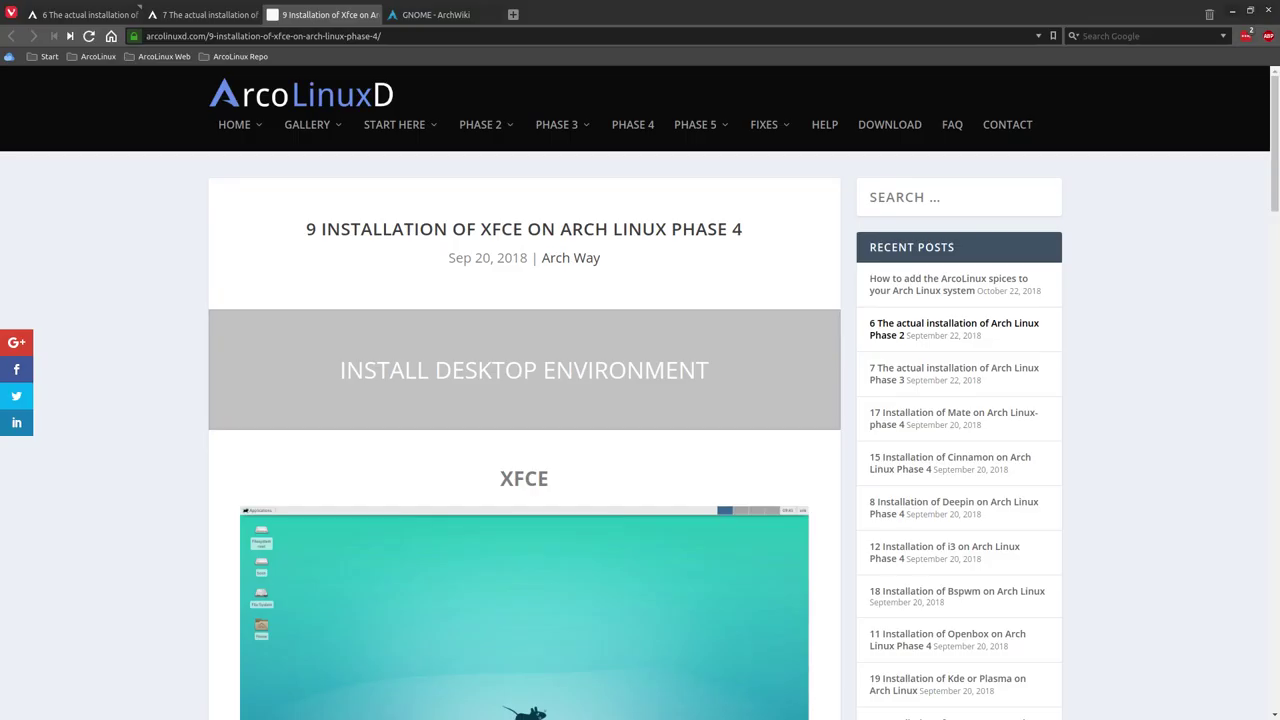
Switch to the browser, load github.com/arcolinuxd, search its repositories for gnome and open arco-gnome.
{"action": "left_click", "coordinate": [63, 16]}
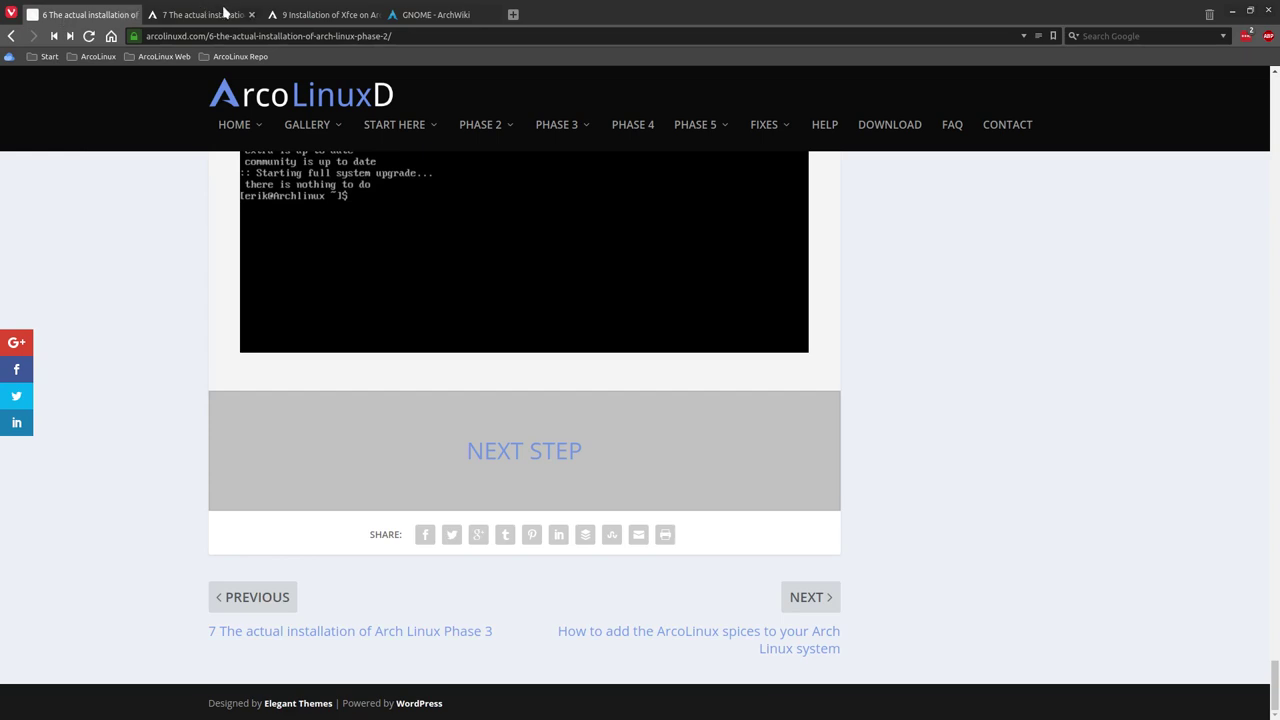
{"action": "left_click", "coordinate": [409, 16]}
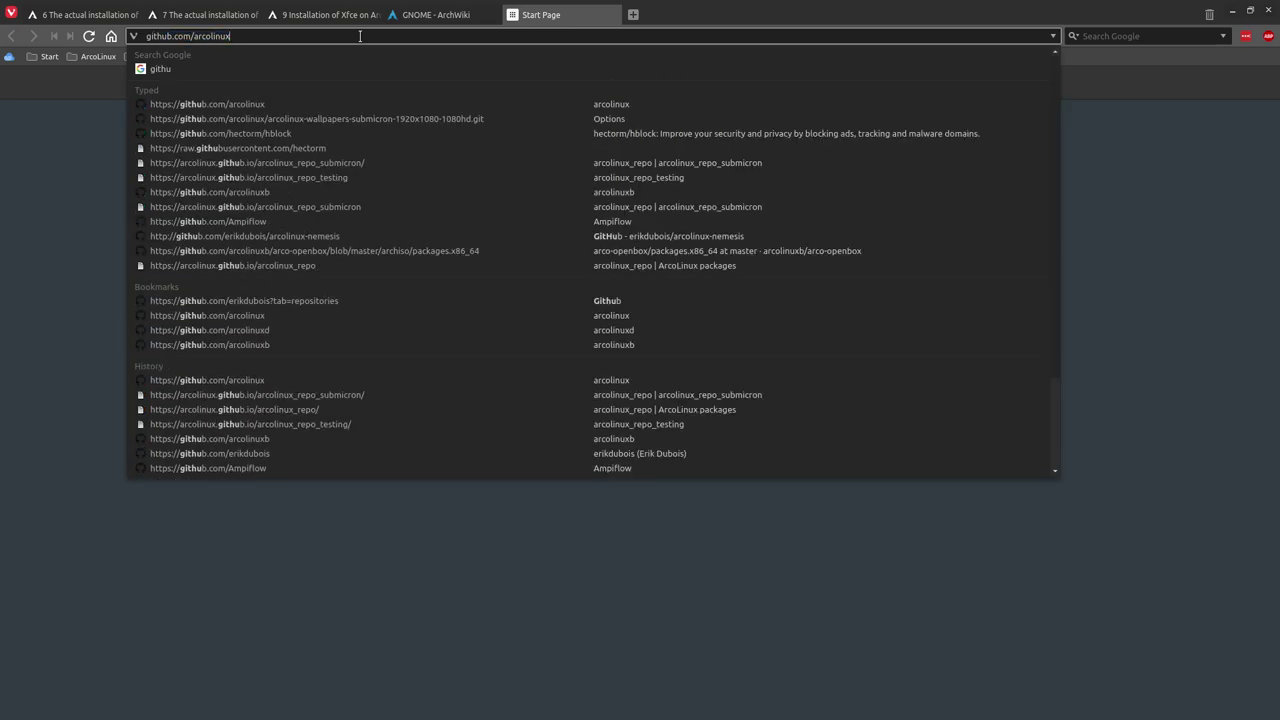
{"action": "type", "text": "d"}
{"action": "key", "text": "Return"}
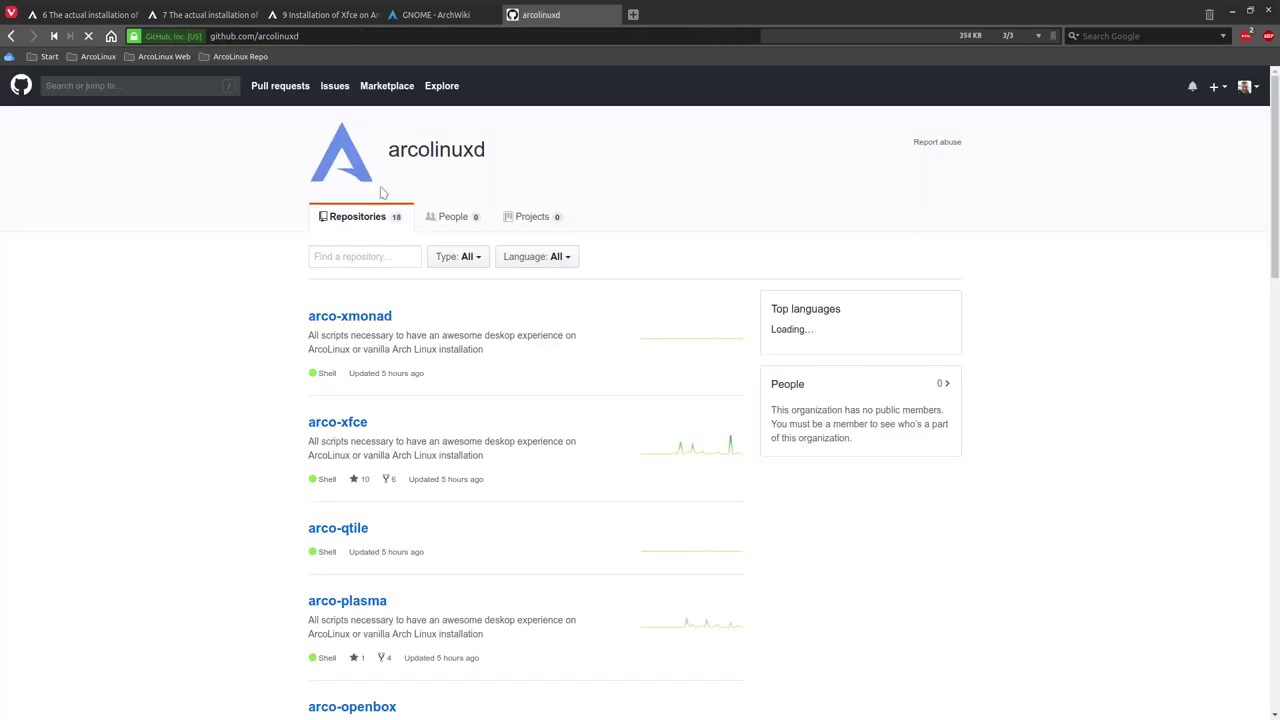
{"action": "left_click", "coordinate": [365, 258]}
{"action": "type", "text": "gnome"}
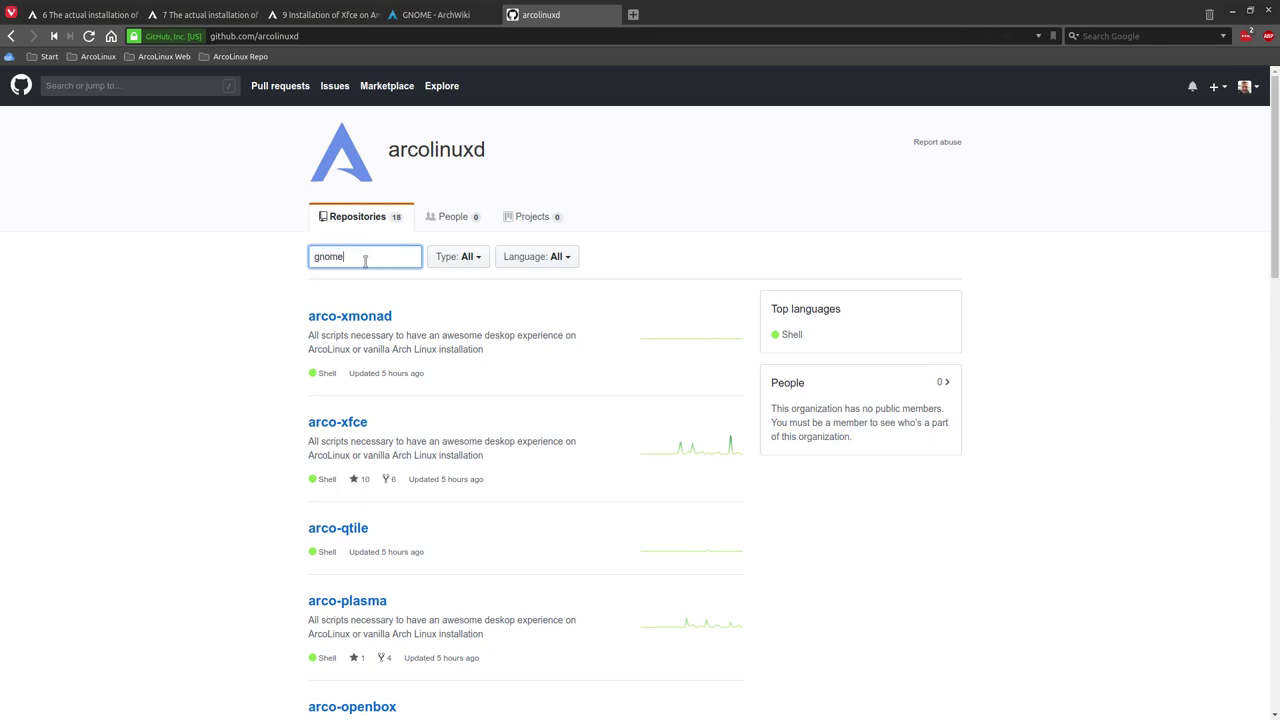
{"action": "left_click", "coordinate": [362, 362]}
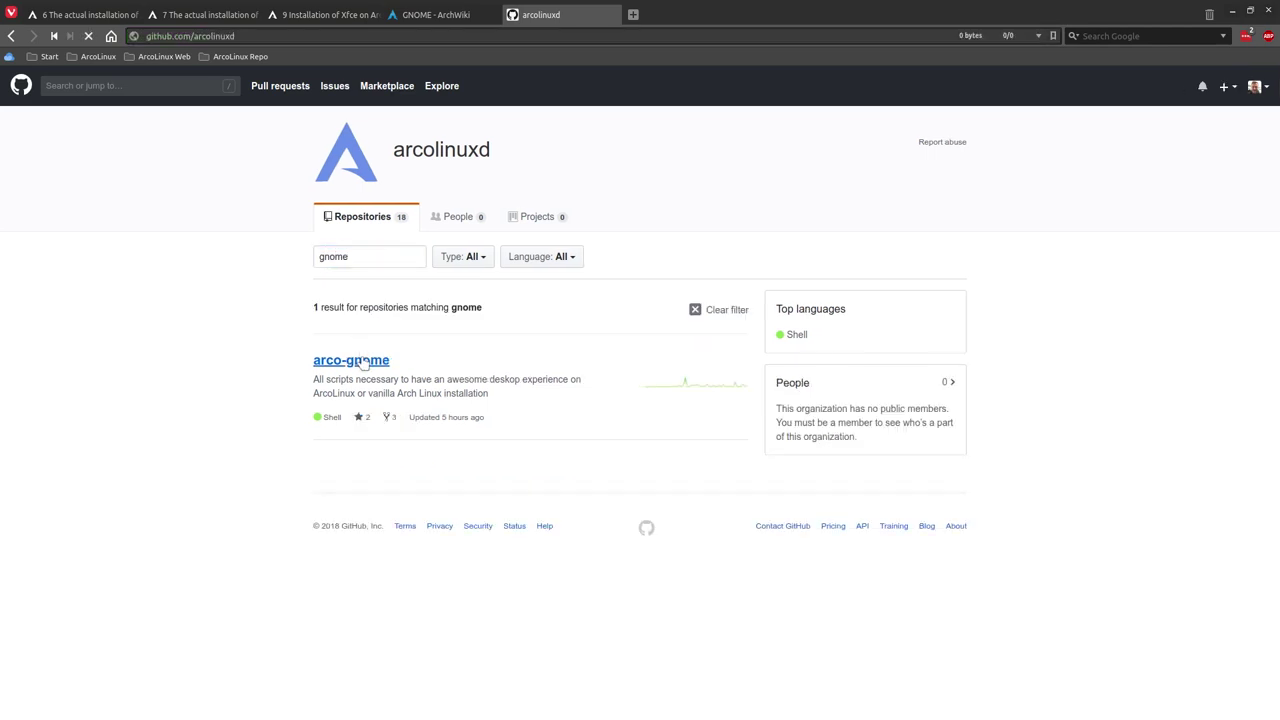
Open the 100-display-manager-and-desktop script and examine its systemctl, gnome gnome-extra and lightdm installation lines.
{"action": "left_click", "coordinate": [378, 436]}
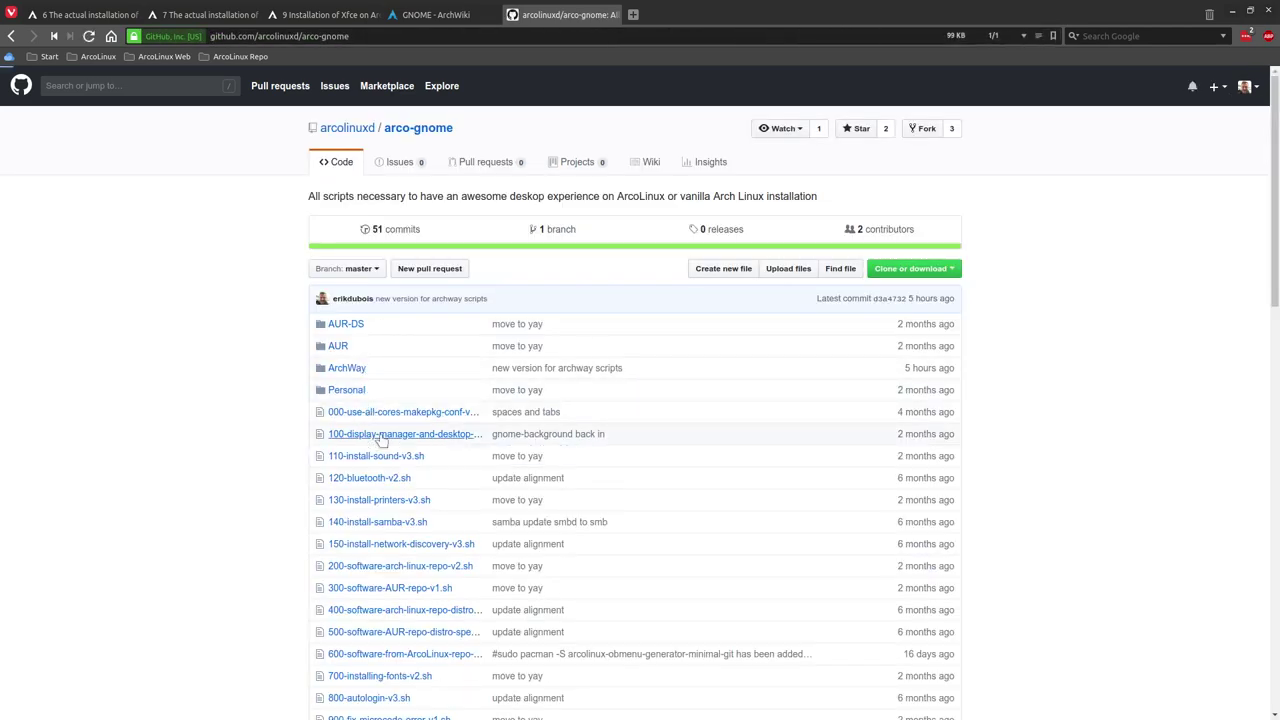
{"action": "scroll", "coordinate": [380, 440], "scroll_direction": "down", "scroll_amount": 3}
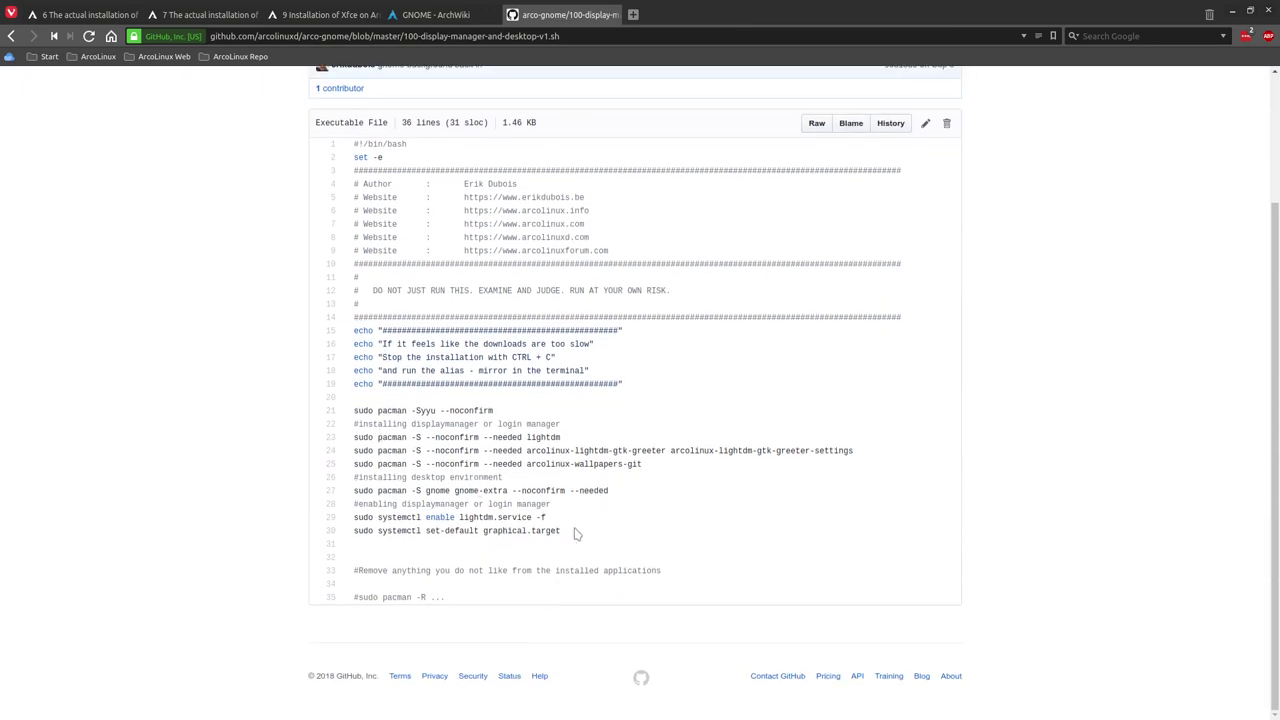
{"action": "left_click_drag", "start_coordinate": [572, 531], "coordinate": [356, 516]}
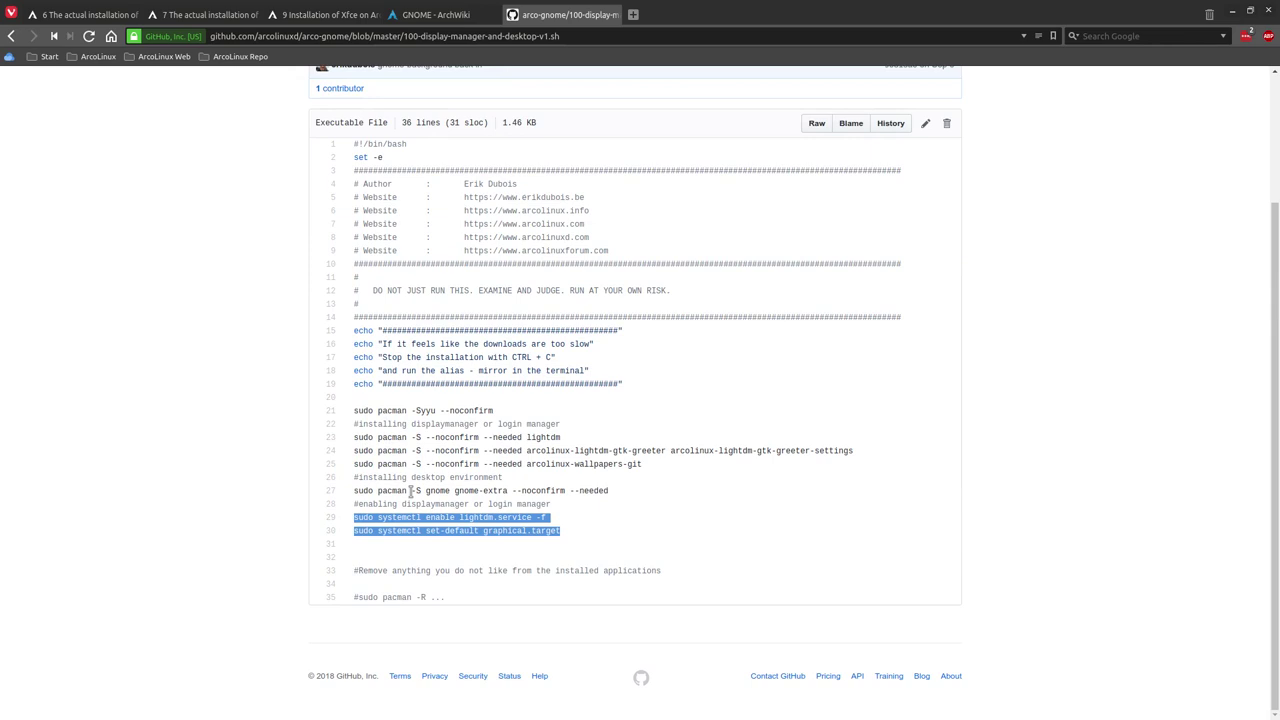
{"action": "left_click", "coordinate": [440, 490]}
{"action": "left_click_drag", "start_coordinate": [426, 490], "coordinate": [509, 490]}
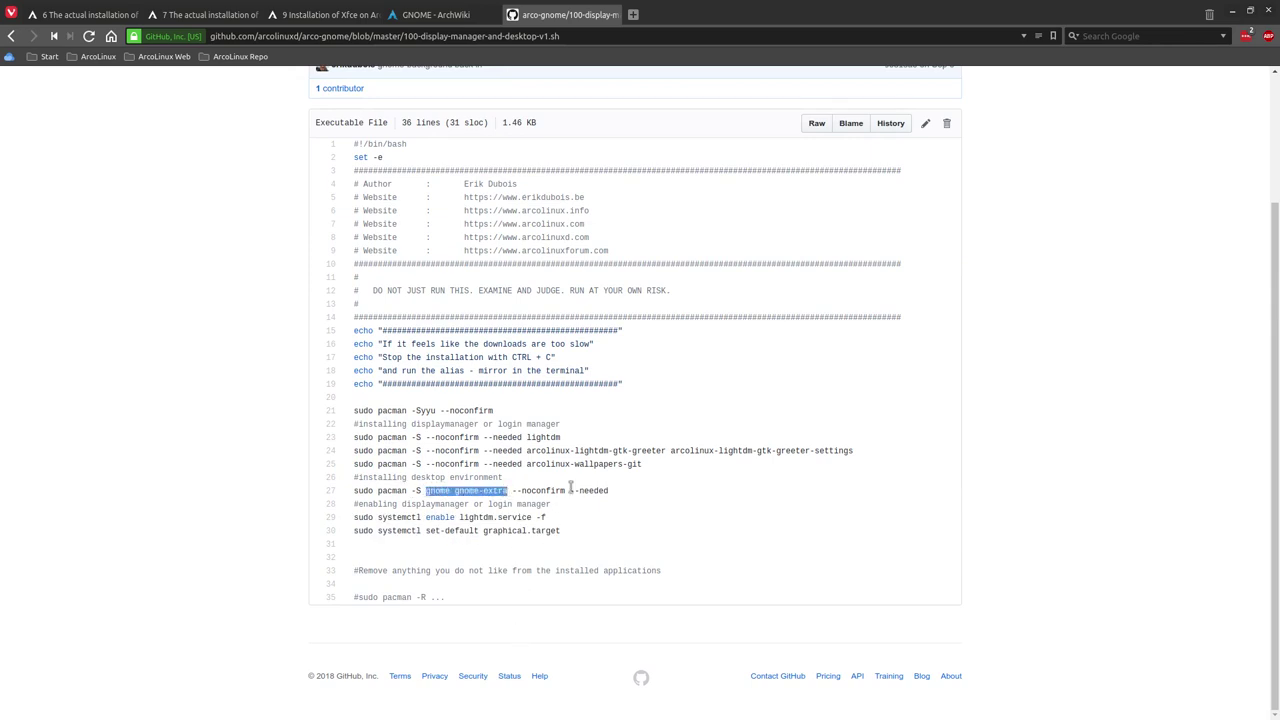
{"action": "left_click_drag", "start_coordinate": [561, 437], "coordinate": [362, 431]}
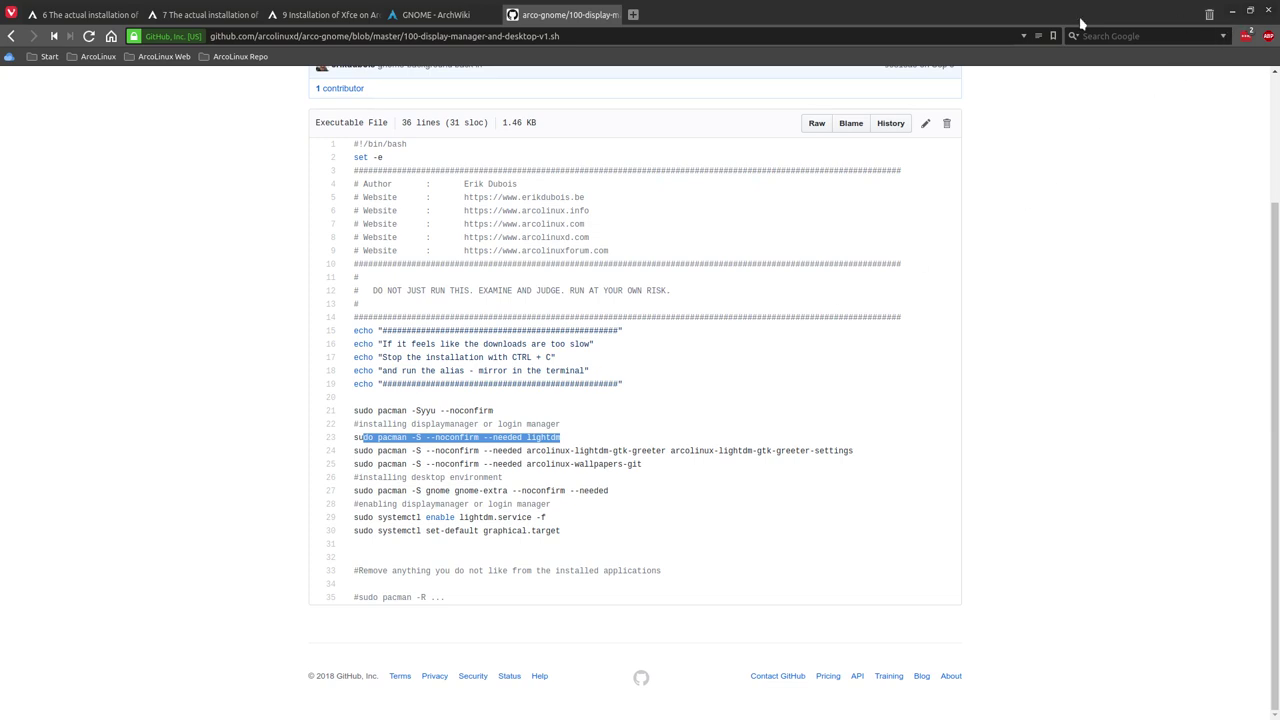
Compare the script with the Installation section of the ArchWiki GNOME page.
{"action": "left_click", "coordinate": [437, 16]}
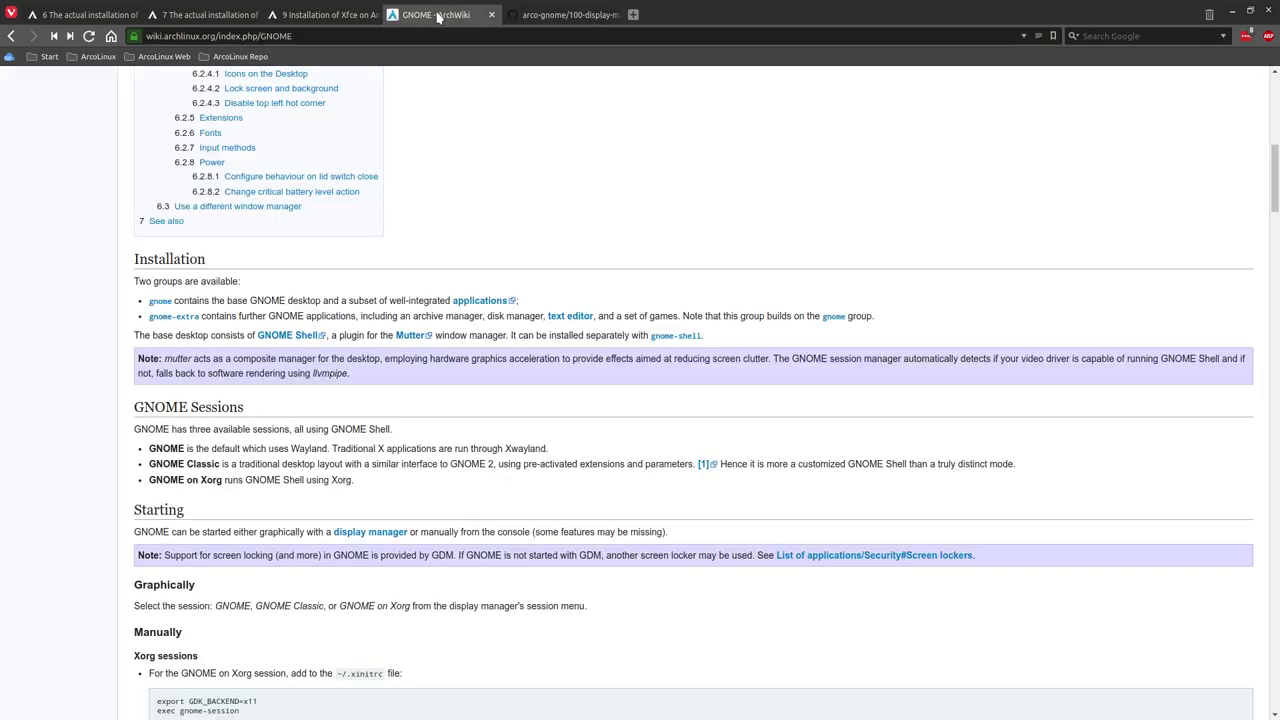
{"action": "left_click", "coordinate": [555, 18]}
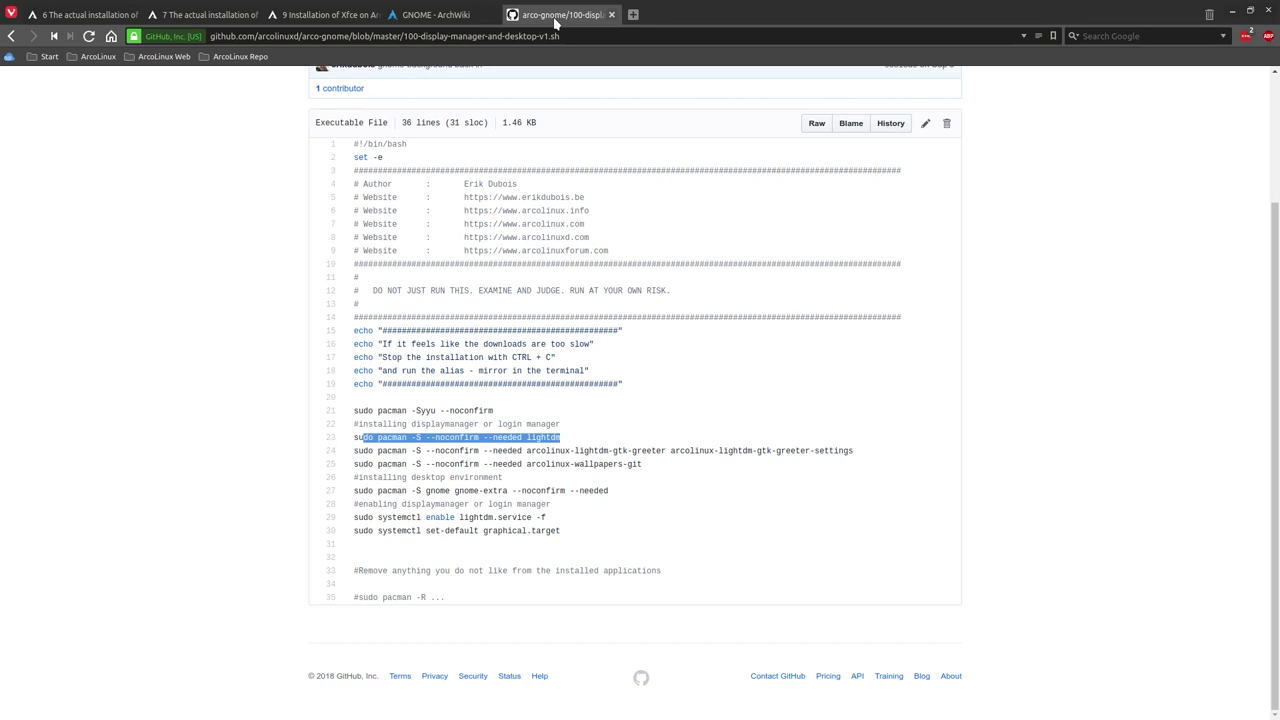
{"action": "left_click", "coordinate": [437, 16]}
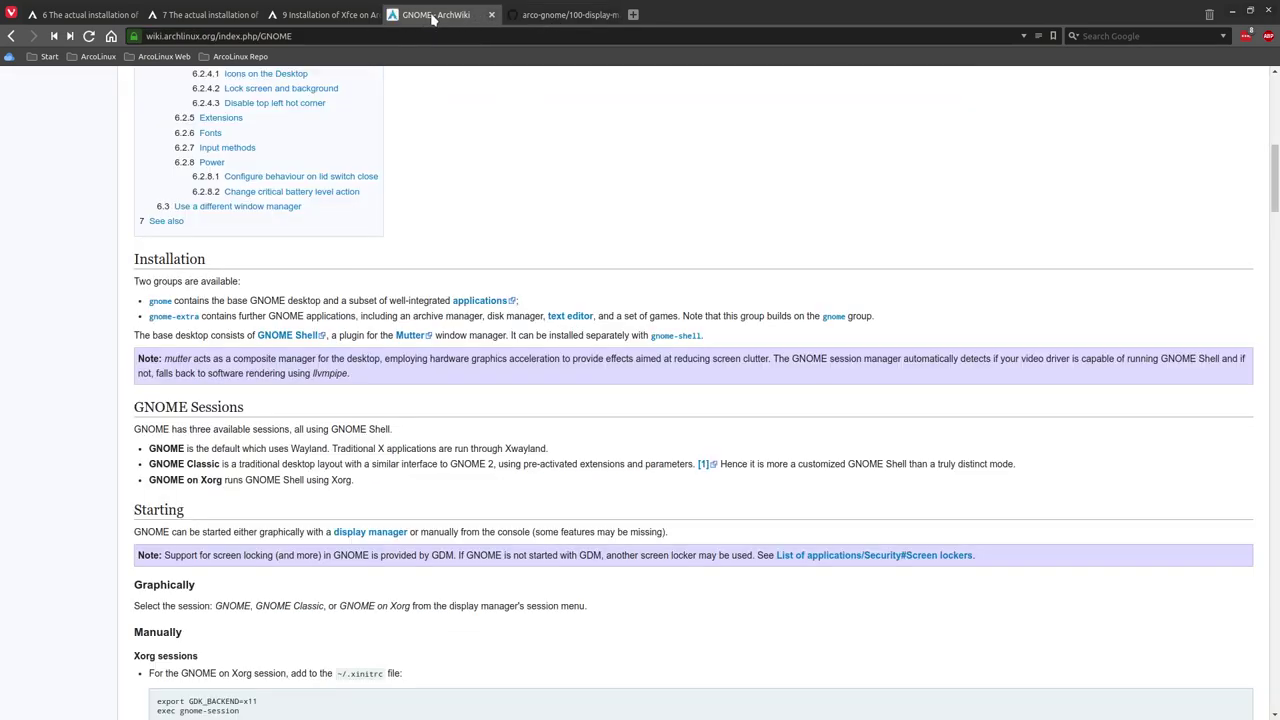
{"action": "left_click", "coordinate": [541, 16]}
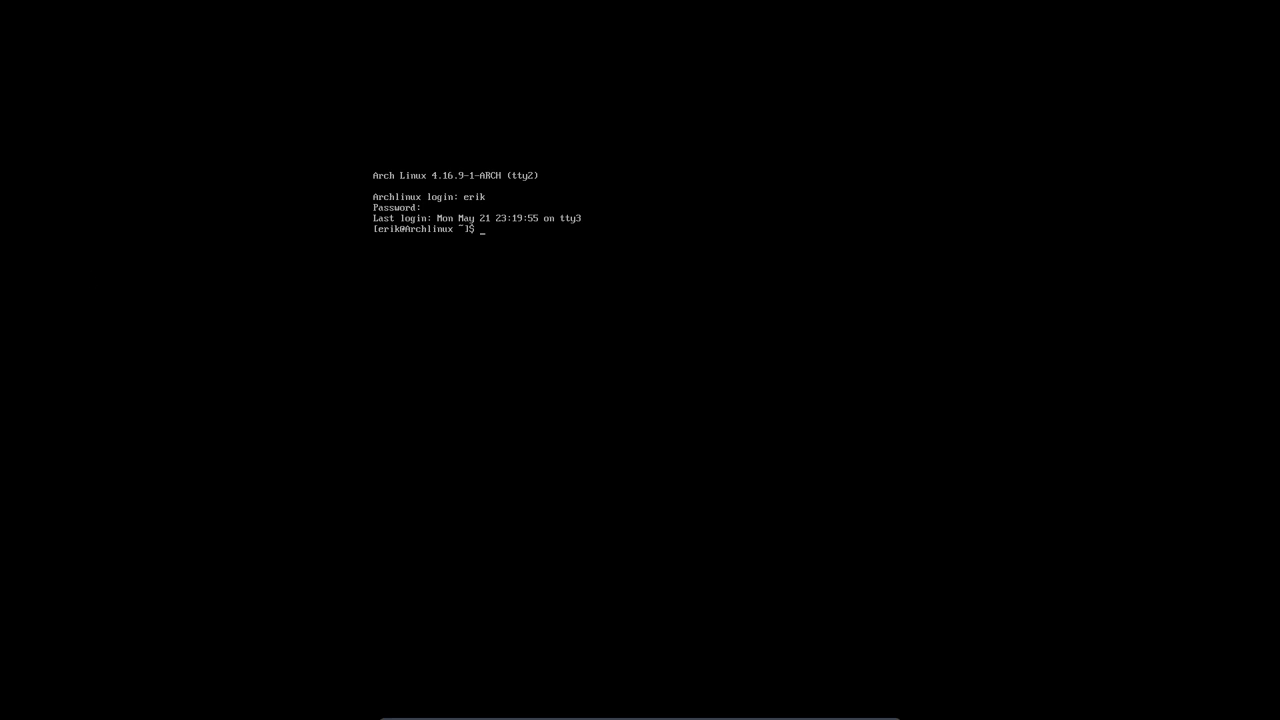
Update the virtual machine with sudo pacman -Syyu, entering the account password and accepting the package replacements and the installation.
{"action": "type", "text": "update"}
{"action": "key", "text": "Return"}
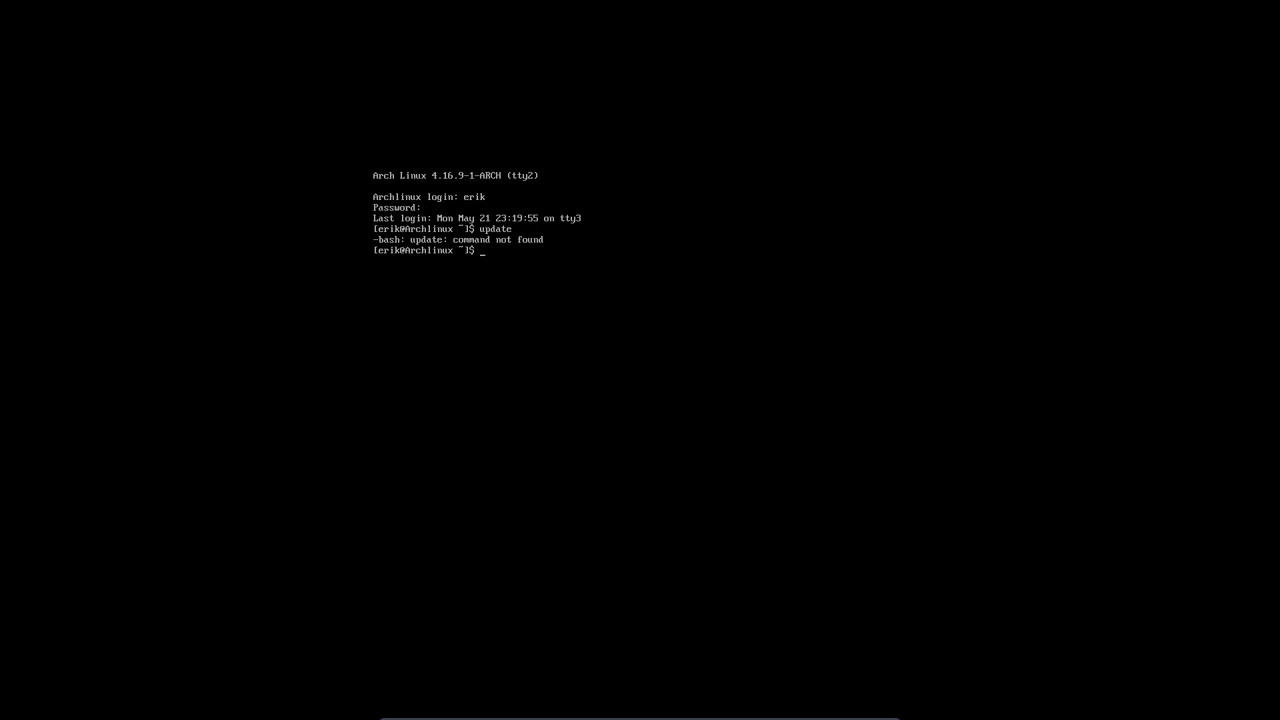
{"action": "type", "text": "sudo pacman -Syyu"}
{"action": "key", "text": "Return"}
{"action": "key", "text": "Return"}
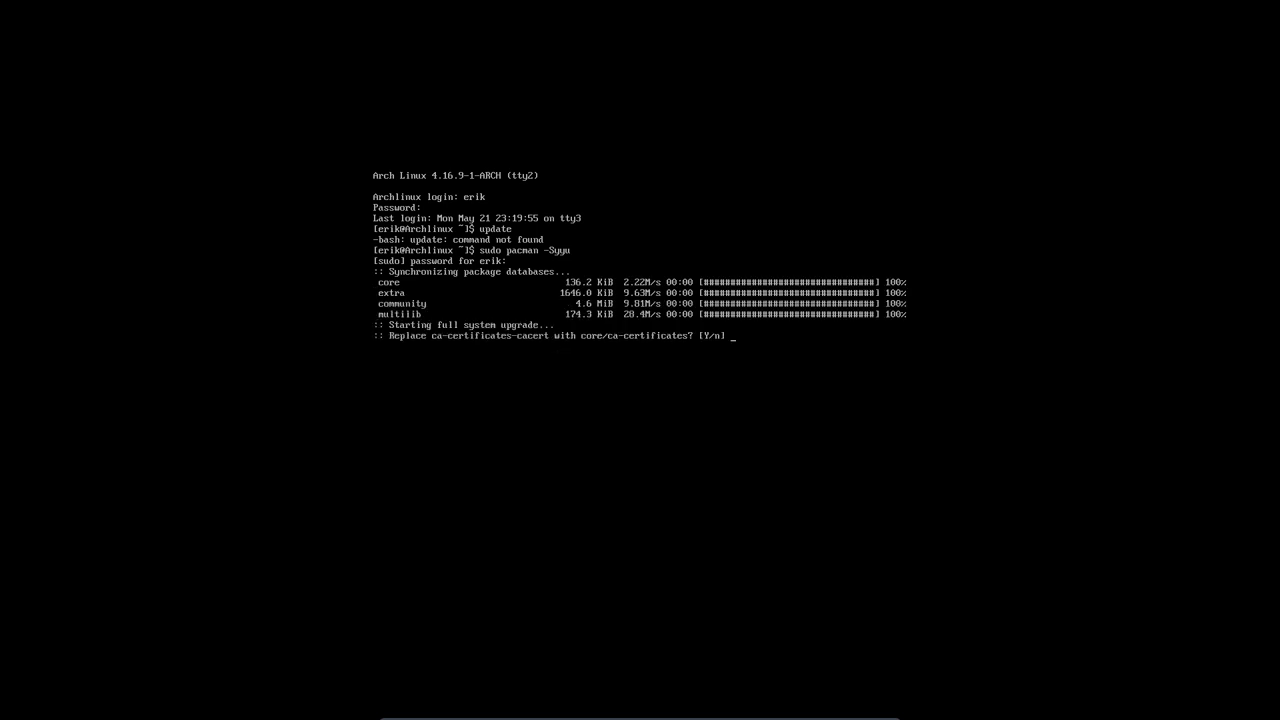
{"action": "key", "text": "Return"}
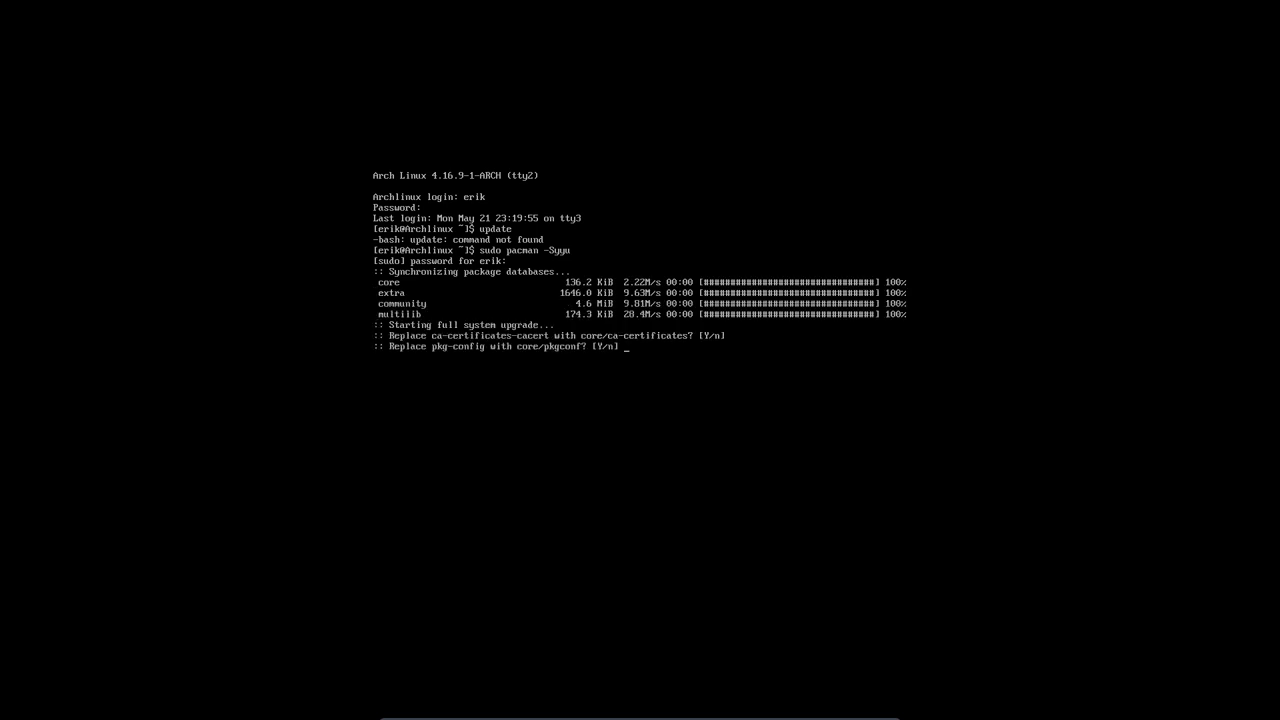
{"action": "key", "text": "Return"}
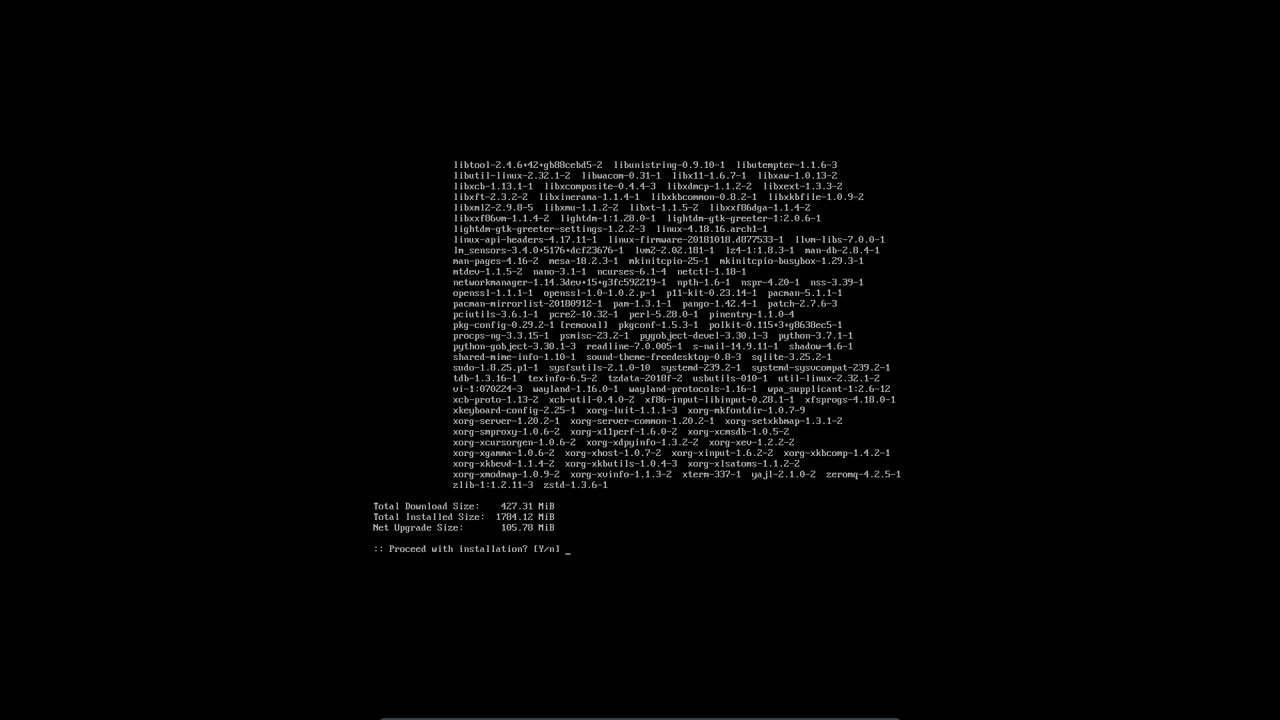
{"action": "key", "text": "Return"}
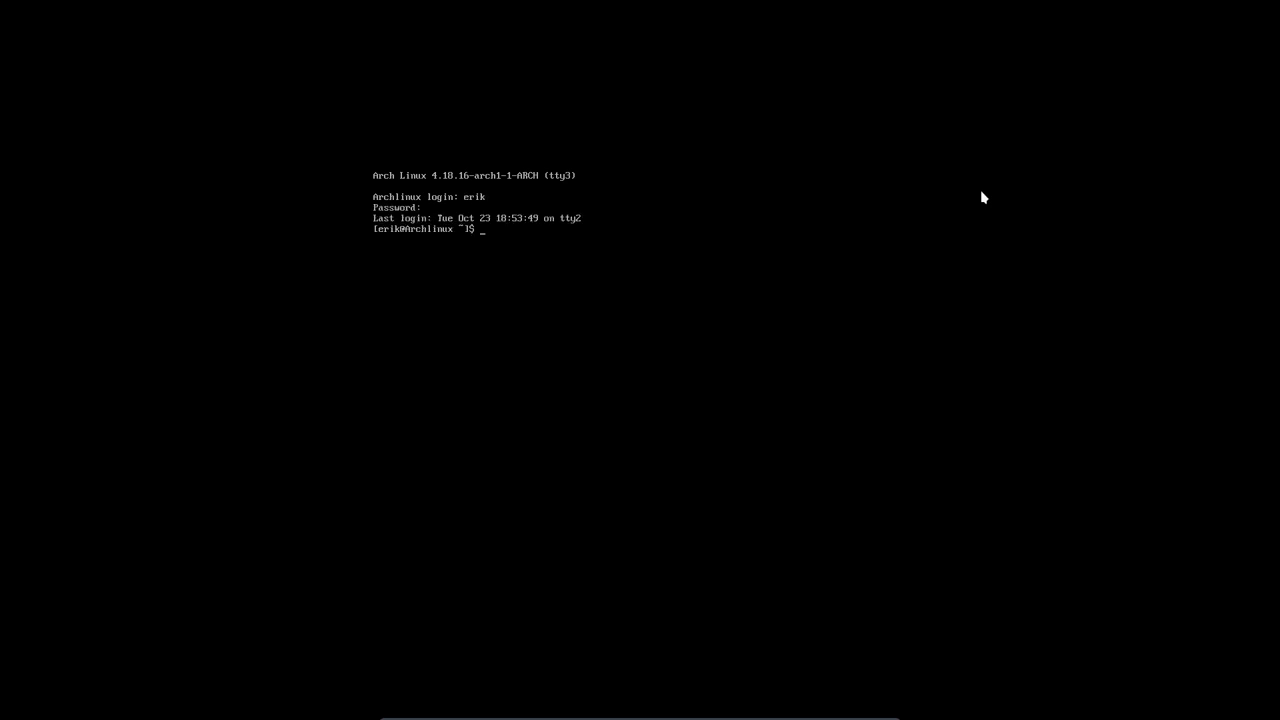
Look up the GNOME package groups in the browser, run sudo pacman -S gnome gnome-extra and enter the account password.
{"action": "type", "text": "sudo pacman -S"}
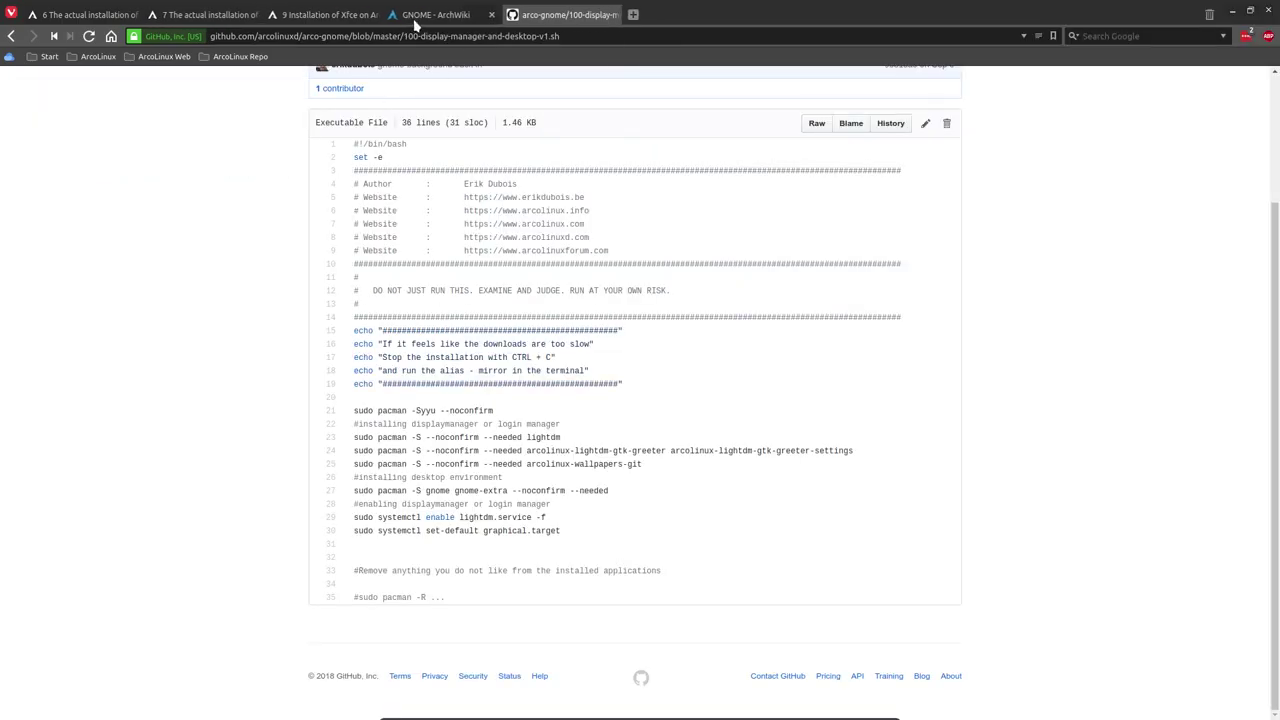
{"action": "left_click", "coordinate": [415, 18]}
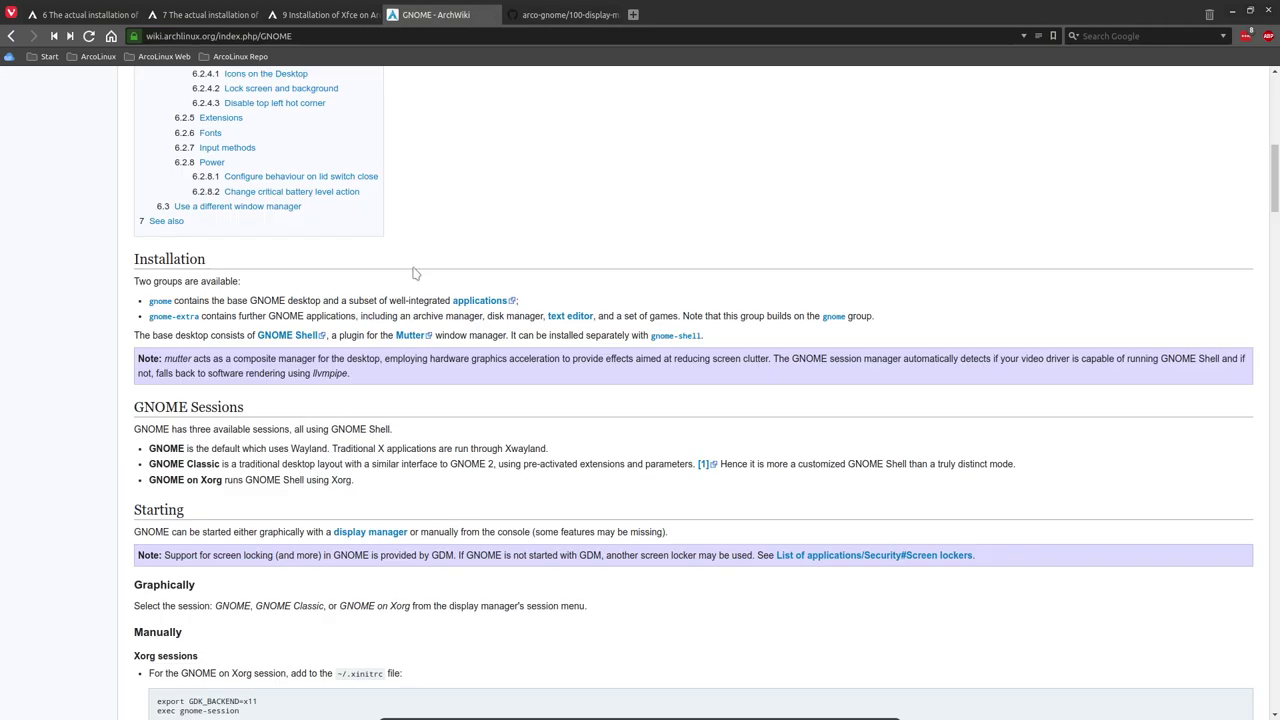
{"action": "left_click", "coordinate": [564, 16]}
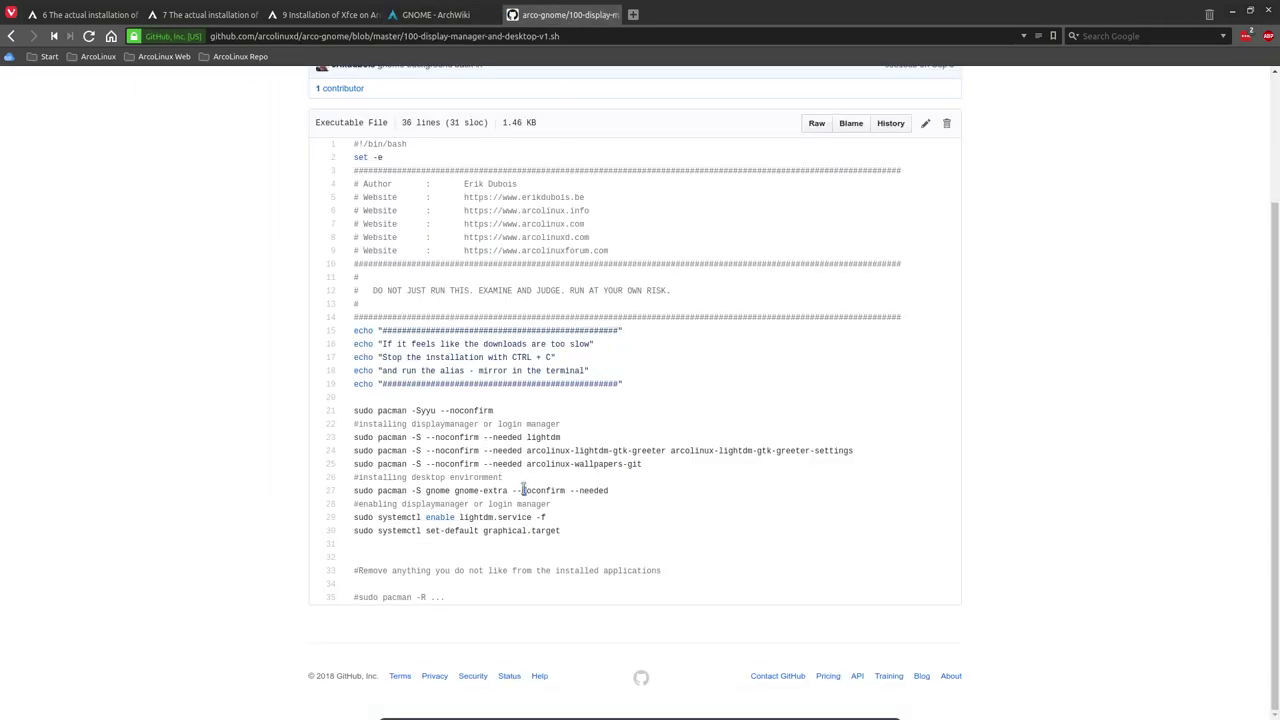
{"action": "left_click_drag", "start_coordinate": [527, 490], "coordinate": [426, 490]}
{"action": "key", "text": "alt+Tab"}
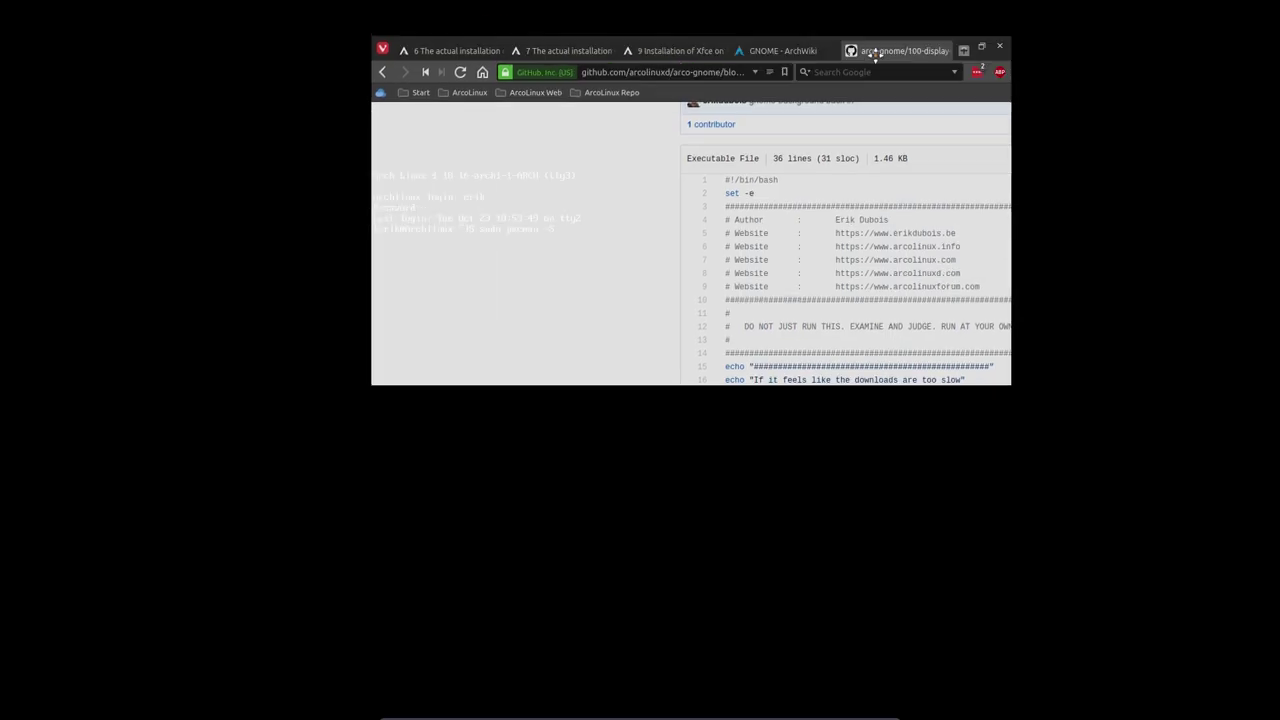
{"action": "type", "text": "g"}
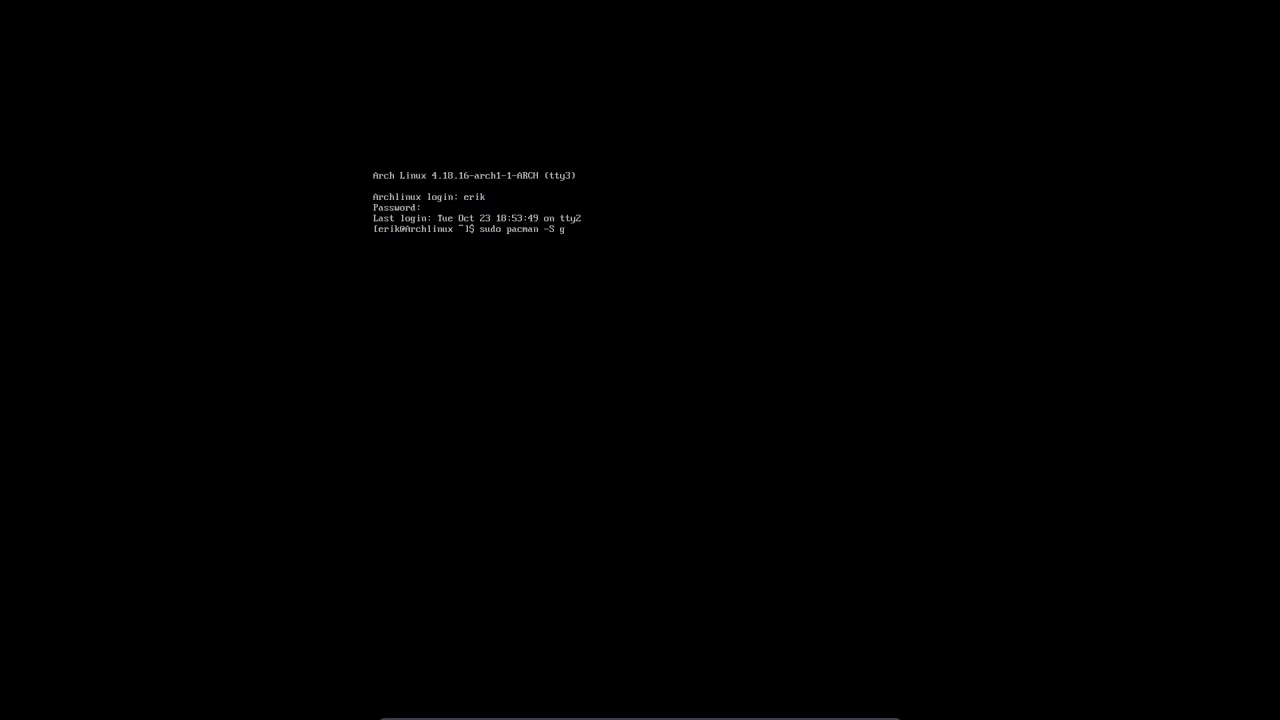
{"action": "type", "text": "nome gnome-extra"}
{"action": "key", "text": "Return"}
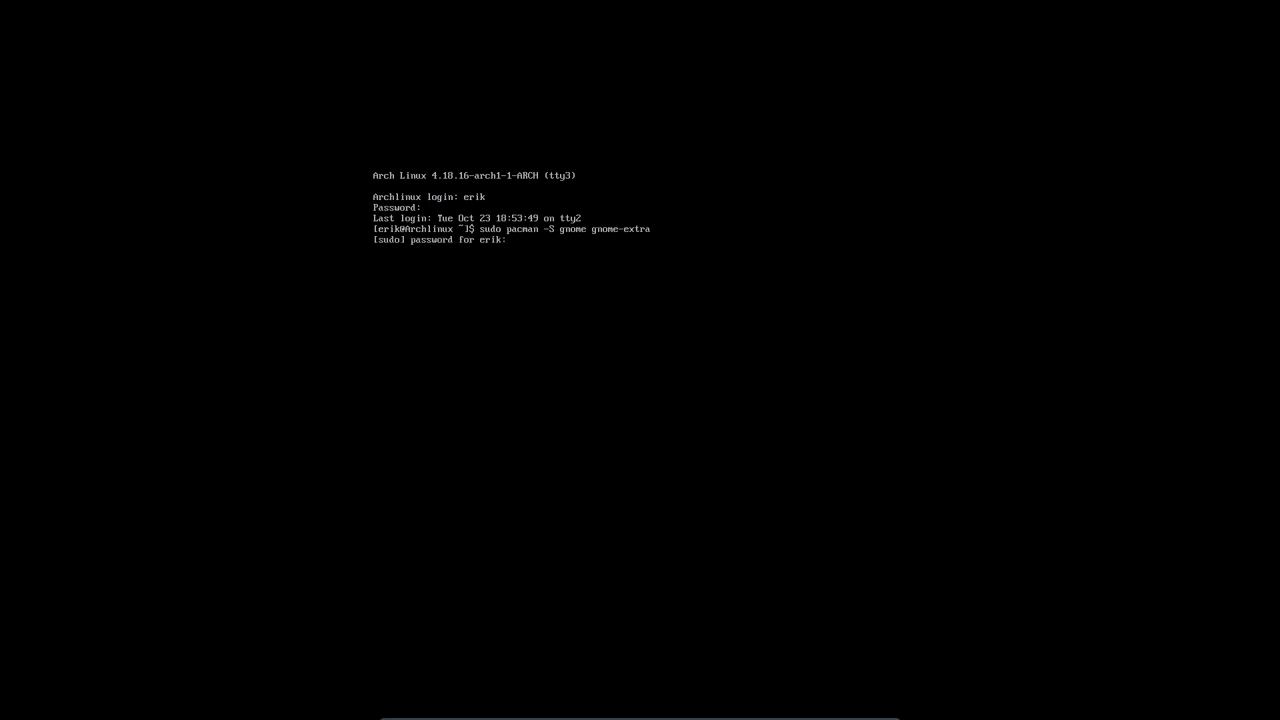
{"action": "key", "text": "Return"}
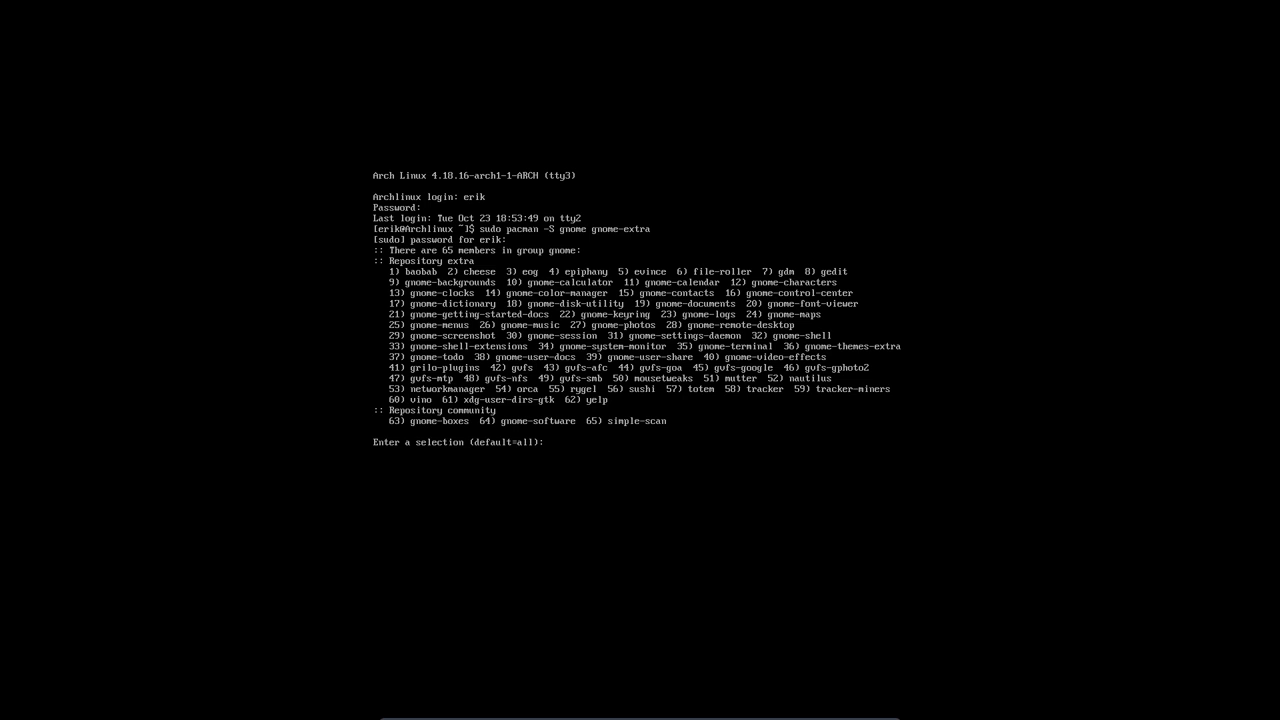
Accept the default selection of all group members and the default font and portal providers, and proceed with the installation.
{"action": "key", "text": "Return"}
{"action": "key", "text": "Return"}
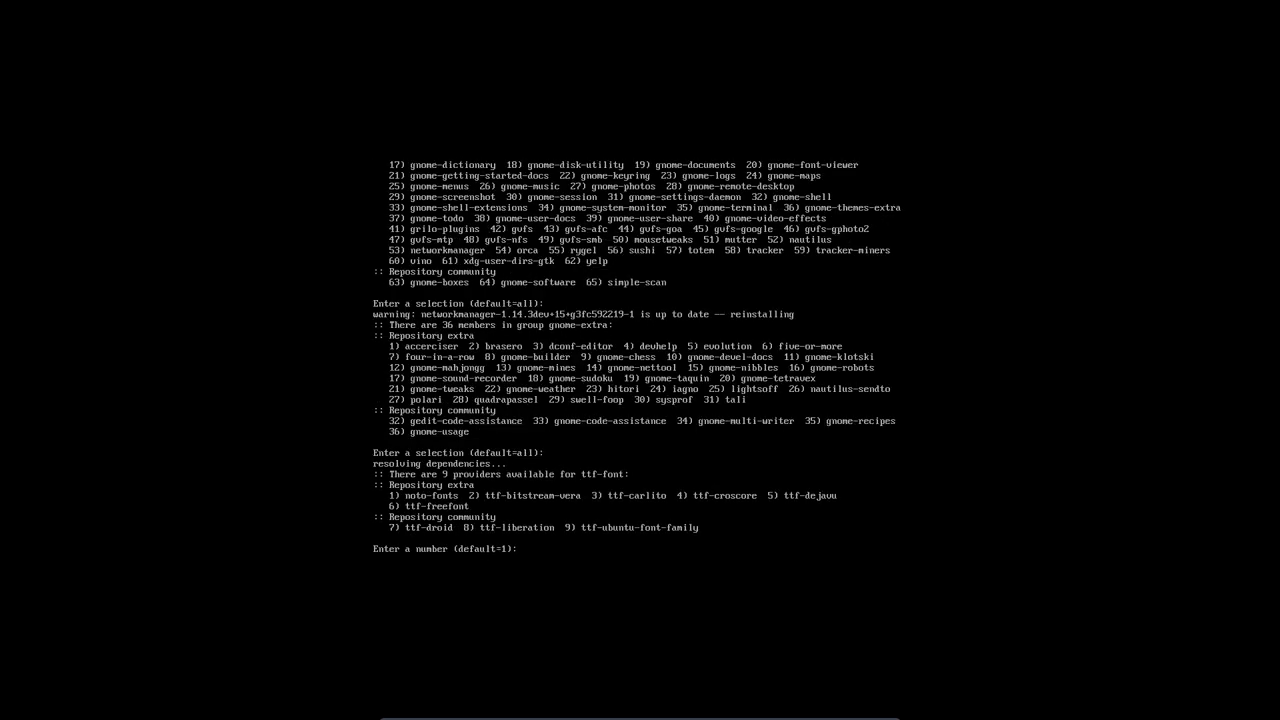
{"action": "key", "text": "Return"}
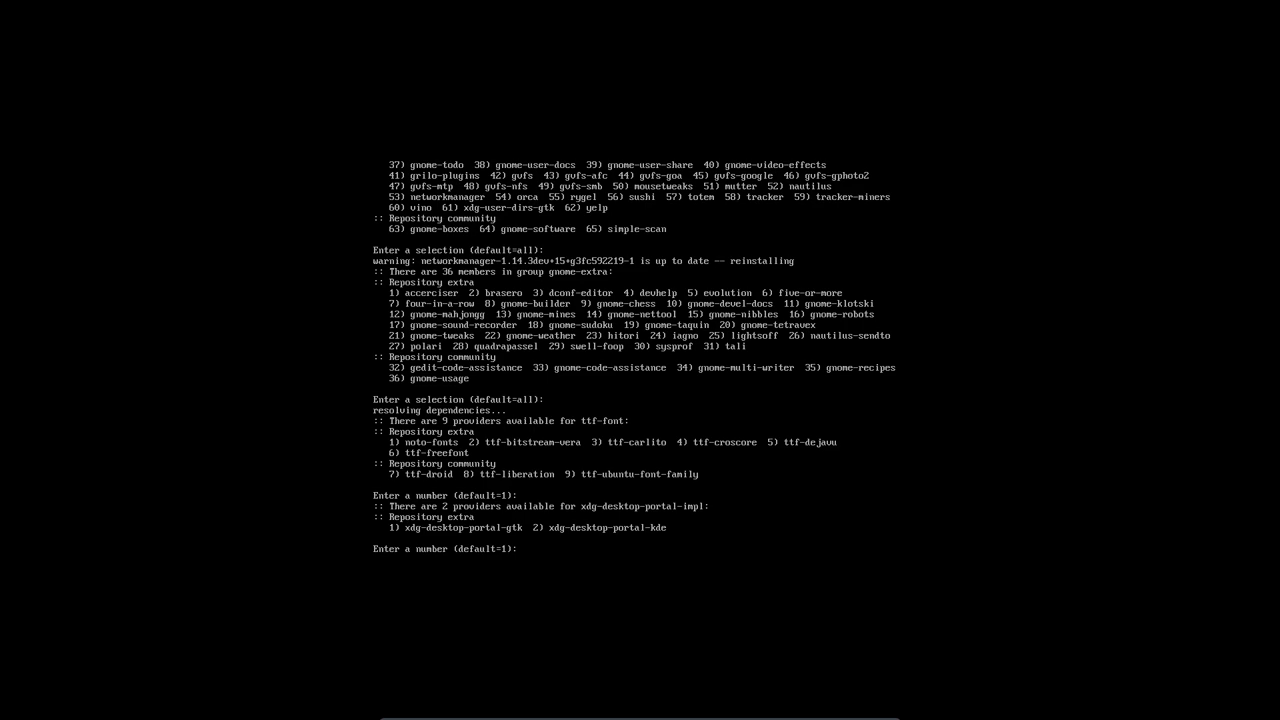
{"action": "key", "text": "Return"}
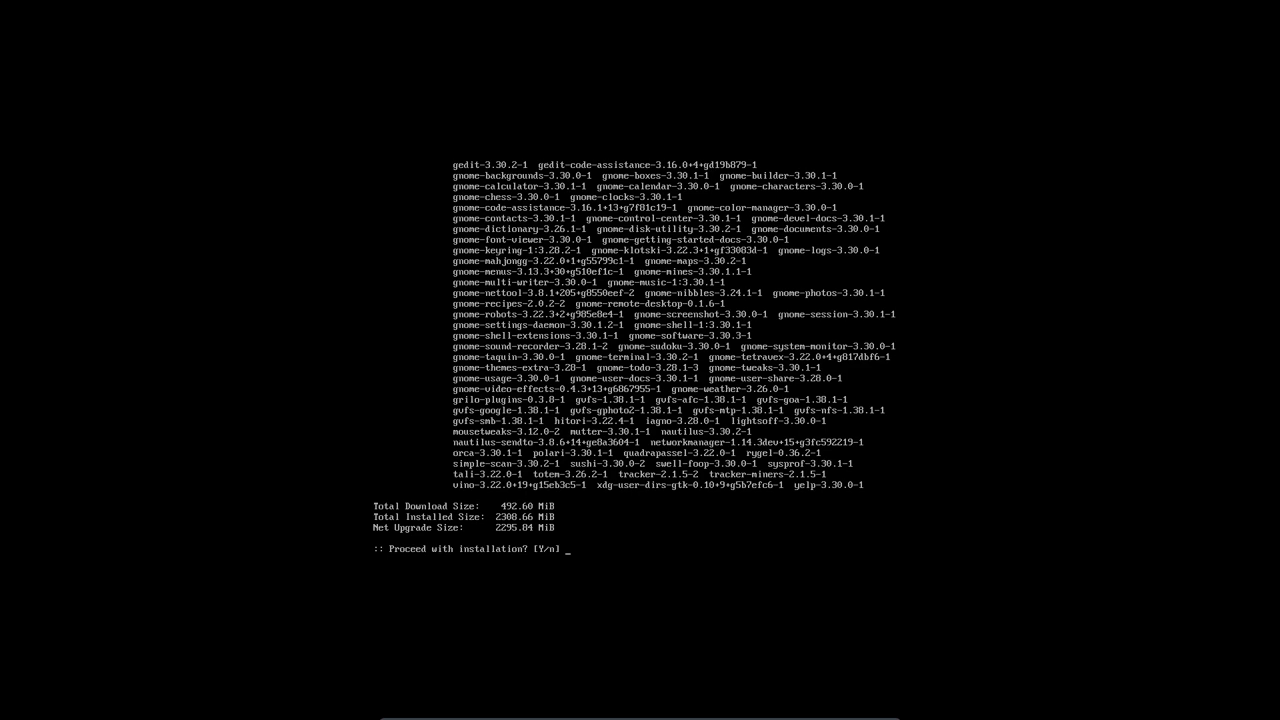
{"action": "key", "text": "Return"}
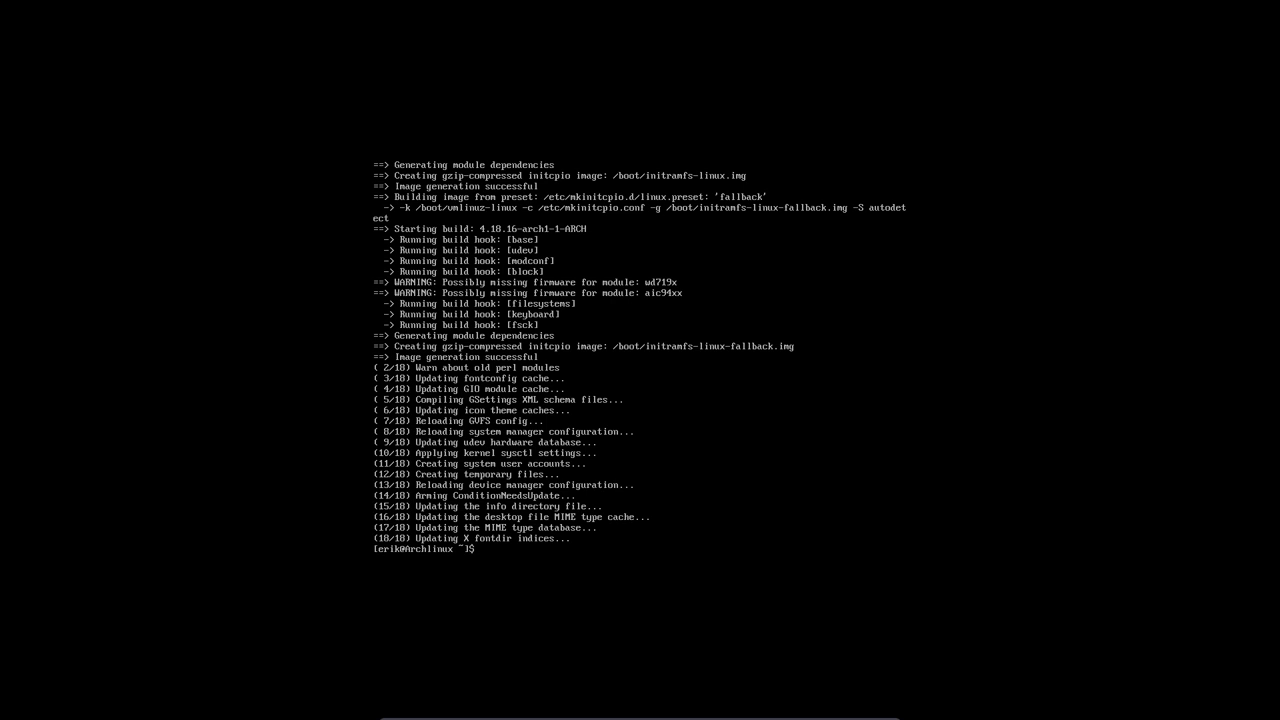
Check the display manager with sudo systemctl status lightdm.service, leave the status output, and restart the virtual machine with sudo reboot.
{"action": "type", "text": "sud"}
{"action": "type", "text": "o rebo"}
{"action": "key", "text": "BackSpace"}
{"action": "key", "text": "BackSpace"}
{"action": "key", "text": "BackSpace"}
{"action": "type", "text": "syste"}
{"action": "type", "text": "ctl"}
{"action": "key", "text": "BackSpace"}
{"action": "key", "text": "BackSpace"}
{"action": "key", "text": "BackSpace"}
{"action": "type", "text": "mctl stautus lightdm.service"}
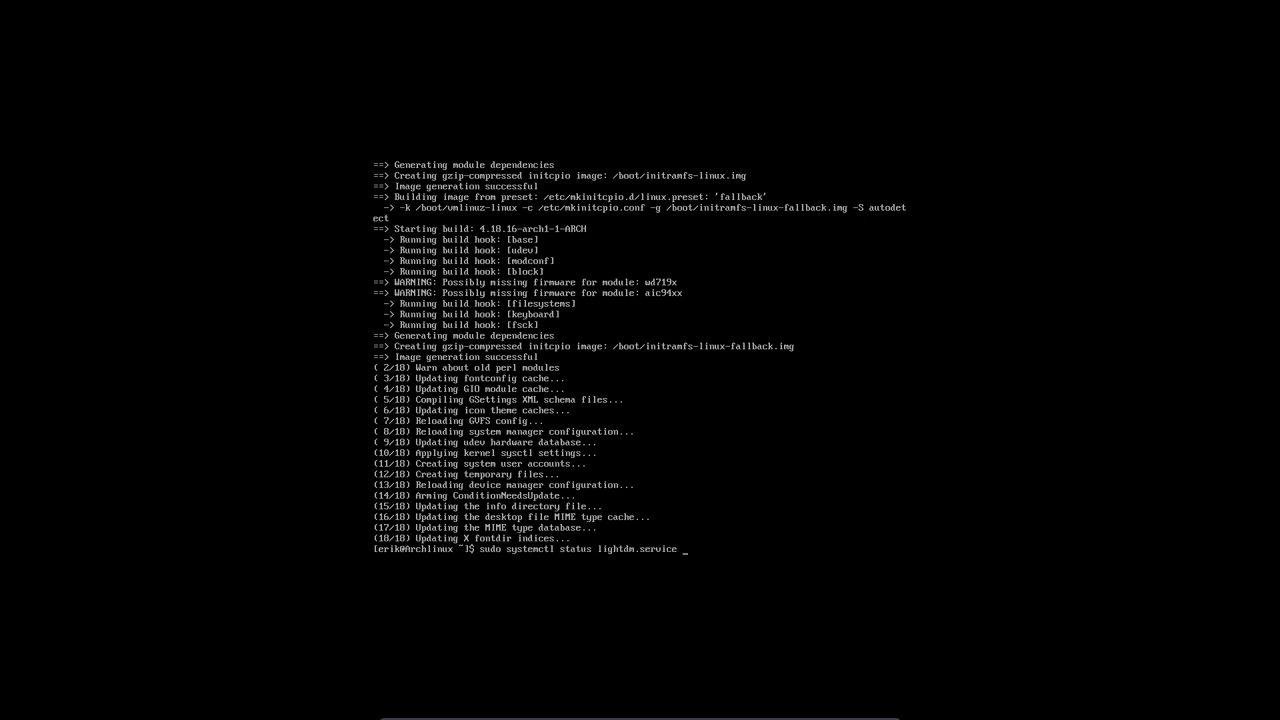
{"action": "key", "text": "Return"}
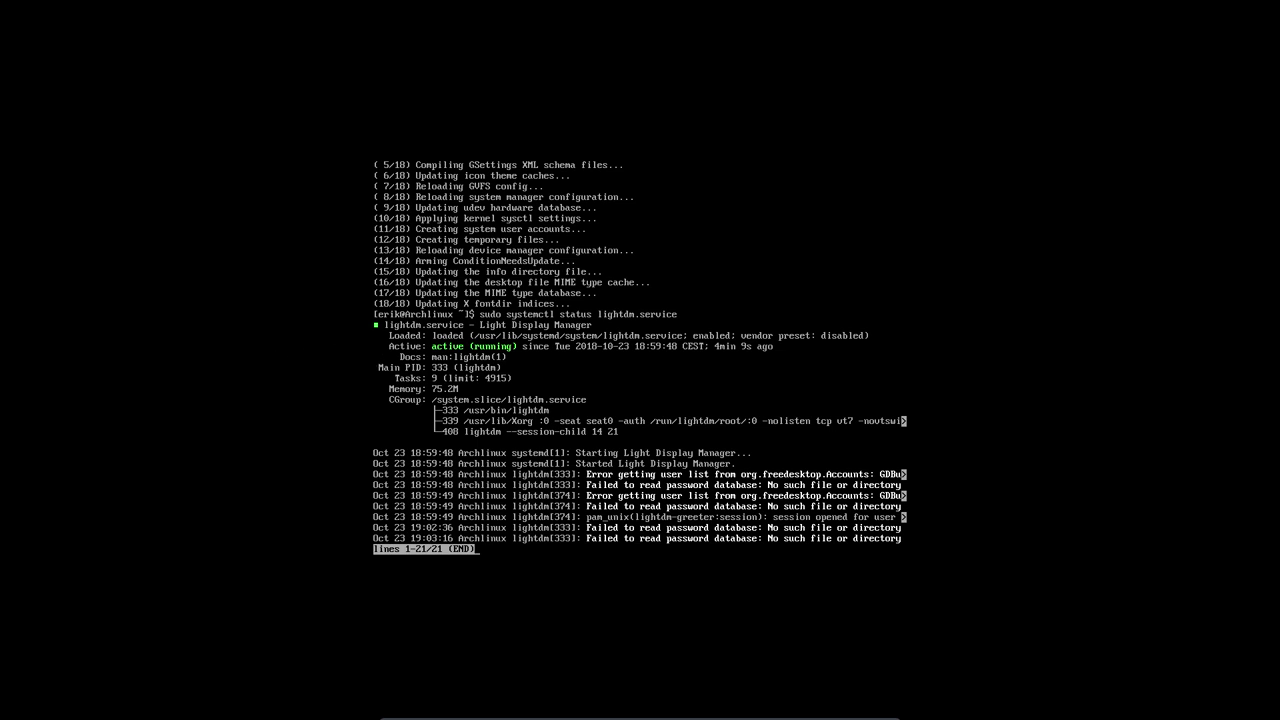
{"action": "type", "text": "q"}
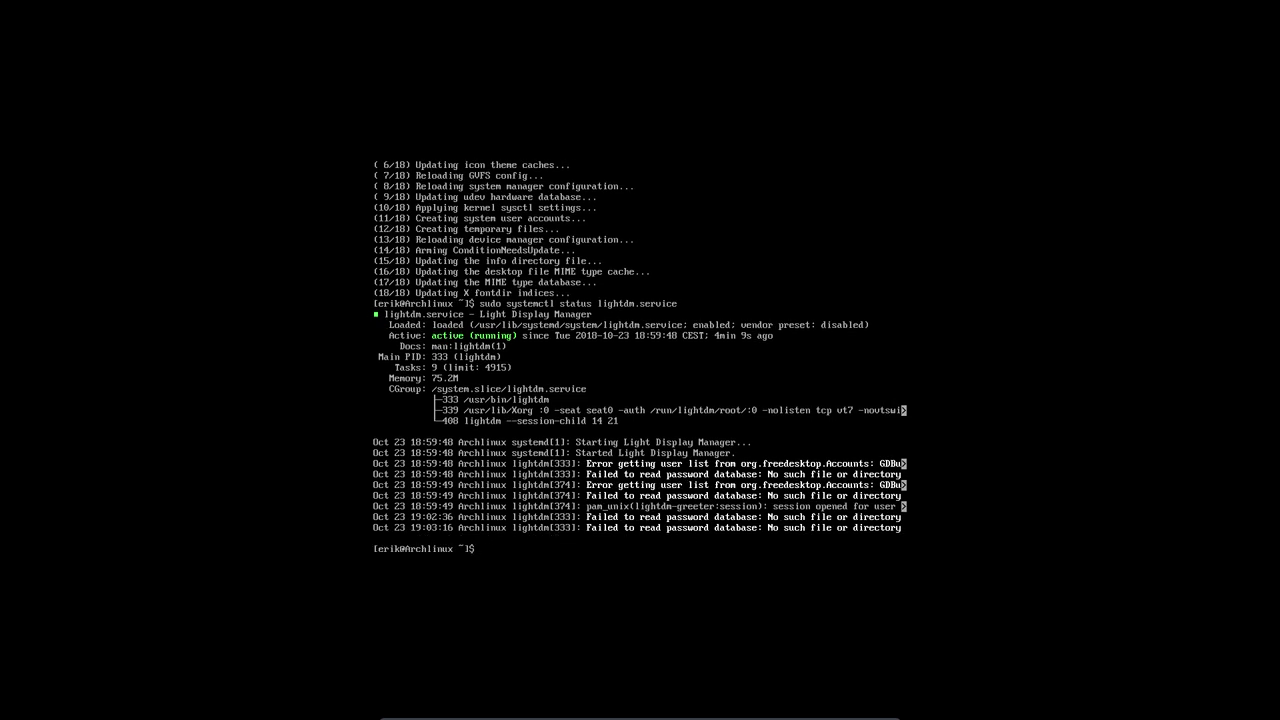
{"action": "type", "text": "sudo reboot"}
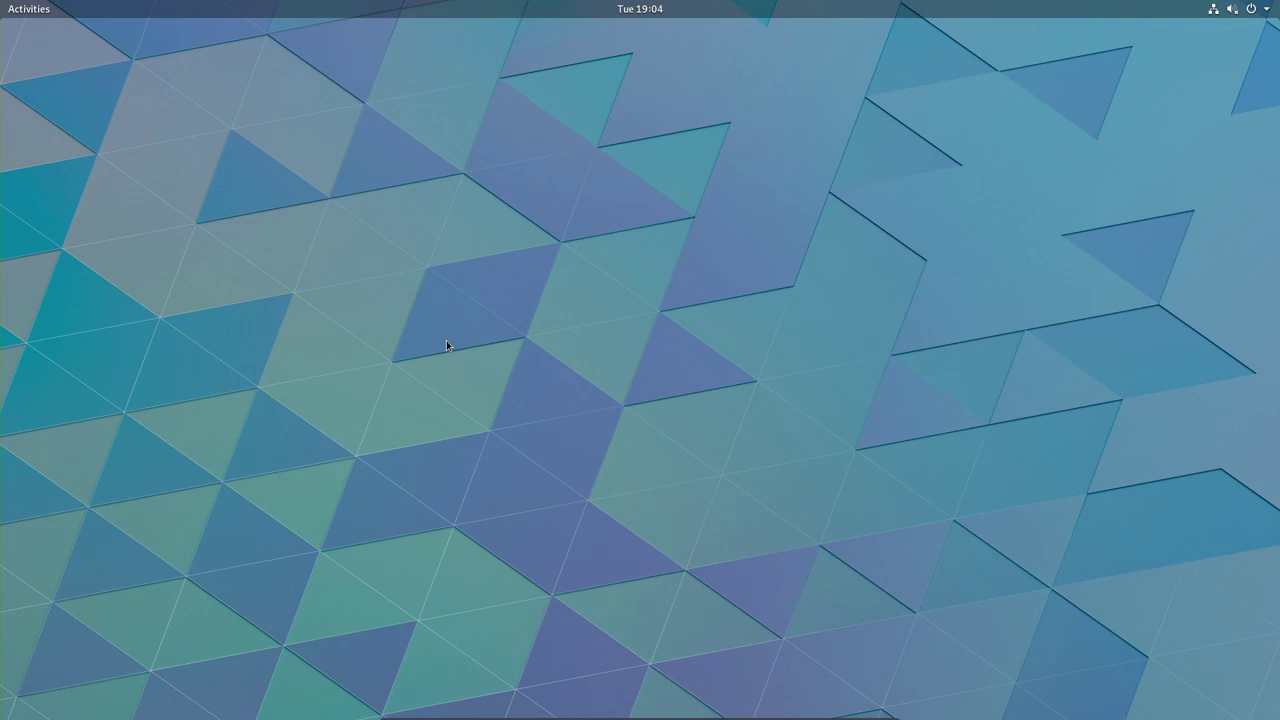
Look through all three pages of installed GNOME applications, and return to the desktop.
{"action": "left_click", "coordinate": [14, 10]}
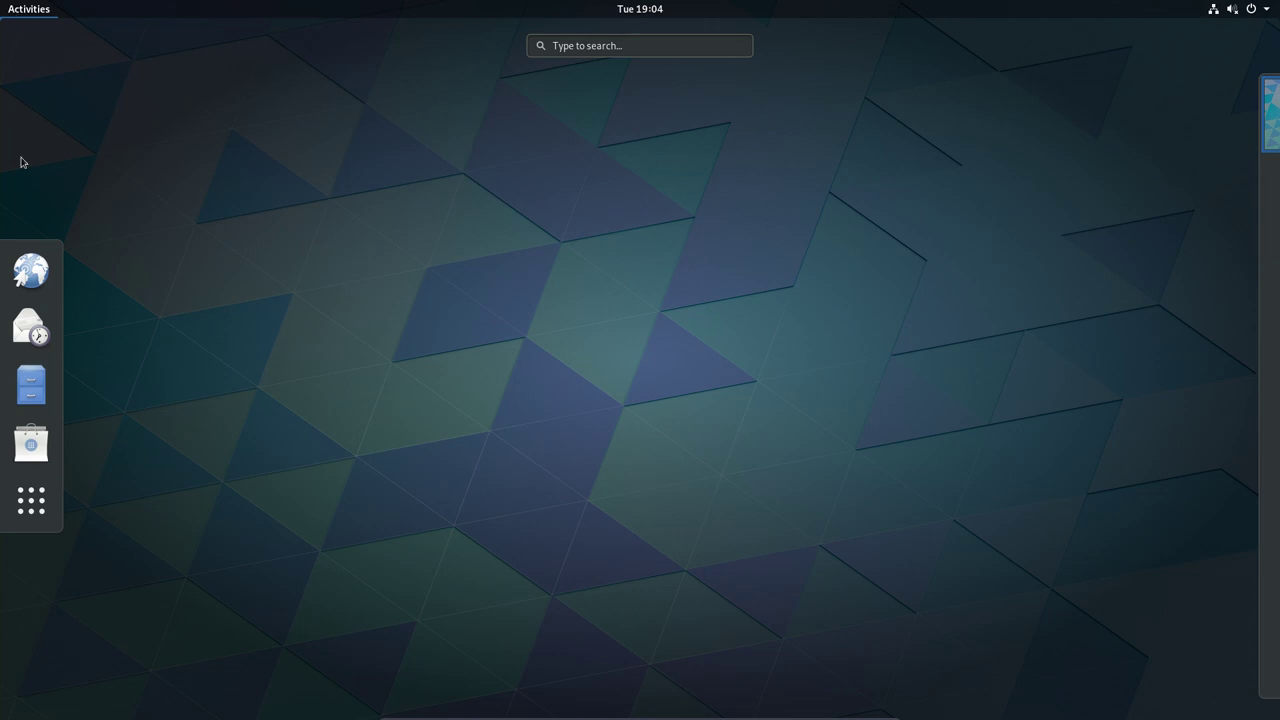
{"action": "left_click", "coordinate": [31, 500]}
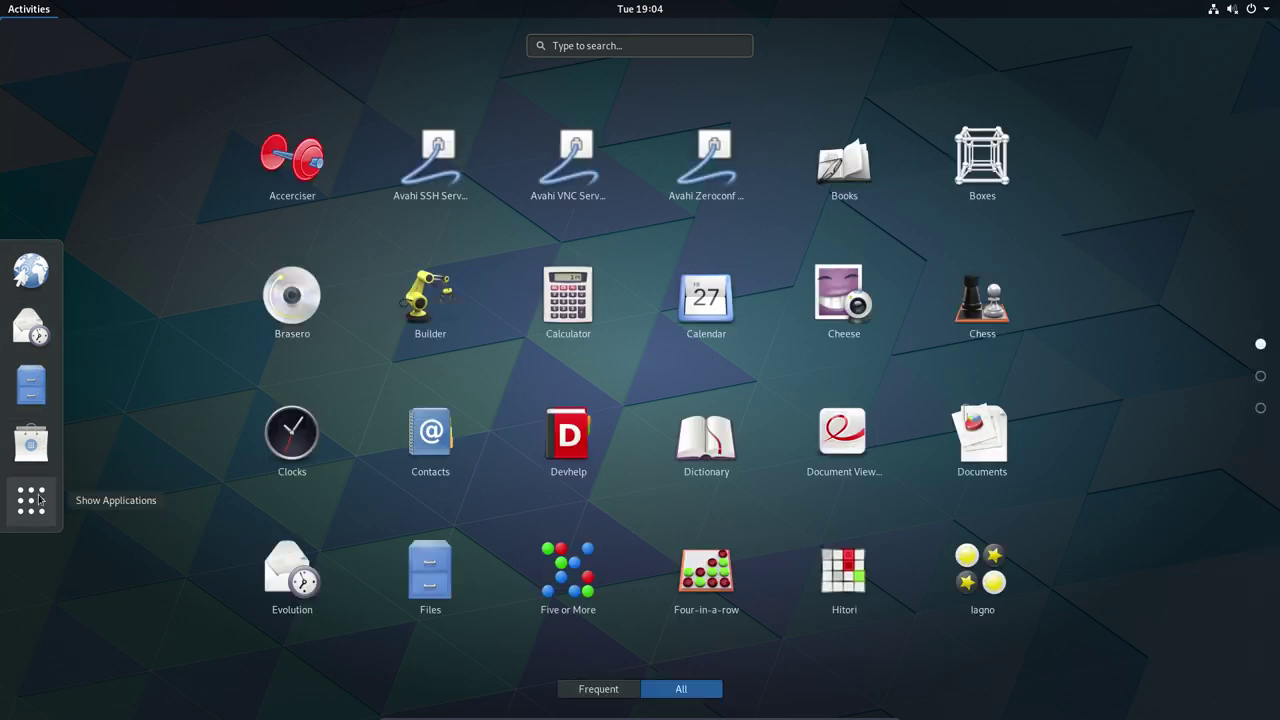
{"action": "scroll", "coordinate": [157, 445], "scroll_direction": "down", "scroll_amount": 2}
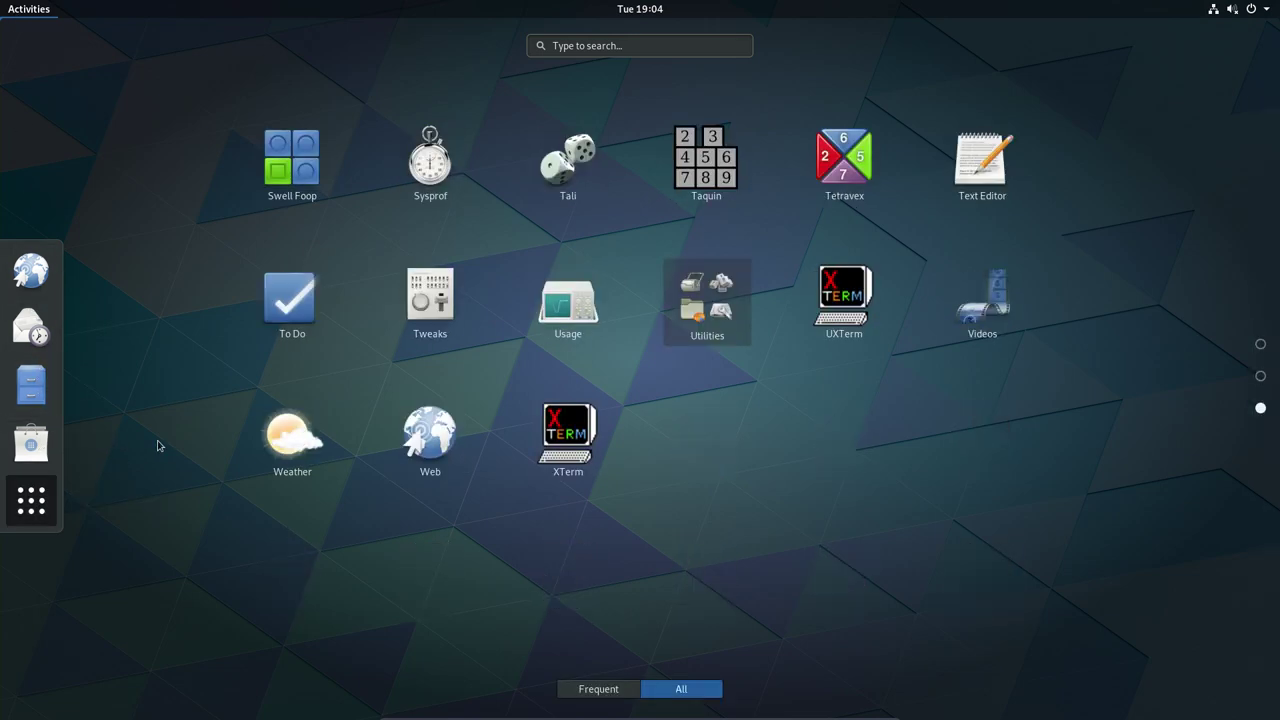
{"action": "scroll", "coordinate": [157, 445], "scroll_direction": "up", "scroll_amount": 2}
{"action": "scroll", "coordinate": [156, 446], "scroll_direction": "down", "scroll_amount": 2}
{"action": "left_click", "coordinate": [1260, 376]}
{"action": "left_click", "coordinate": [1262, 358]}
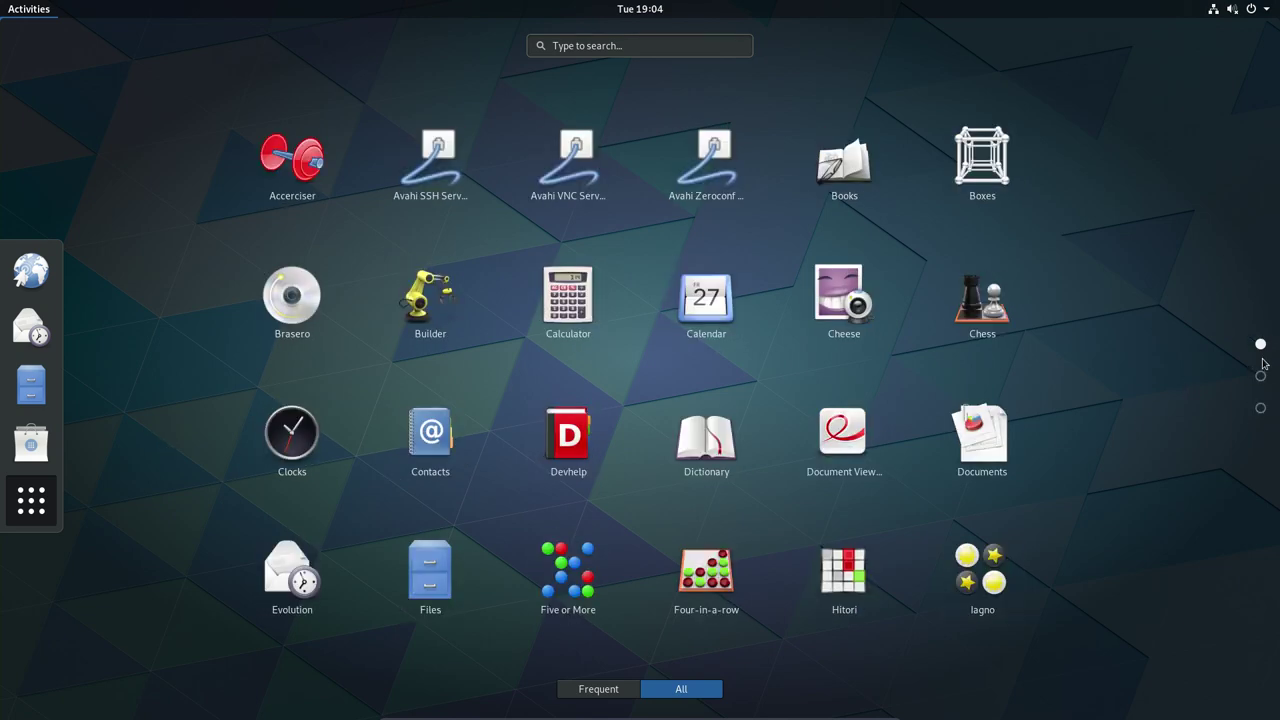
{"action": "left_click", "coordinate": [1261, 376]}
{"action": "left_click", "coordinate": [1261, 409]}
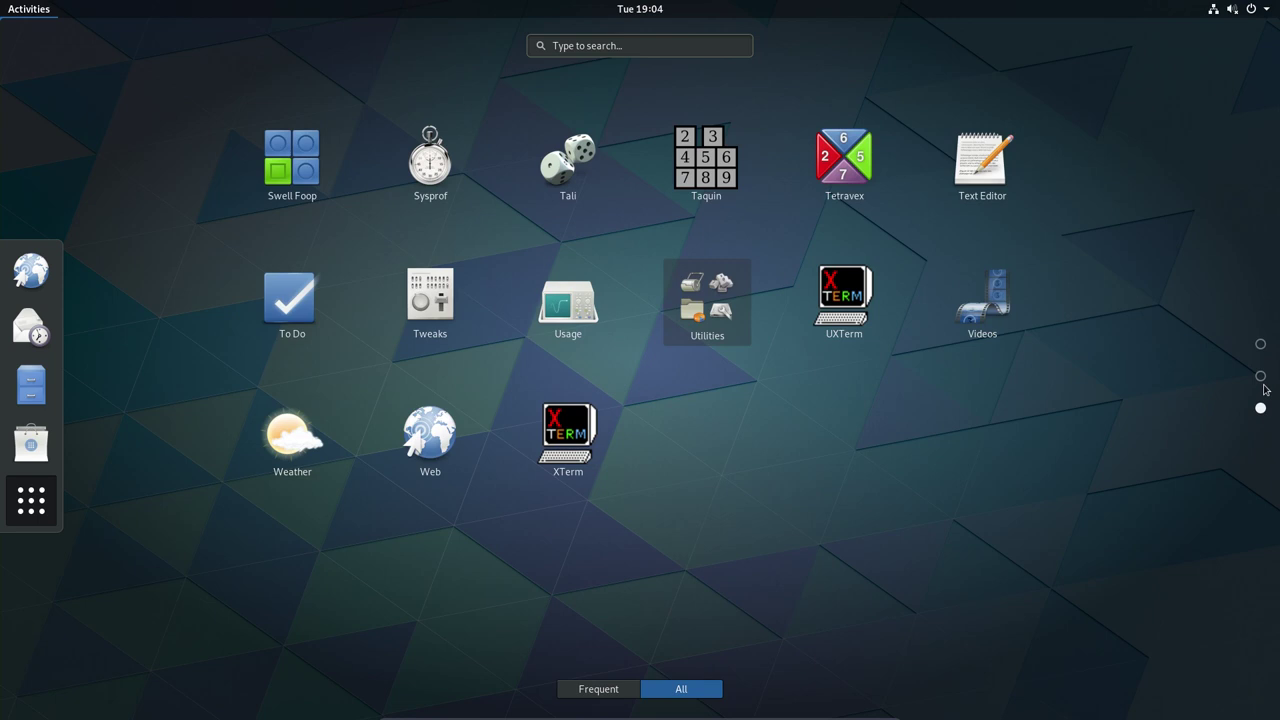
{"action": "left_click", "coordinate": [1261, 376]}
{"action": "left_click", "coordinate": [1262, 346]}
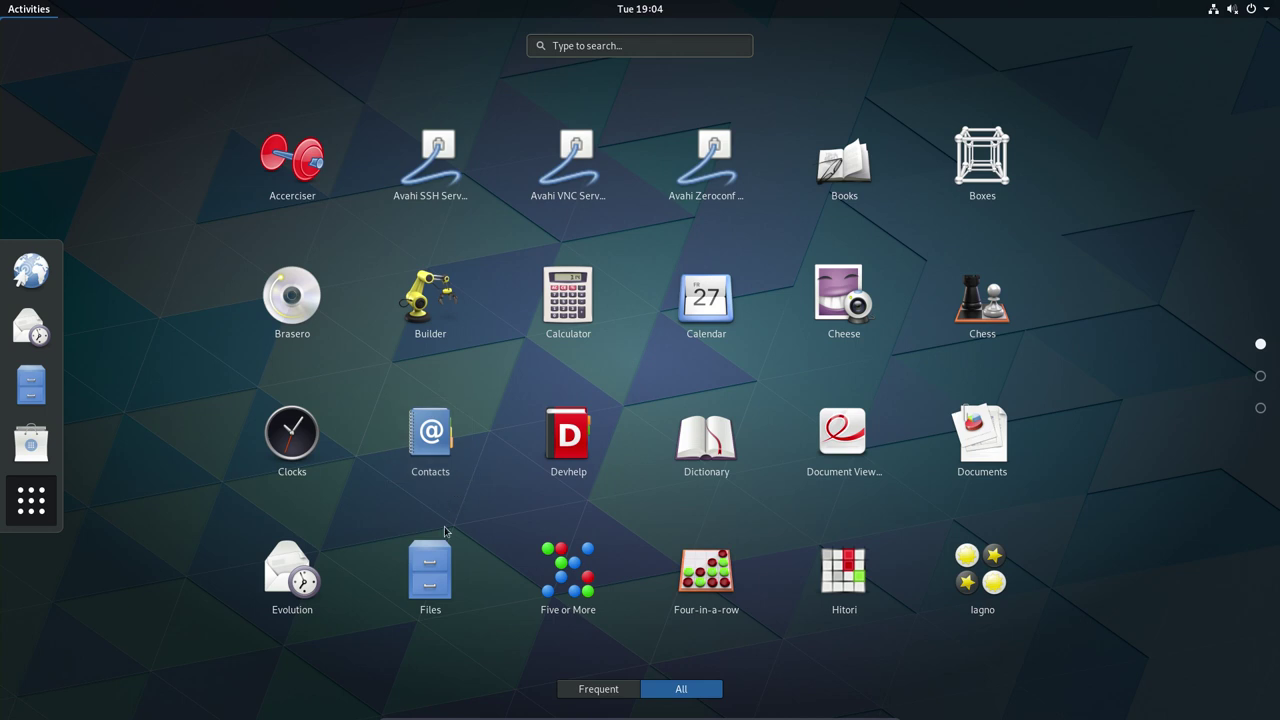
{"action": "scroll", "coordinate": [805, 533], "scroll_direction": "down", "scroll_amount": 2}
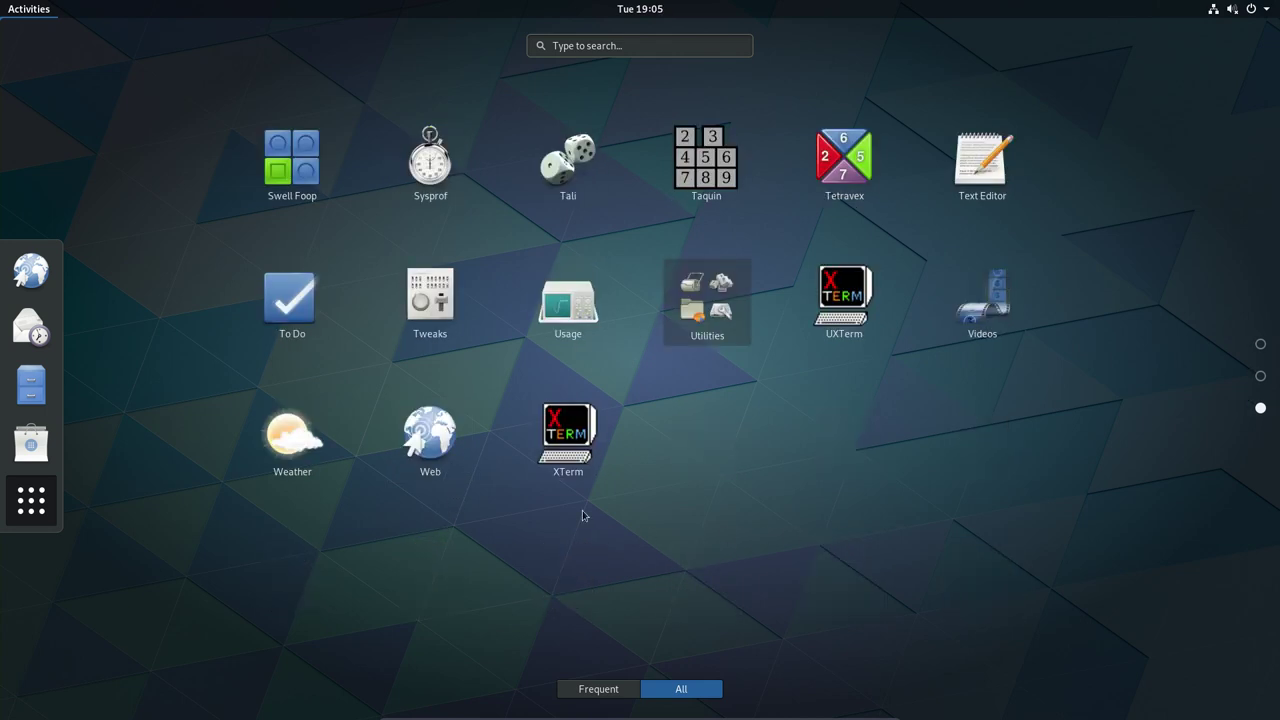
{"action": "scroll", "coordinate": [455, 381], "scroll_direction": "up", "scroll_amount": 1}
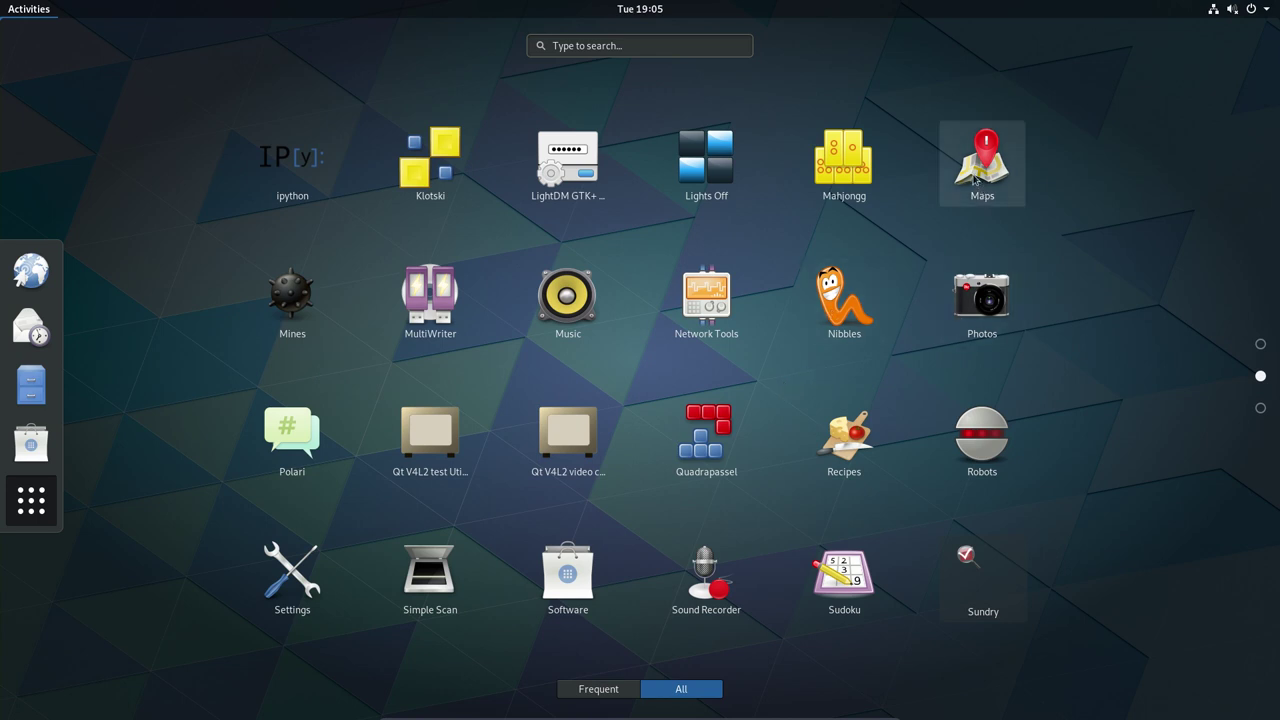
{"action": "scroll", "coordinate": [663, 318], "scroll_direction": "up", "scroll_amount": 1}
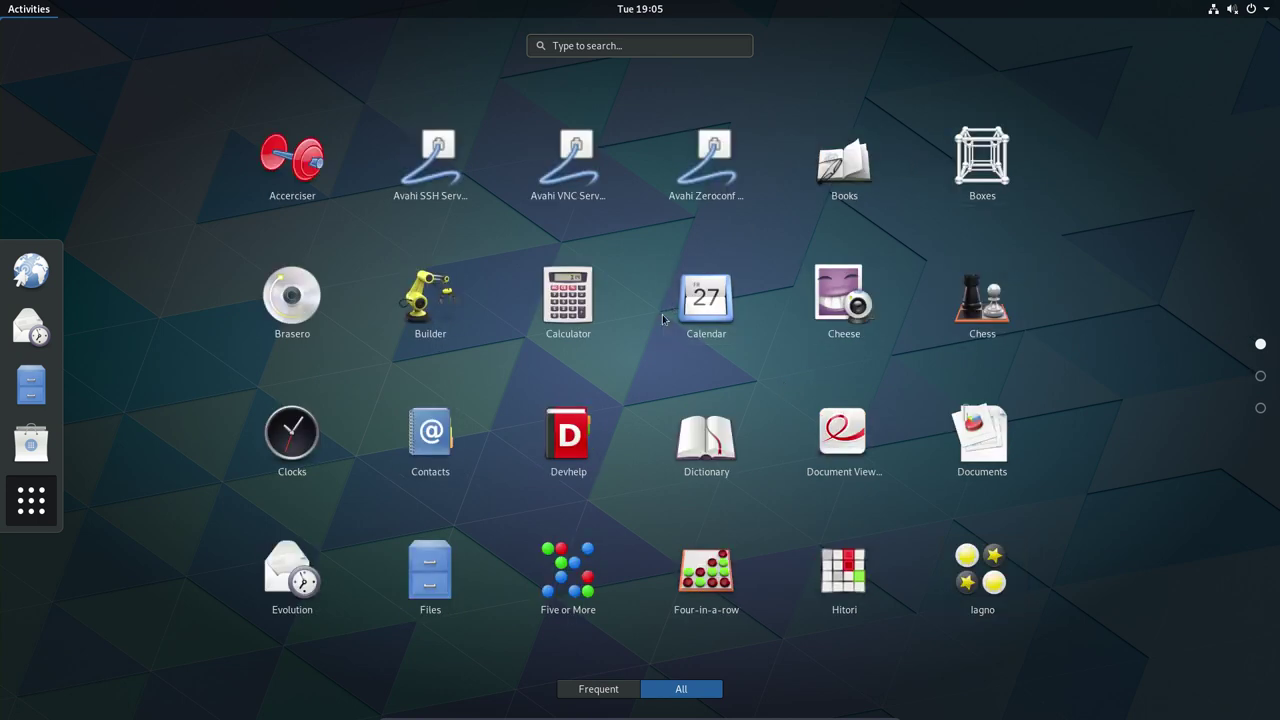
{"action": "left_click", "coordinate": [152, 279]}
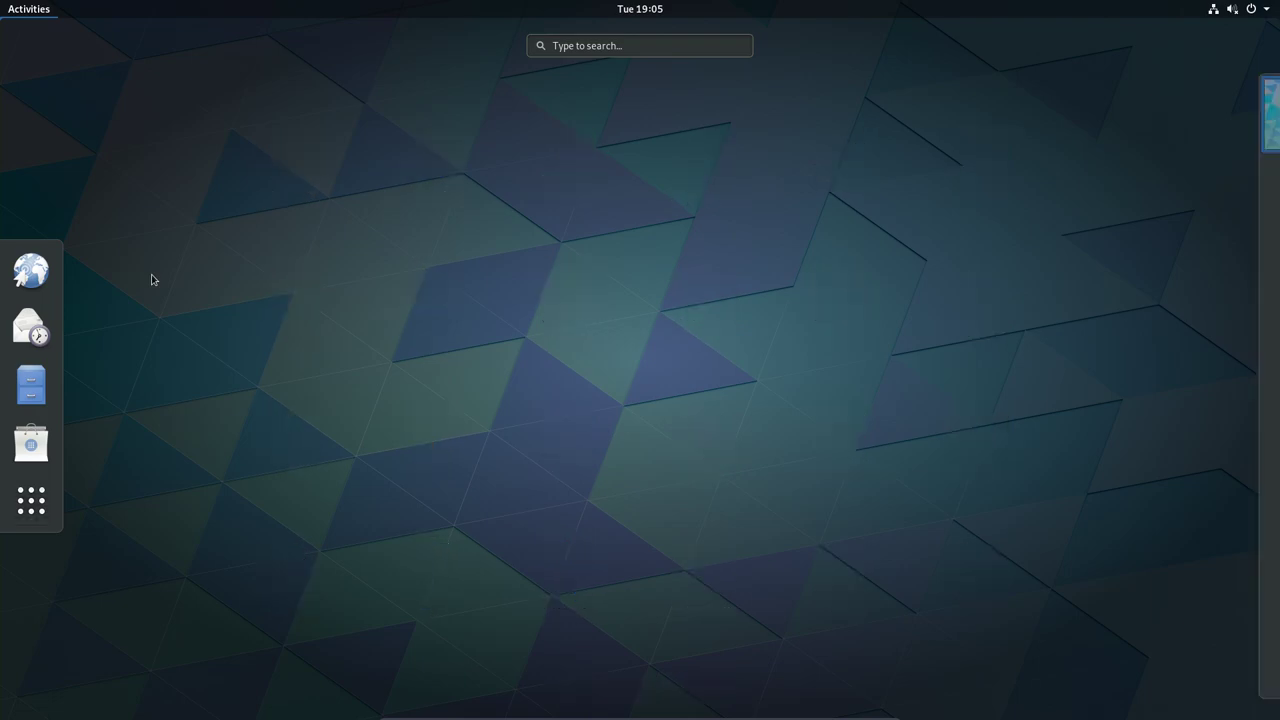
{"action": "left_click", "coordinate": [250, 220]}
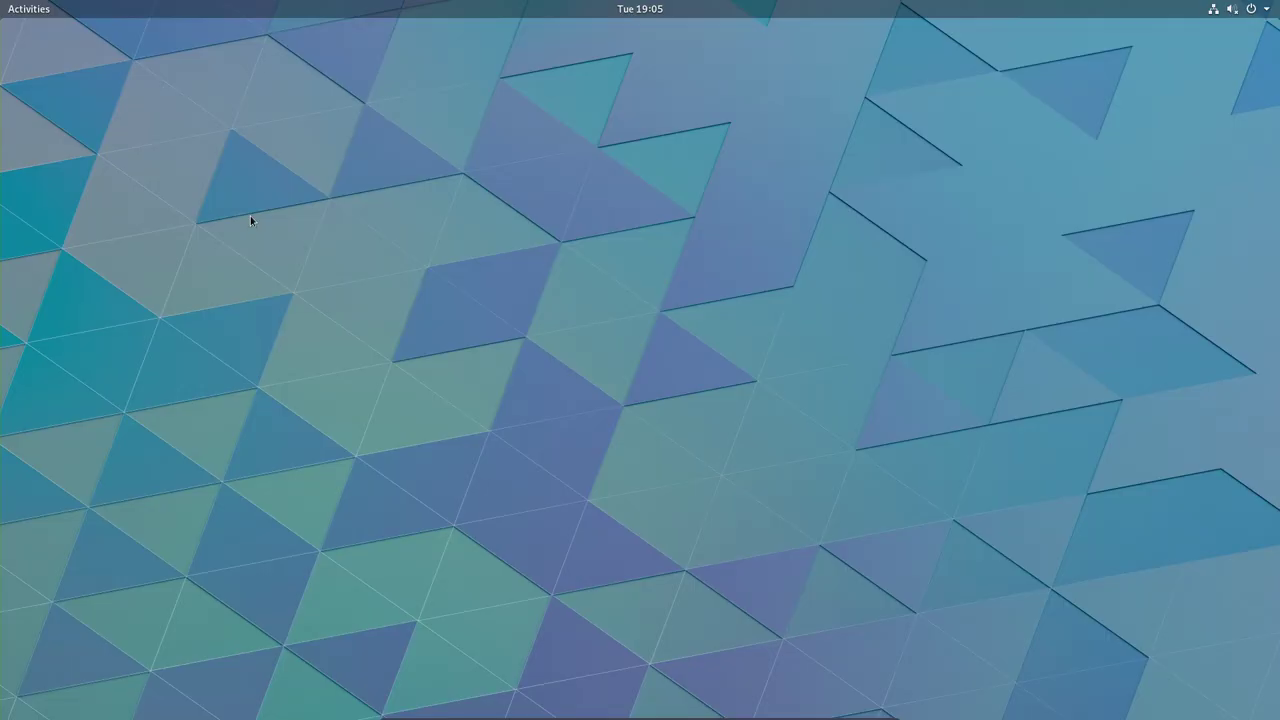
Open the desktop background settings, look through the wallpapers available for the background, and leave the selection without choosing one.
{"action": "right_click", "coordinate": [490, 150]}
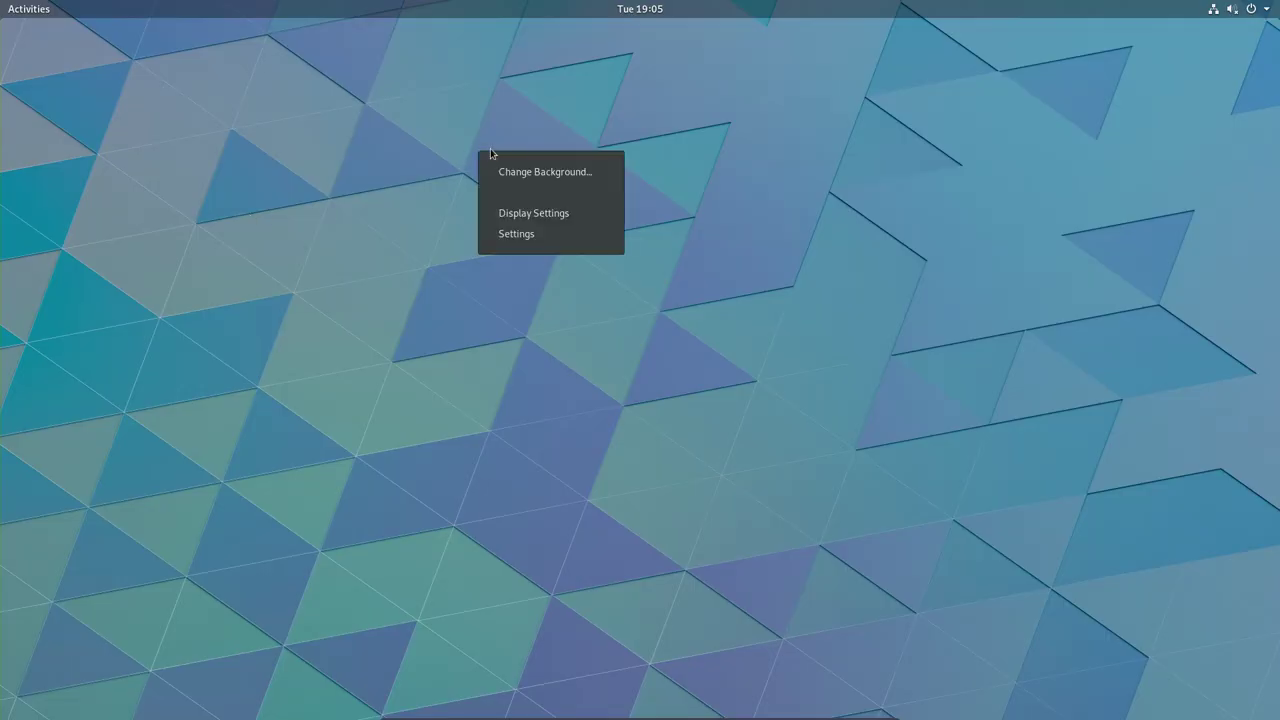
{"action": "left_click", "coordinate": [540, 171]}
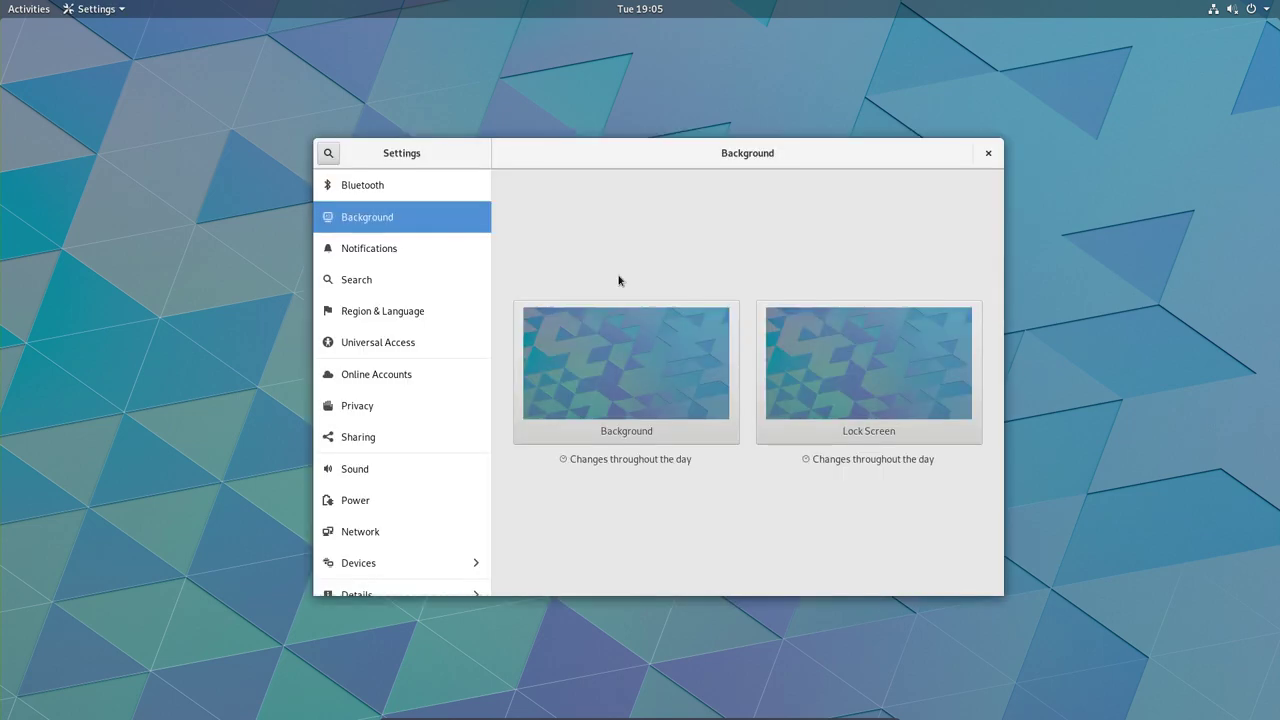
{"action": "left_click", "coordinate": [678, 377]}
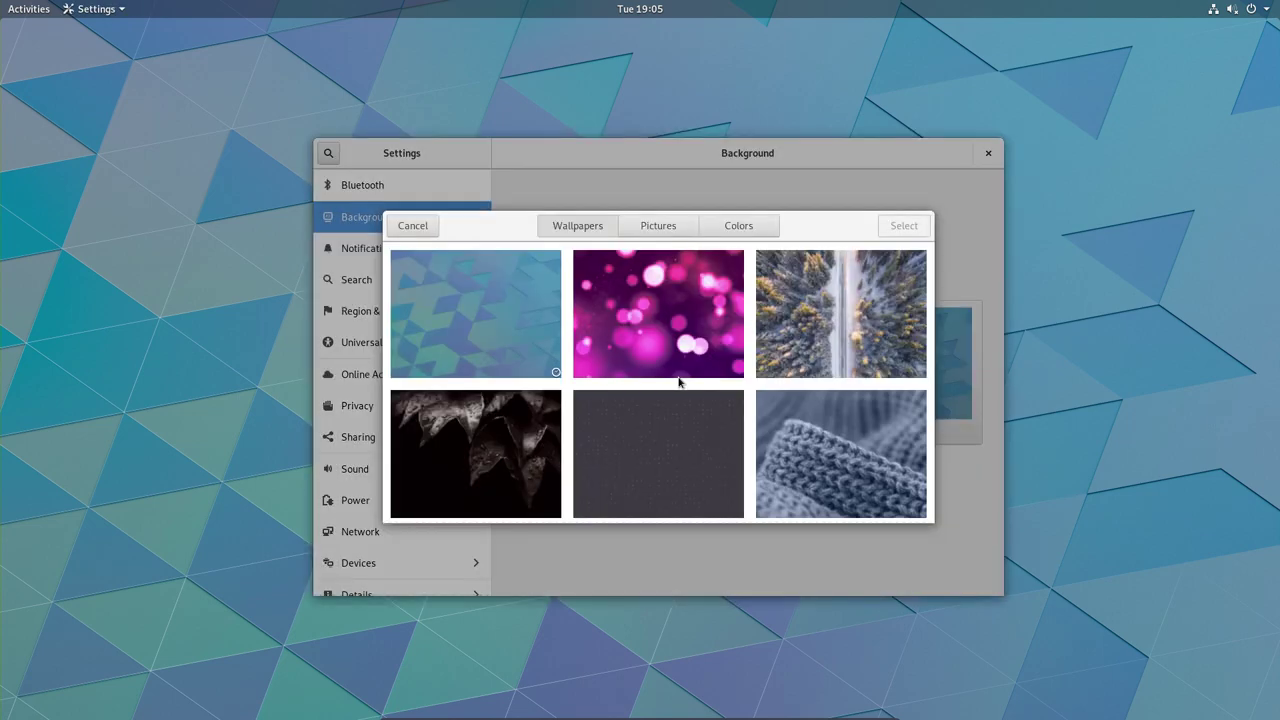
{"action": "scroll", "coordinate": [736, 431], "scroll_direction": "down", "scroll_amount": 5}
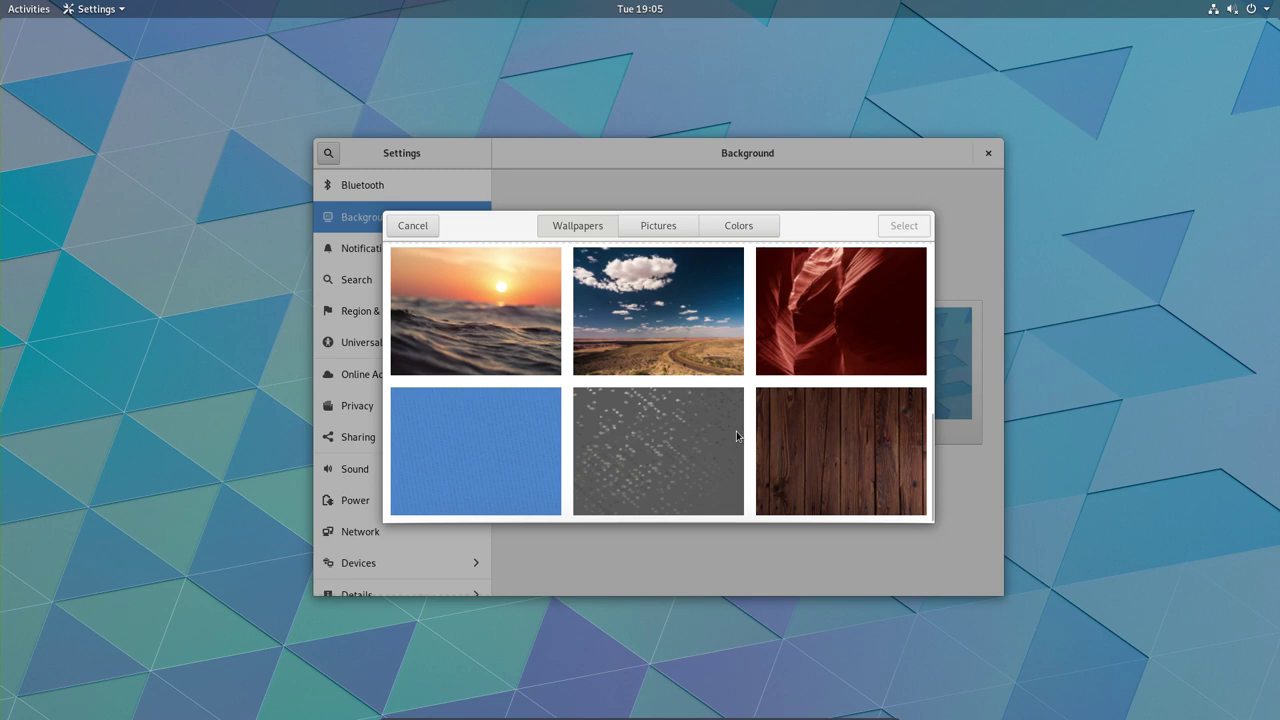
{"action": "scroll", "coordinate": [736, 431], "scroll_direction": "up", "scroll_amount": 10}
{"action": "left_click", "coordinate": [414, 228]}
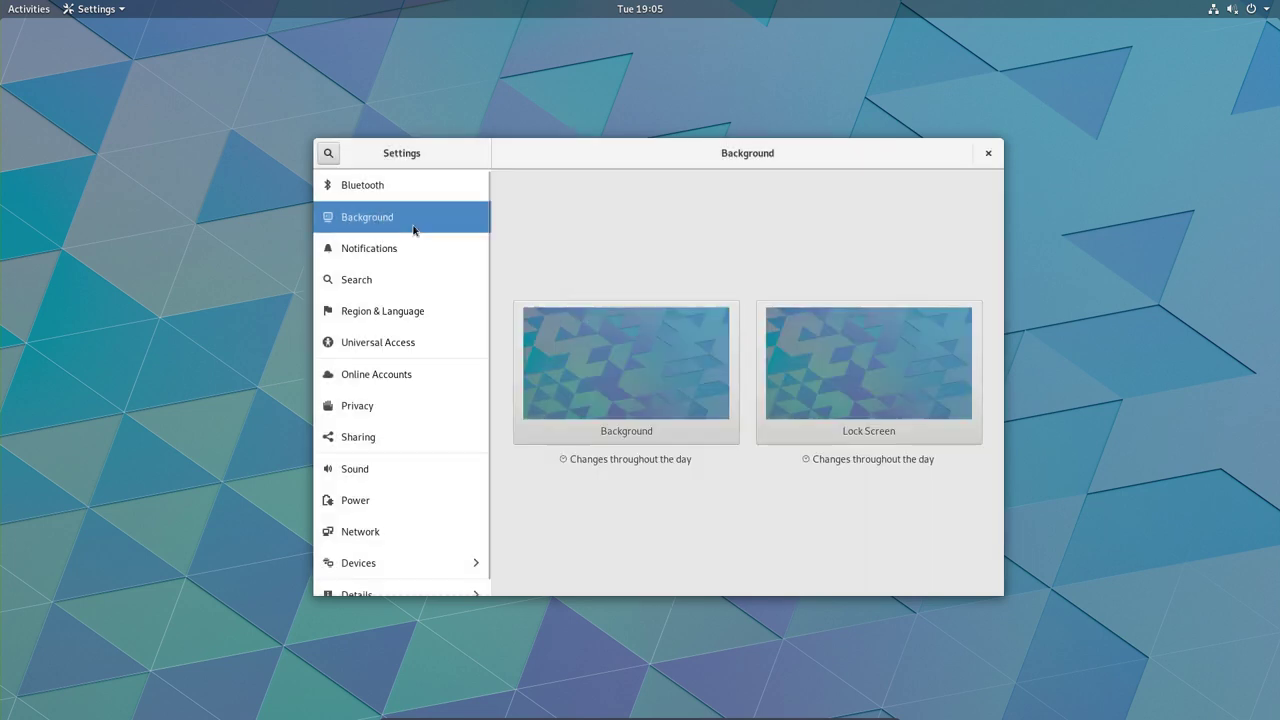
Look through the settings pages from Notifications to Network, and close Settings.
{"action": "left_click", "coordinate": [390, 254]}
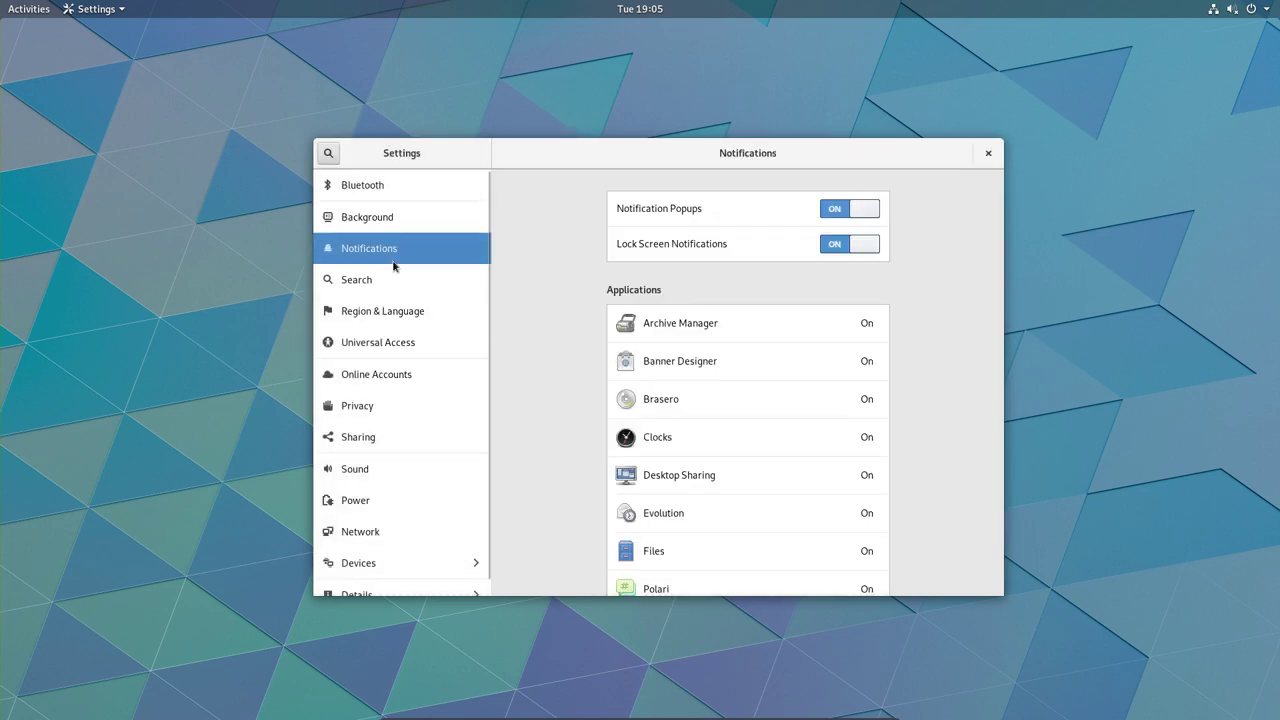
{"action": "left_click", "coordinate": [381, 285]}
{"action": "left_click", "coordinate": [385, 314]}
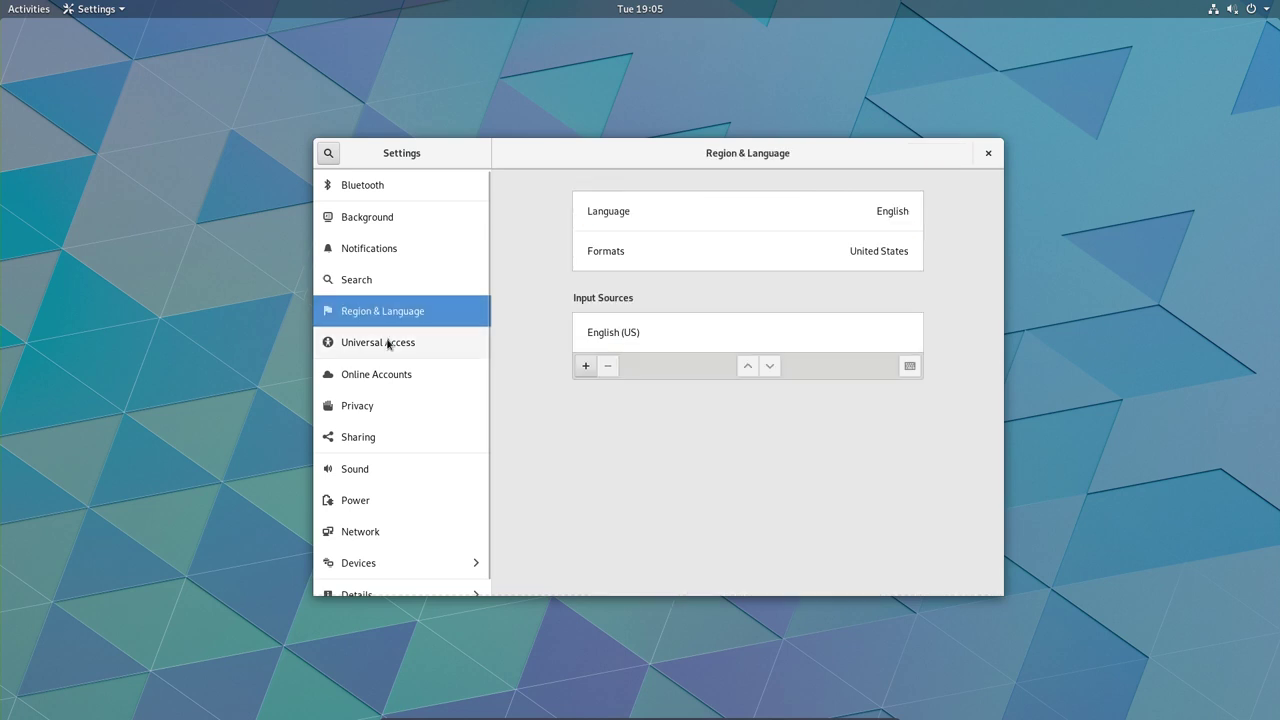
{"action": "left_click", "coordinate": [389, 342]}
{"action": "left_click", "coordinate": [386, 376]}
{"action": "left_click", "coordinate": [377, 406]}
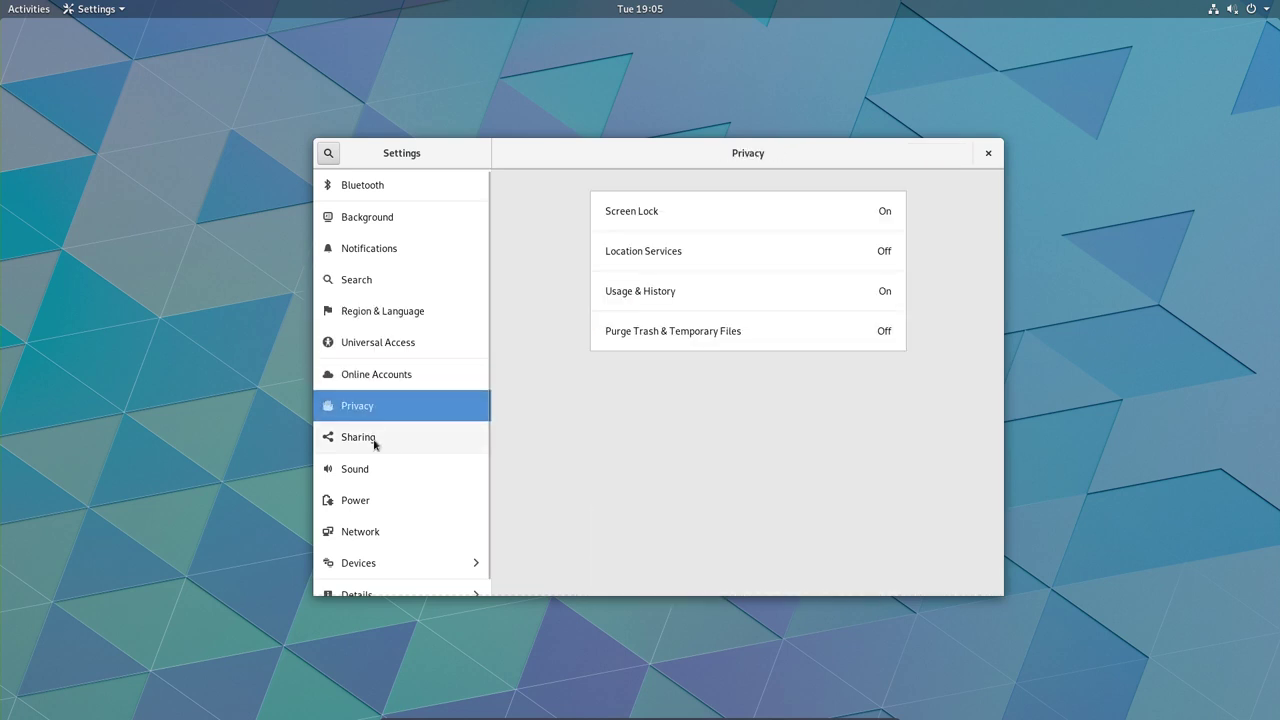
{"action": "left_click", "coordinate": [374, 441]}
{"action": "left_click", "coordinate": [373, 470]}
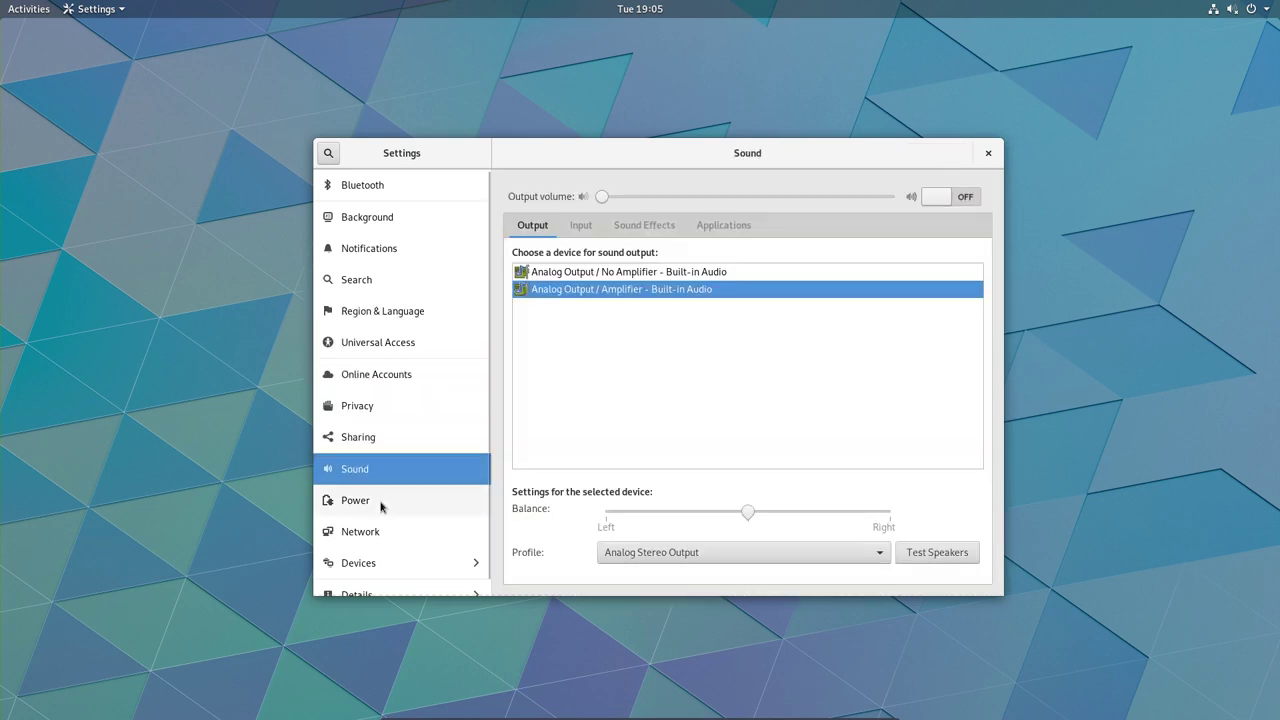
{"action": "left_click", "coordinate": [380, 503]}
{"action": "left_click", "coordinate": [380, 533]}
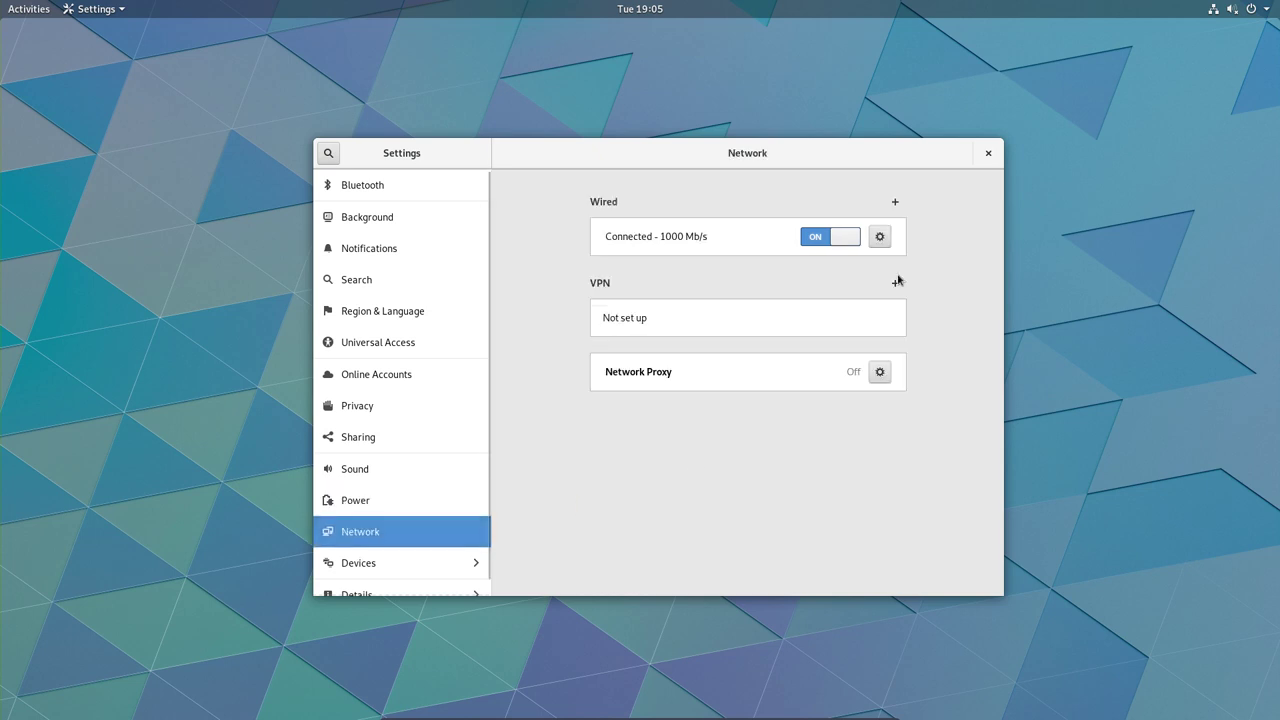
{"action": "left_click", "coordinate": [987, 155]}
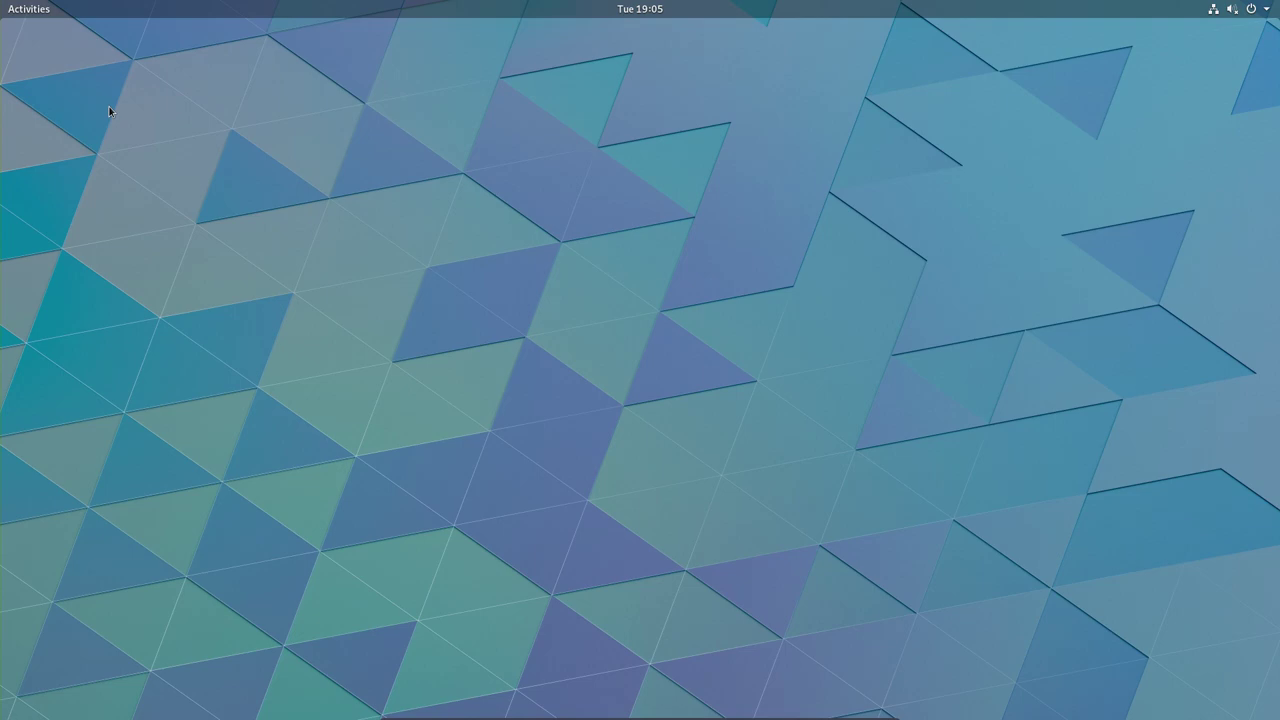
Search the installed applications for "firef", and clear the search.
{"action": "right_click", "coordinate": [201, 105]}
{"action": "left_click", "coordinate": [22, 20]}
{"action": "left_click", "coordinate": [26, 12]}
{"action": "left_click", "coordinate": [18, 505]}
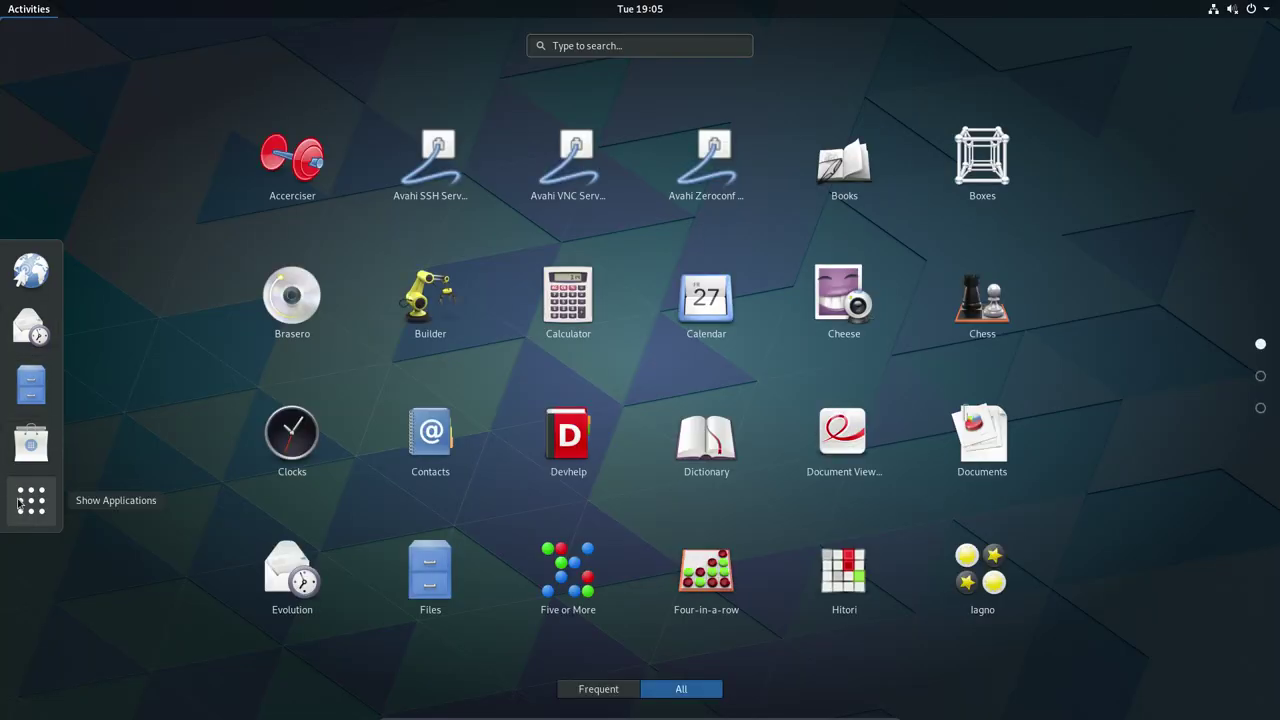
{"action": "type", "text": "firef"}
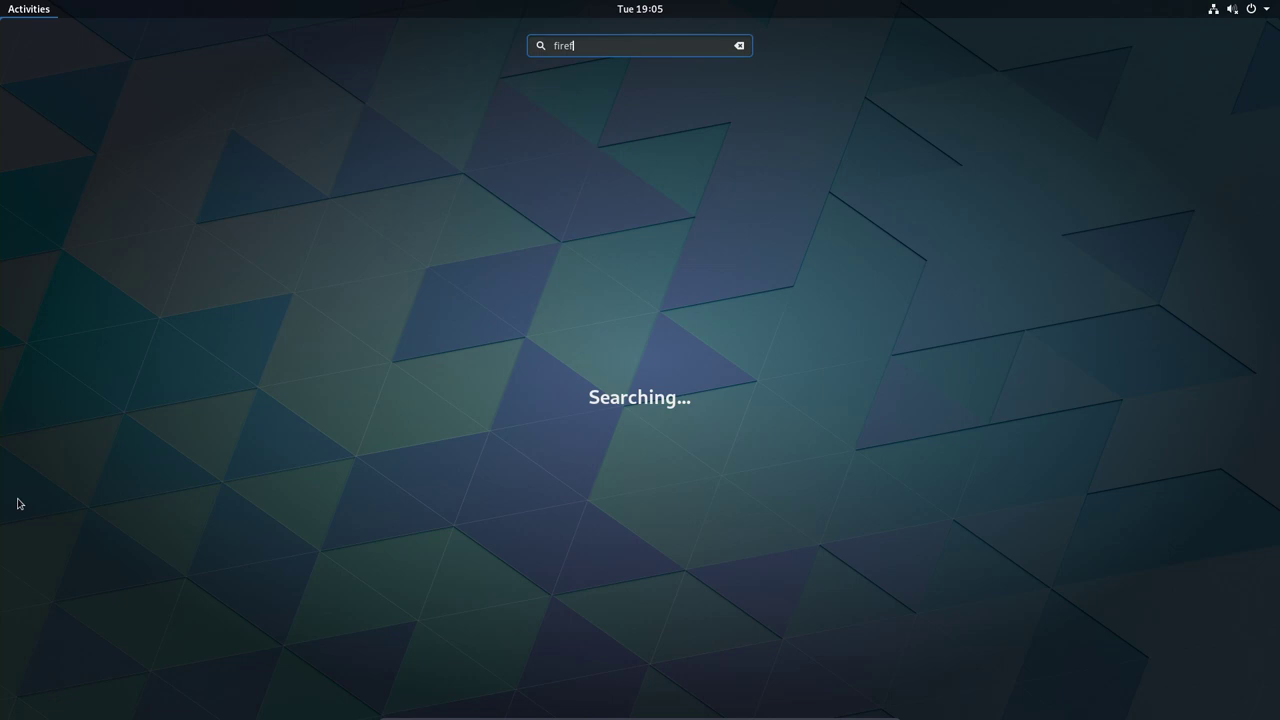
{"action": "key", "text": "Escape"}
{"action": "left_click", "coordinate": [18, 505]}
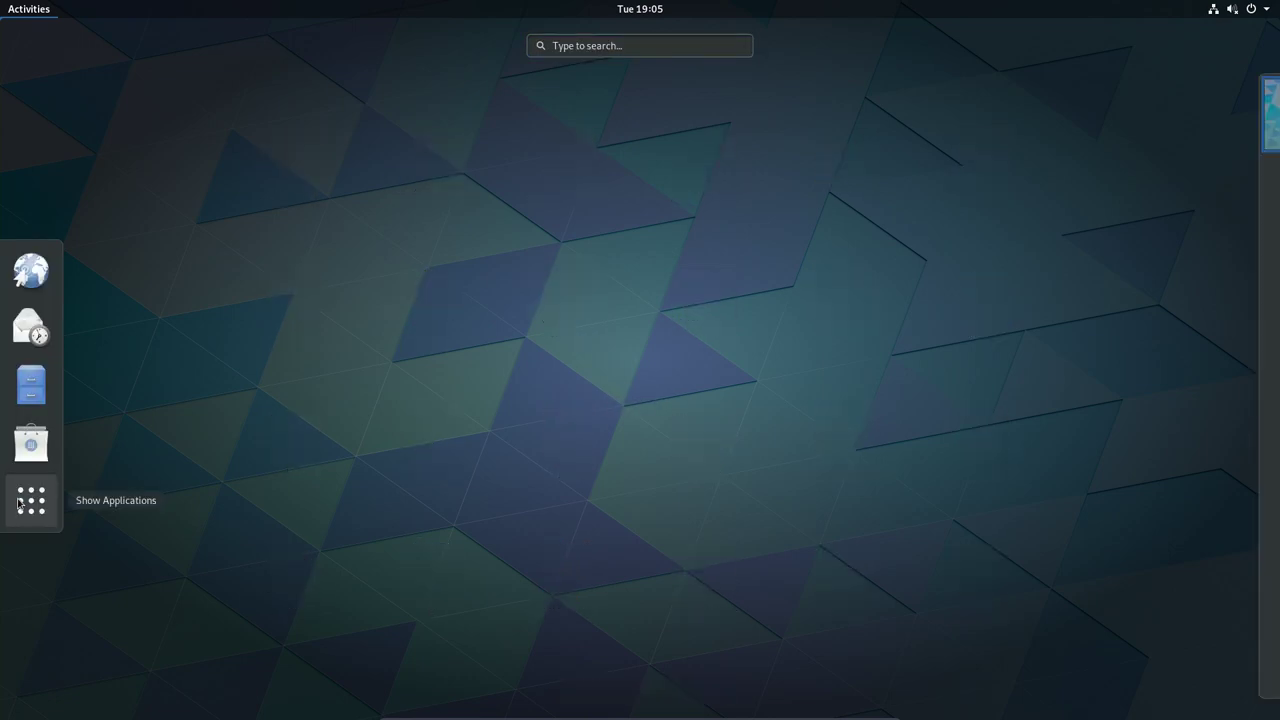
Find Terminal by searching for "ter", open it, and view its version information.
{"action": "type", "text": "ter"}
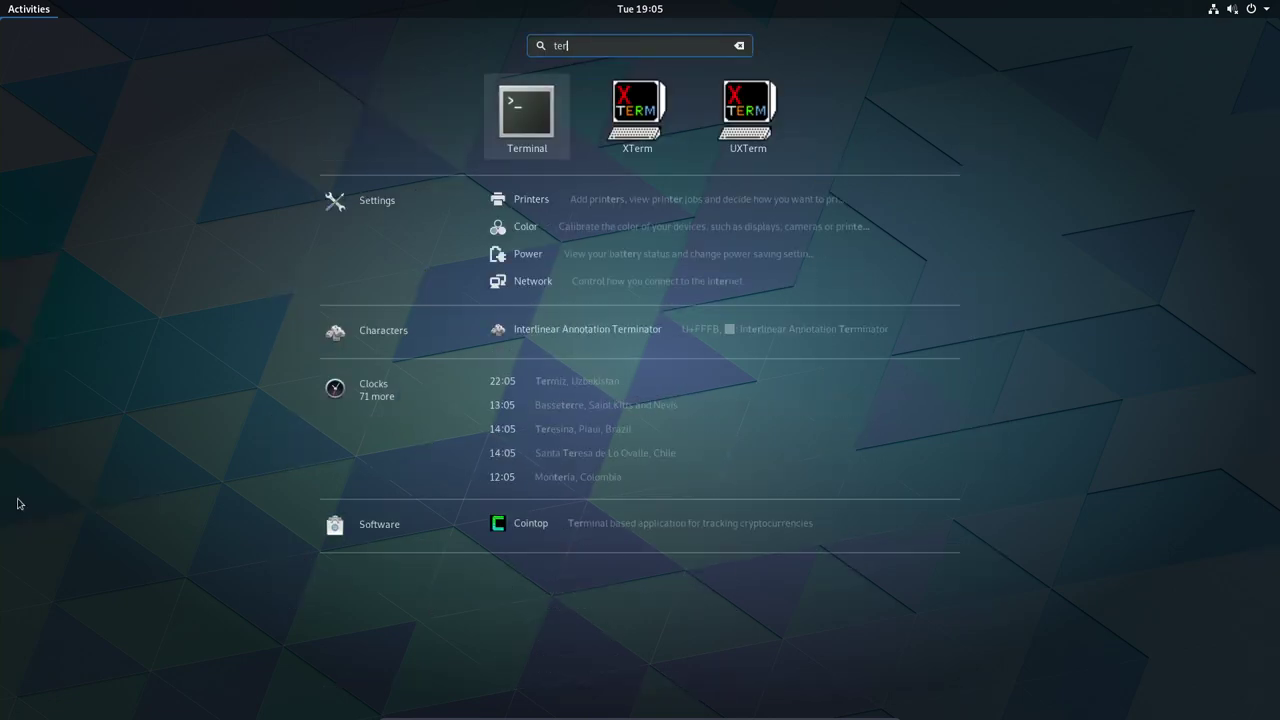
{"action": "key", "text": "Return"}
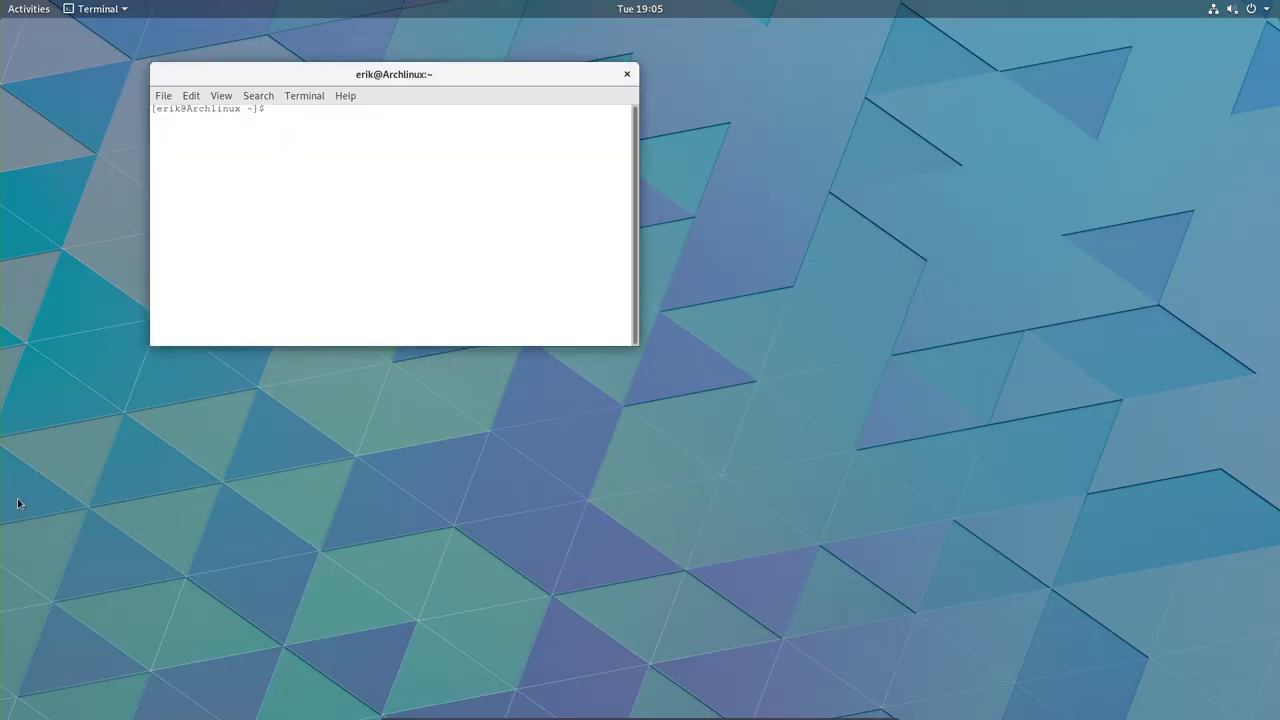
{"action": "left_click", "coordinate": [345, 97]}
{"action": "left_click", "coordinate": [366, 134]}
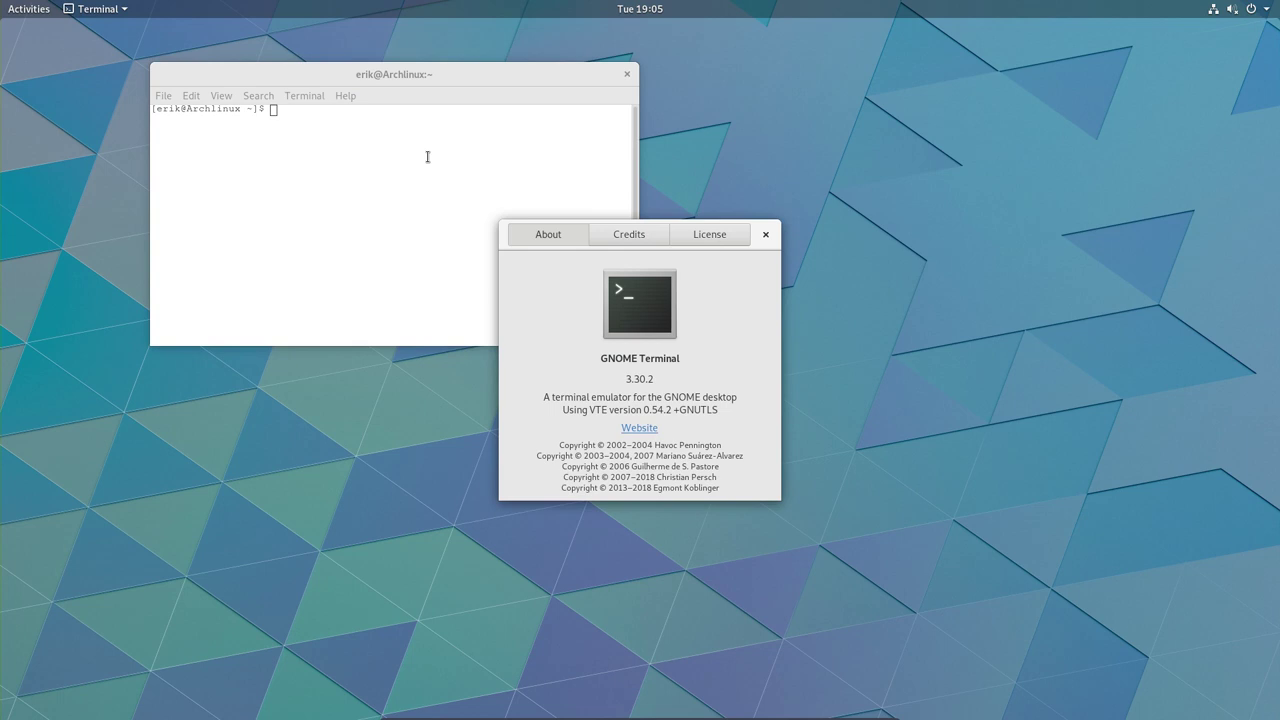
{"action": "left_click", "coordinate": [766, 234]}
Look through the terminal profile's preferences for text, colors, scrolling, command and compatibility, and close the preferences unchanged.
{"action": "left_click", "coordinate": [191, 97]}
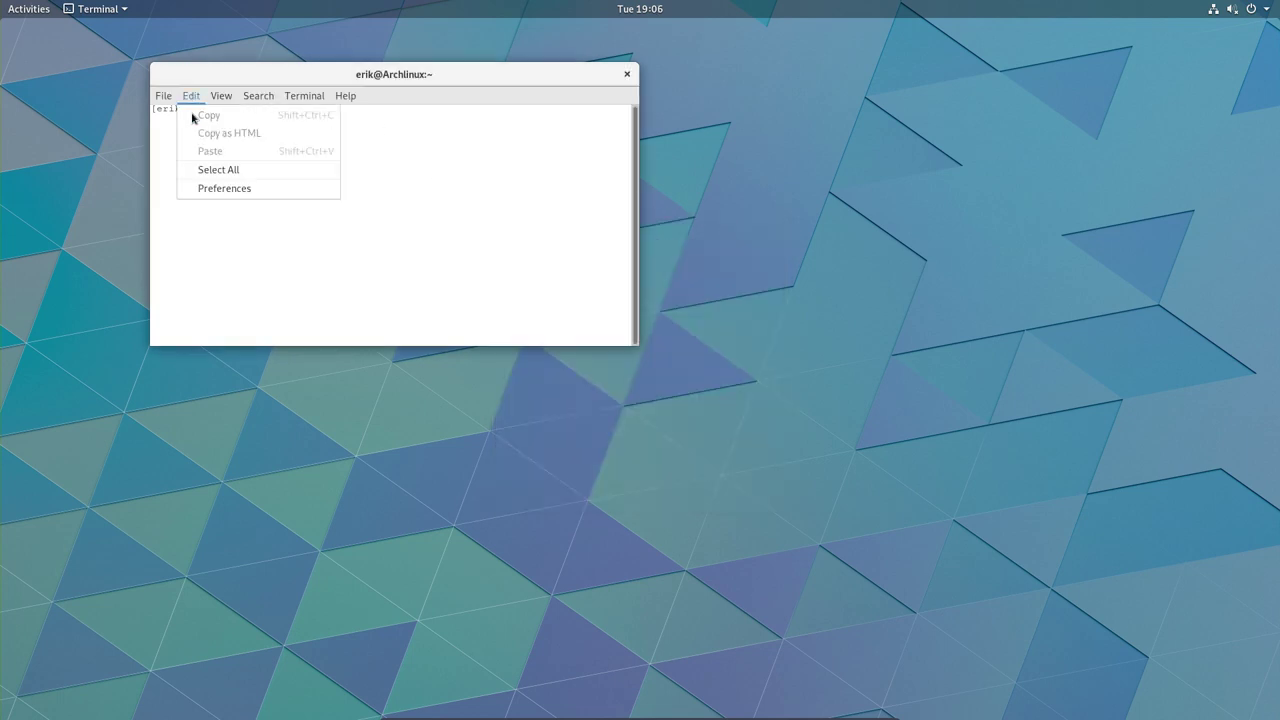
{"action": "left_click", "coordinate": [224, 189]}
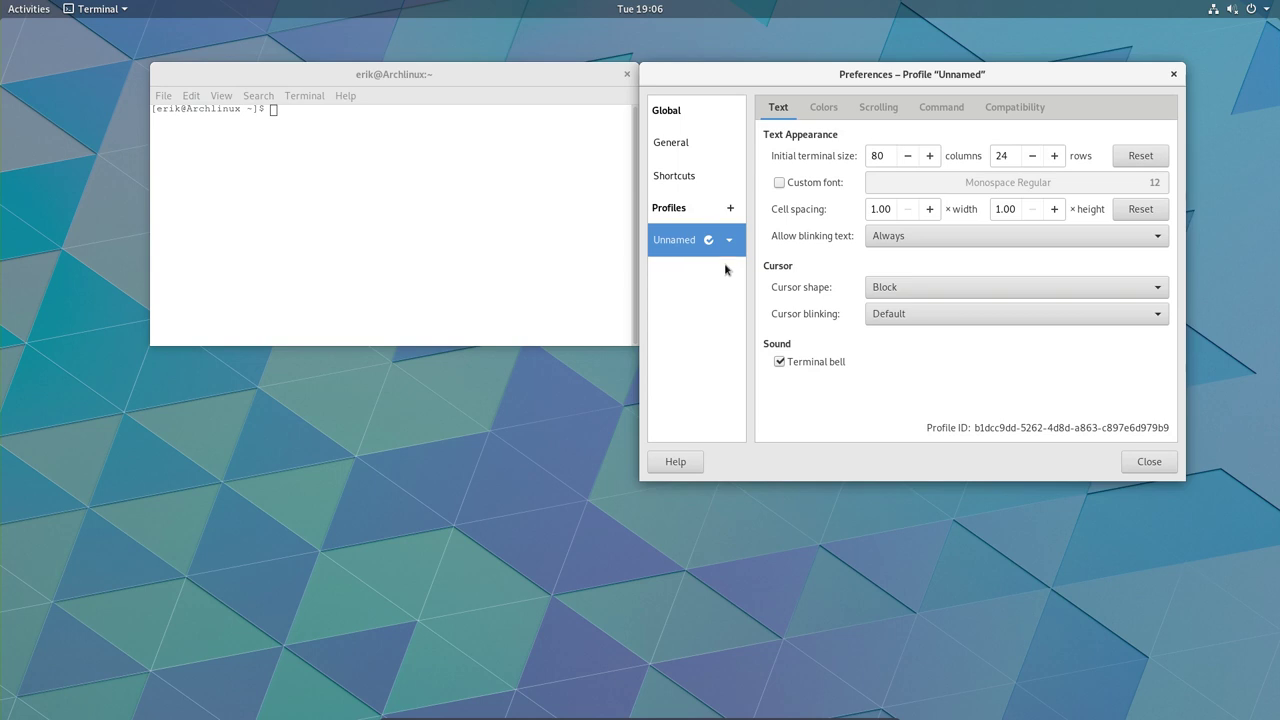
{"action": "left_click", "coordinate": [822, 107]}
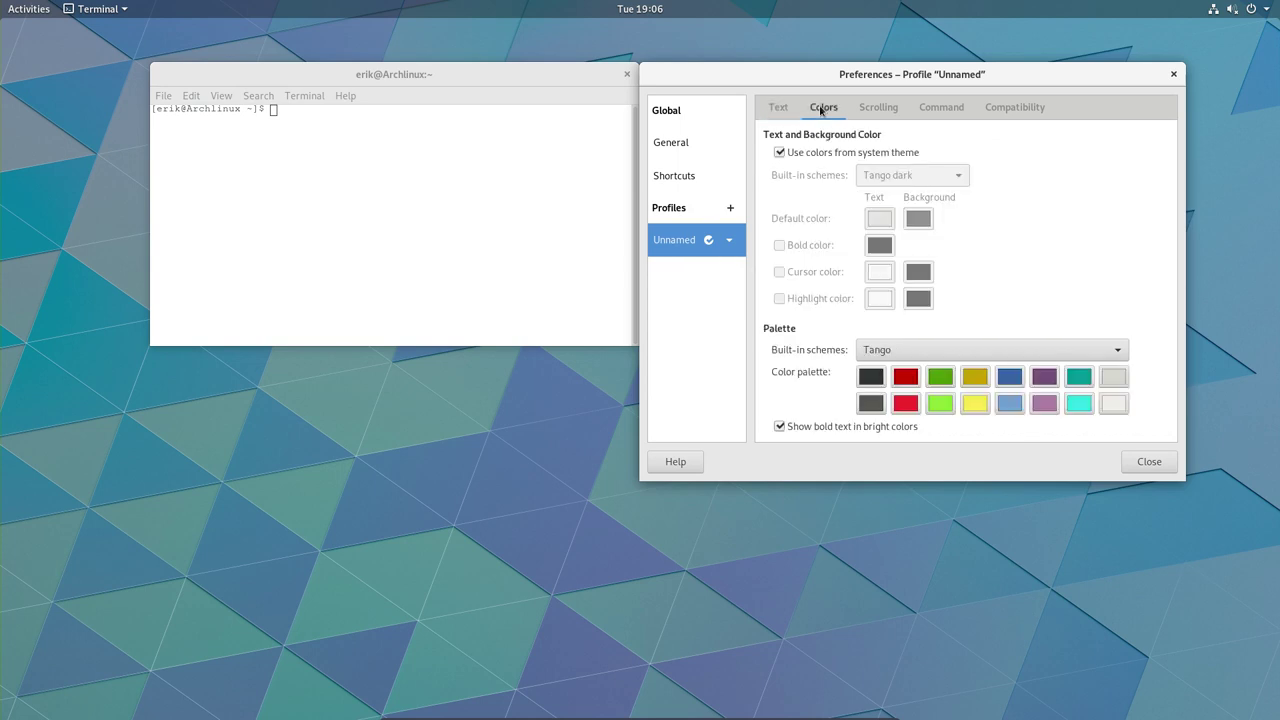
{"action": "left_click", "coordinate": [876, 112]}
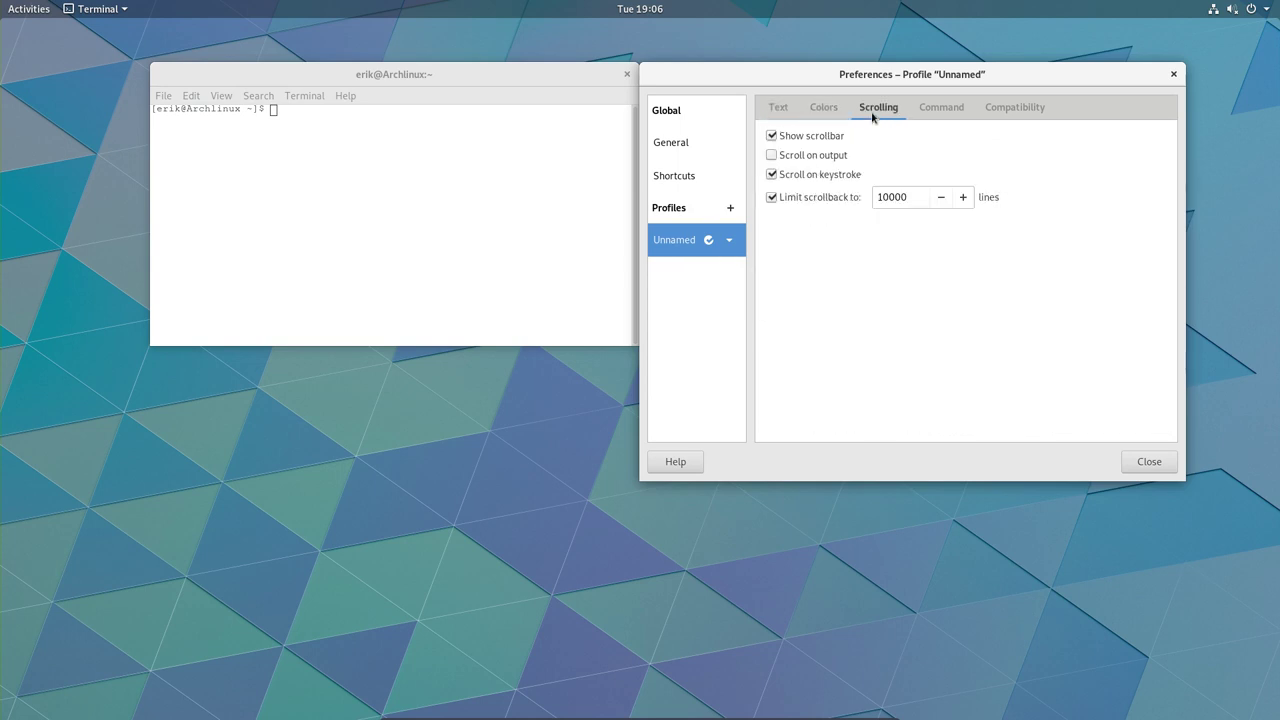
{"action": "left_click", "coordinate": [936, 110]}
{"action": "left_click", "coordinate": [1031, 108]}
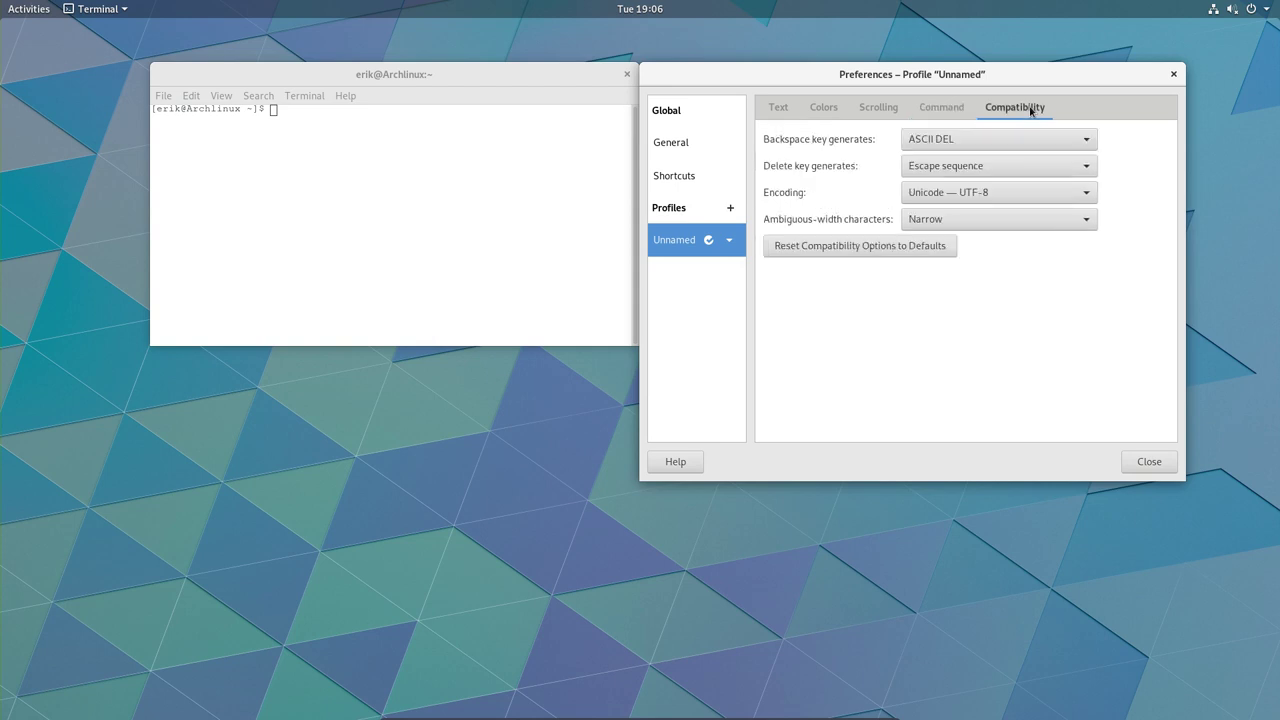
{"action": "left_click", "coordinate": [879, 108]}
{"action": "left_click", "coordinate": [824, 107]}
{"action": "left_click", "coordinate": [778, 108]}
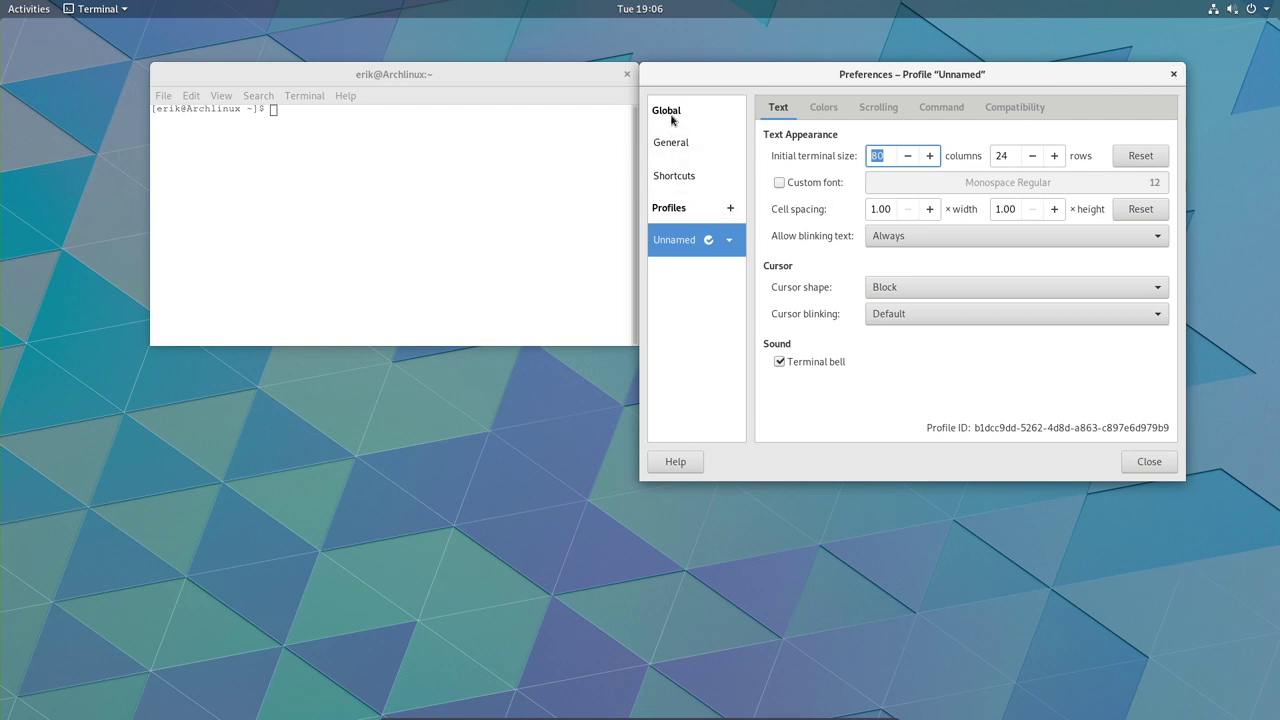
{"action": "left_click", "coordinate": [1173, 74]}
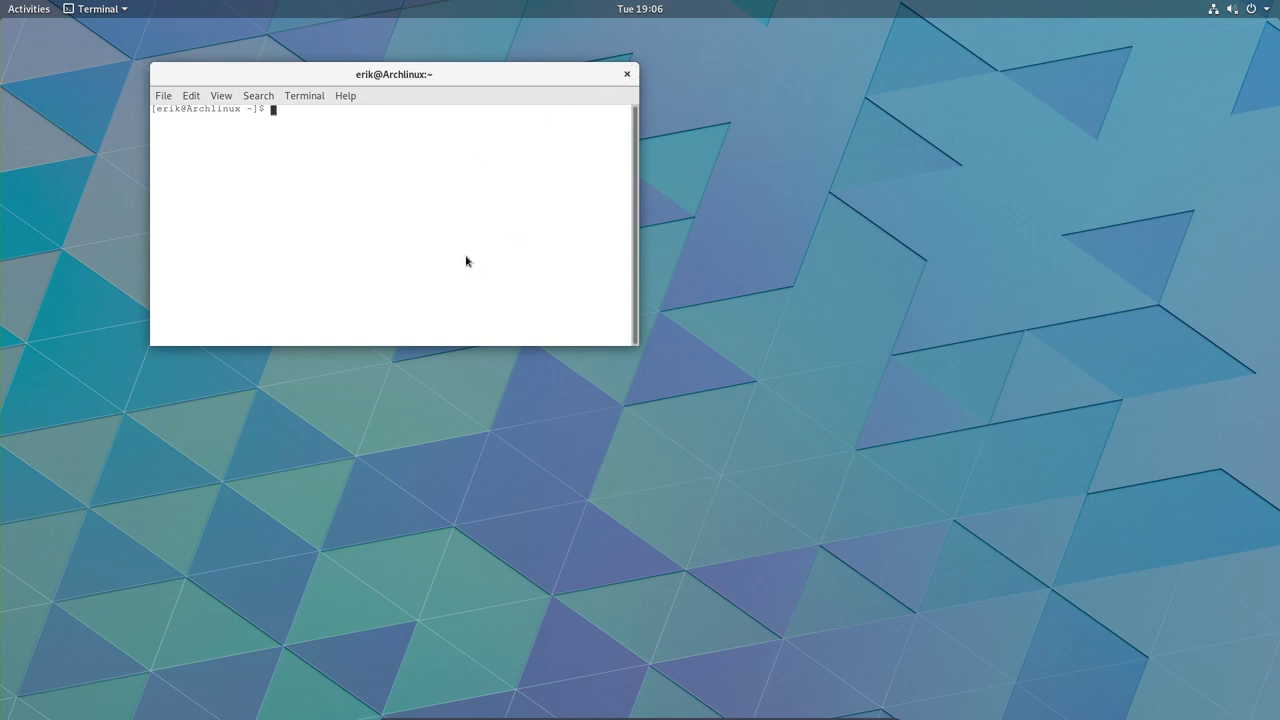
Switch the keyboard layout to Belgian by running setxkbmap be in the terminal.
{"action": "type", "text": "sudo pcman"}
{"action": "key", "text": "BackSpace"}
{"action": "key", "text": "BackSpace"}
{"action": "key", "text": "BackSpace"}
{"action": "key", "text": "BackSpace"}
{"action": "key", "text": "BackSpace"}
{"action": "key", "text": "BackSpace"}
{"action": "key", "text": "BackSpace"}
{"action": "key", "text": "BackSpace"}
{"action": "type", "text": "etck"}
{"action": "key", "text": "BackSpace"}
{"action": "type", "text": "kbmap be"}
{"action": "key", "text": "Return"}
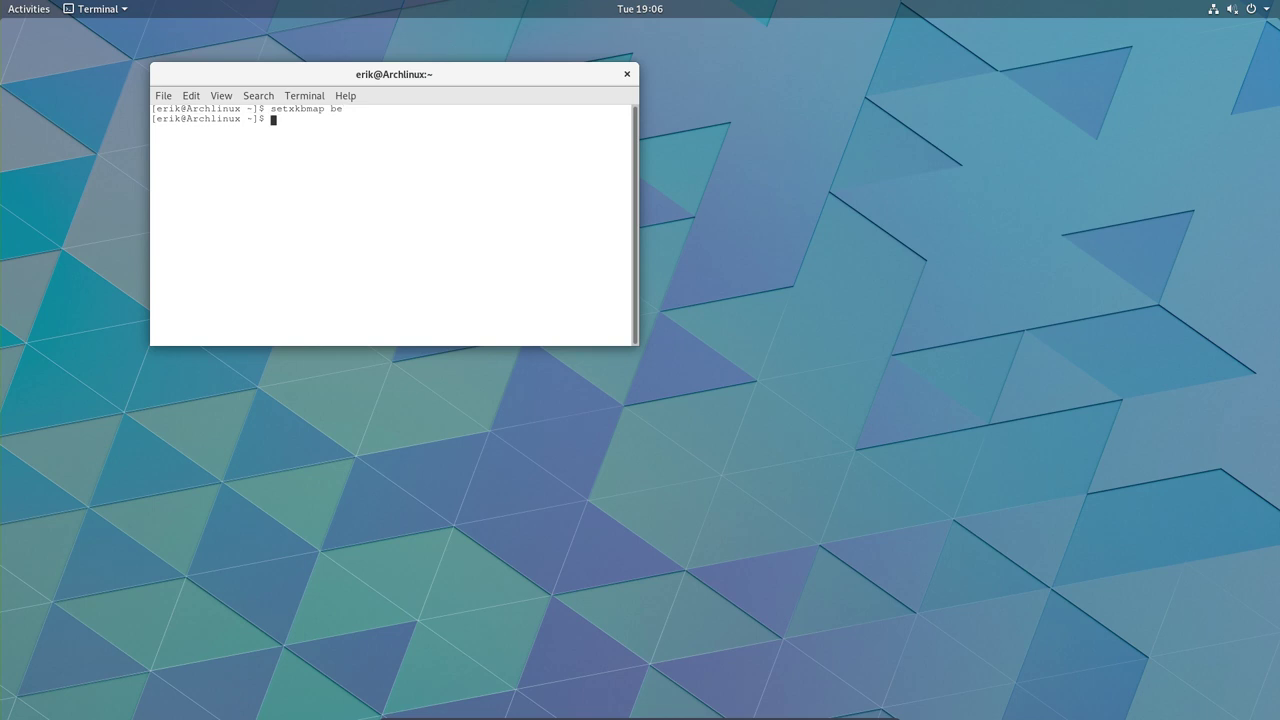
Install Firefox with sudo pacman -S firefox, entering the account password and accepting the installation.
{"action": "type", "text": "sudo pacman -S firefox"}
{"action": "key", "text": "Return"}
{"action": "key", "text": "Return"}
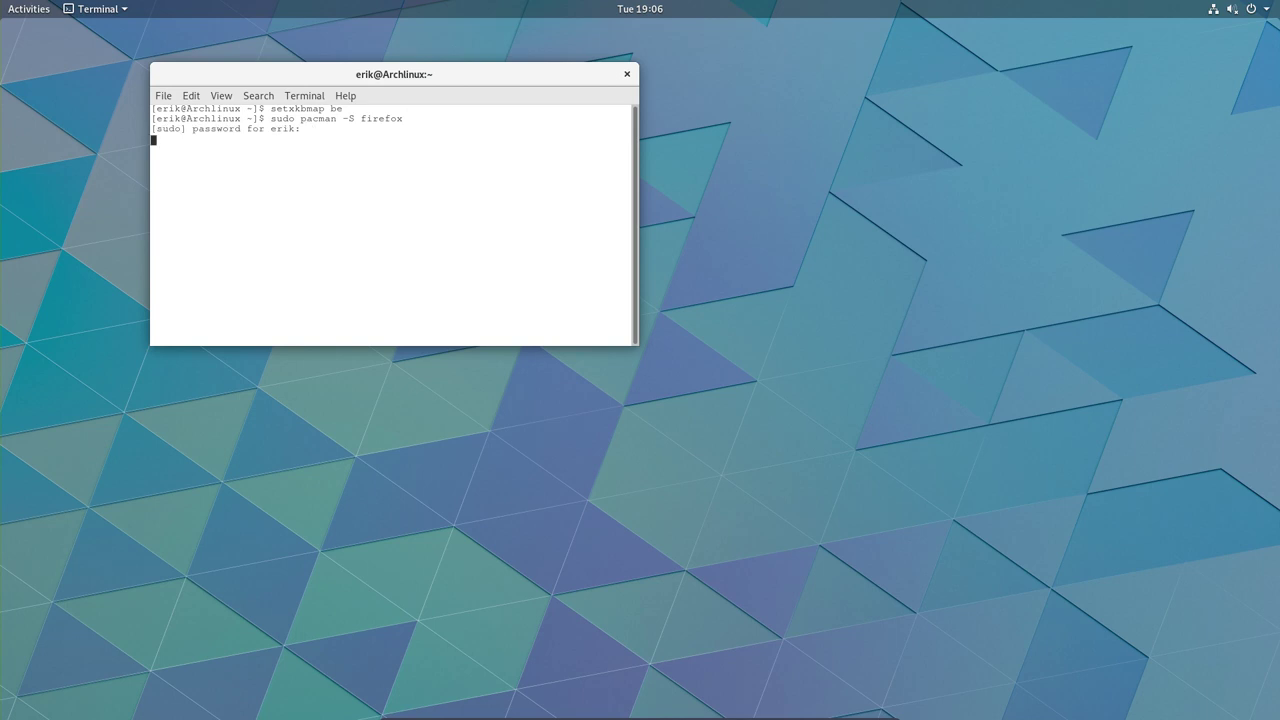
{"action": "key", "text": "Return"}
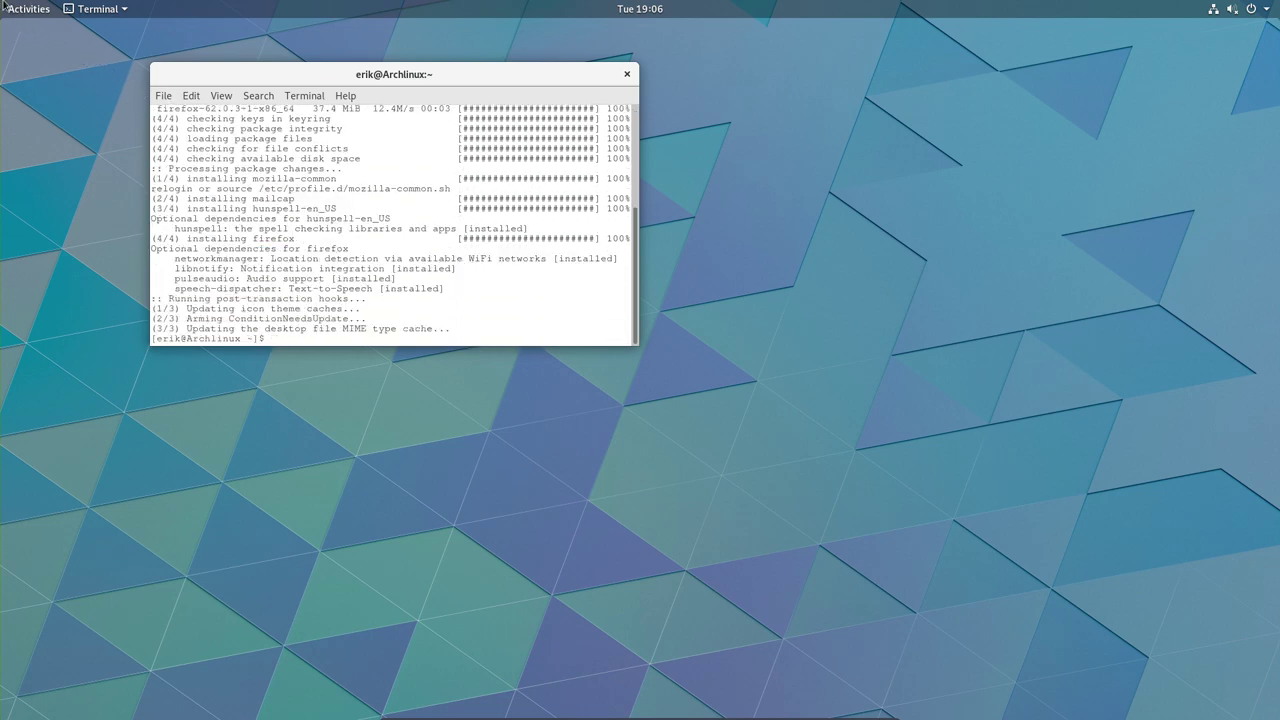
Open the overview of installed applications and launch Firefox from it.
{"action": "mouse_move", "coordinate": [2, 2]}
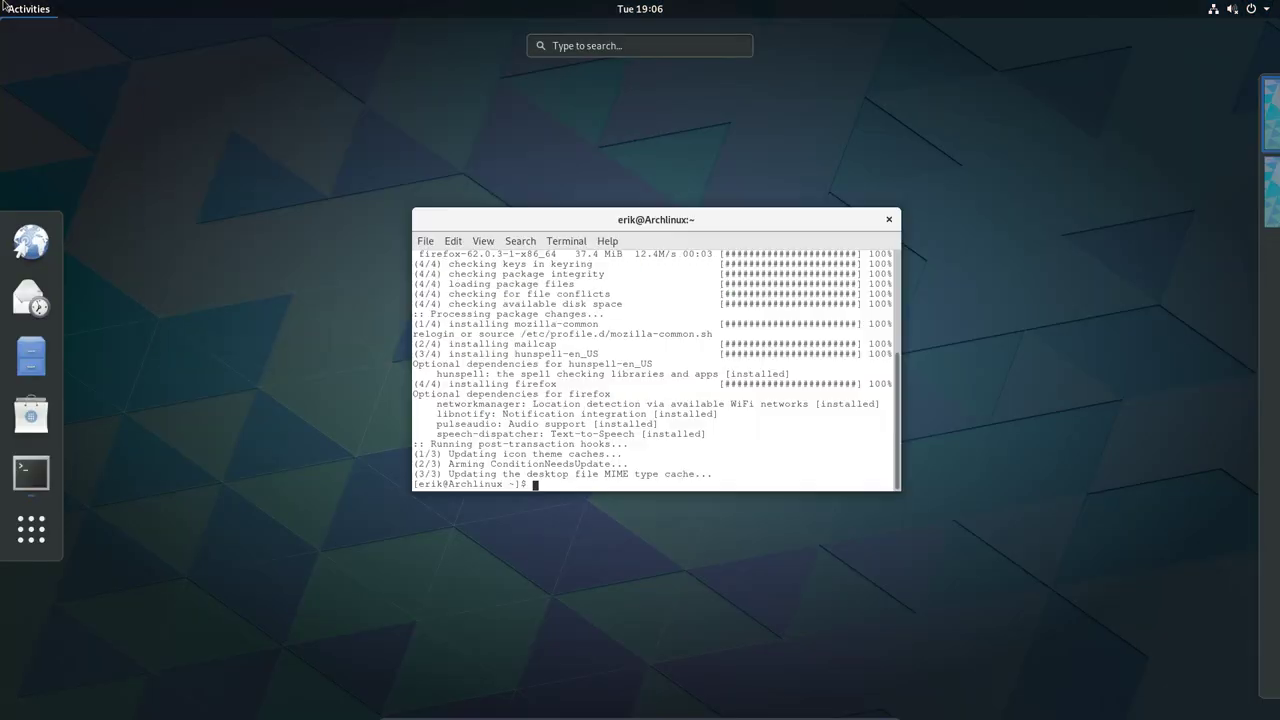
{"action": "left_click", "coordinate": [31, 530]}
{"action": "left_click", "coordinate": [564, 564]}
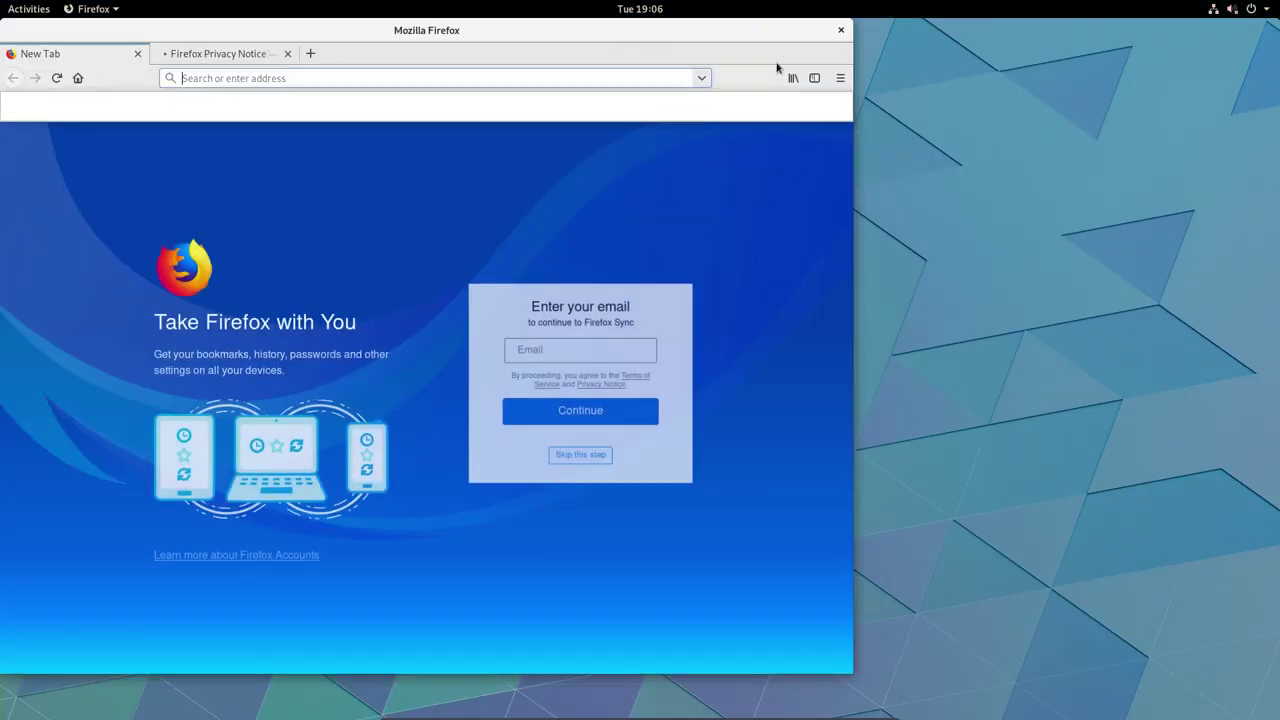
Close Firefox with both tabs, turning off the warning about closing multiple tabs, and close the terminal window.
{"action": "left_click", "coordinate": [842, 31]}
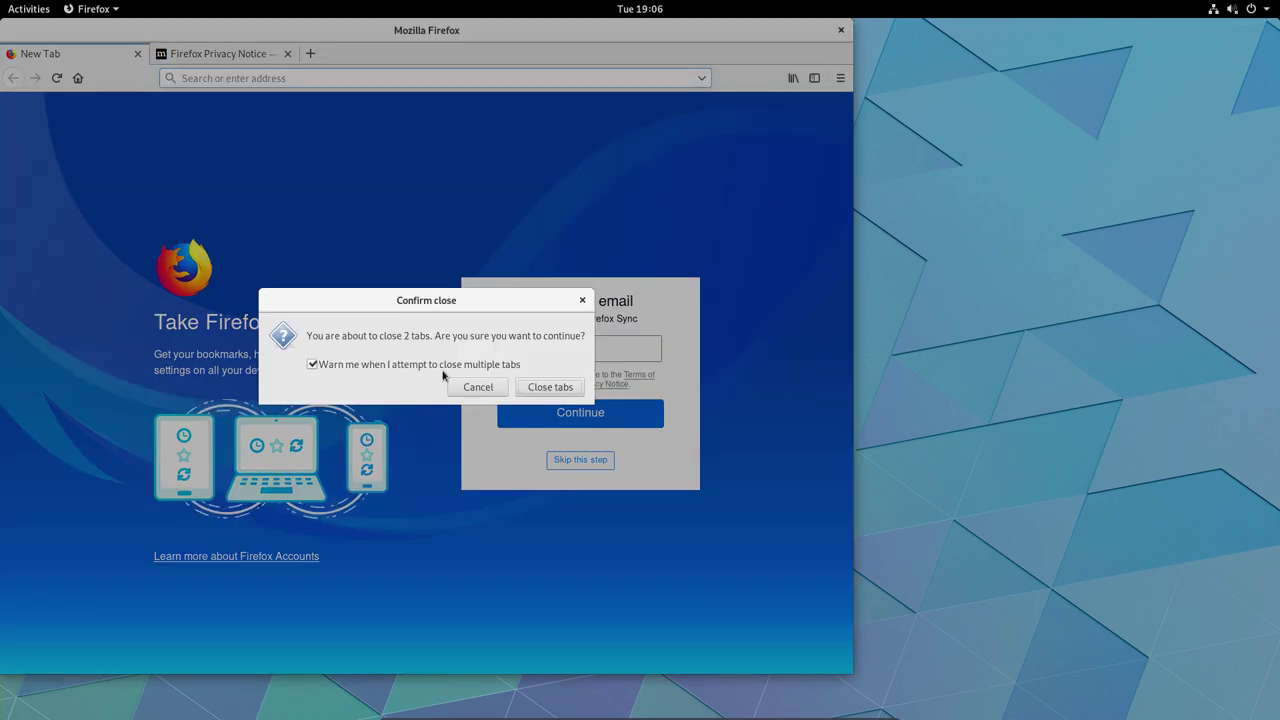
{"action": "left_click", "coordinate": [515, 366]}
{"action": "left_click", "coordinate": [533, 386]}
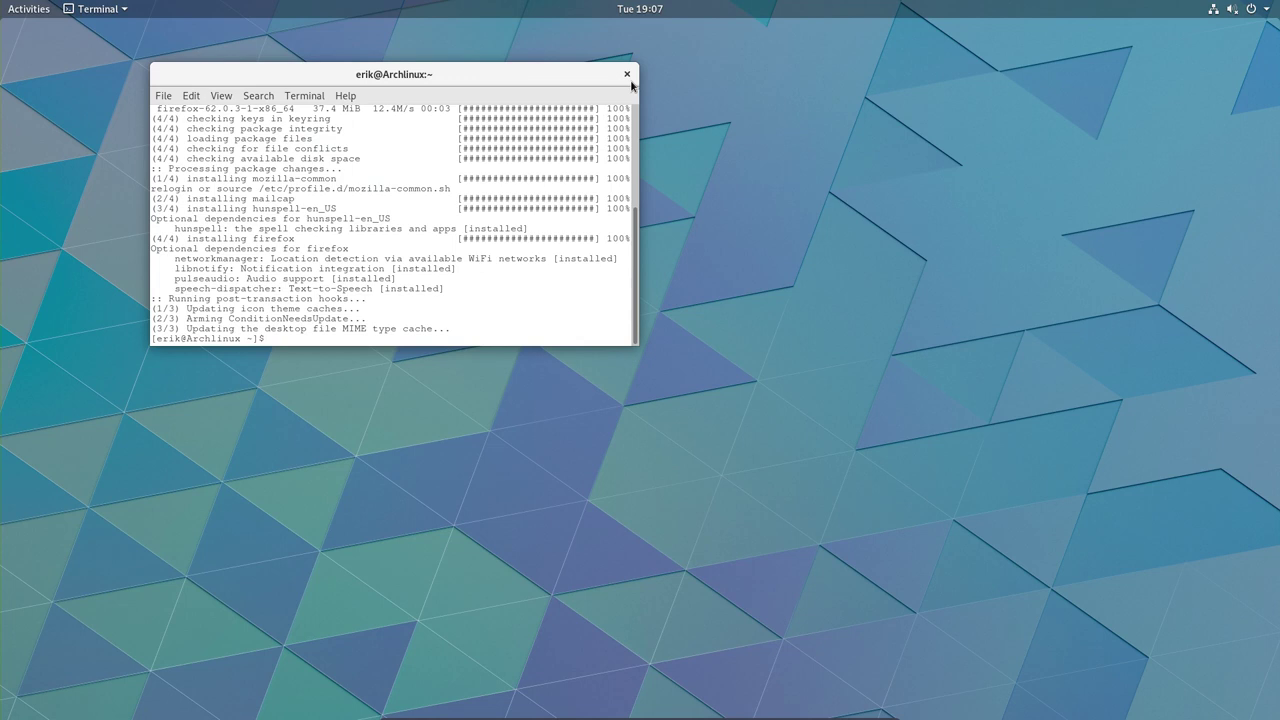
{"action": "left_click", "coordinate": [626, 75]}
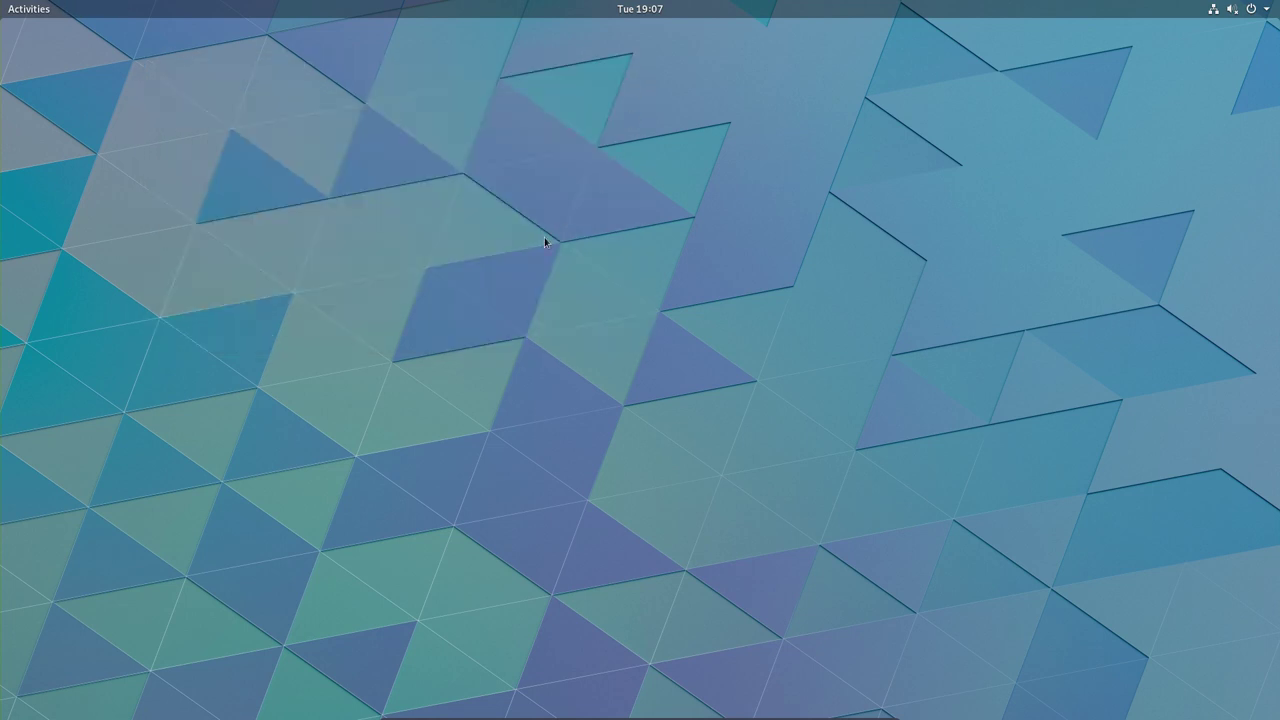